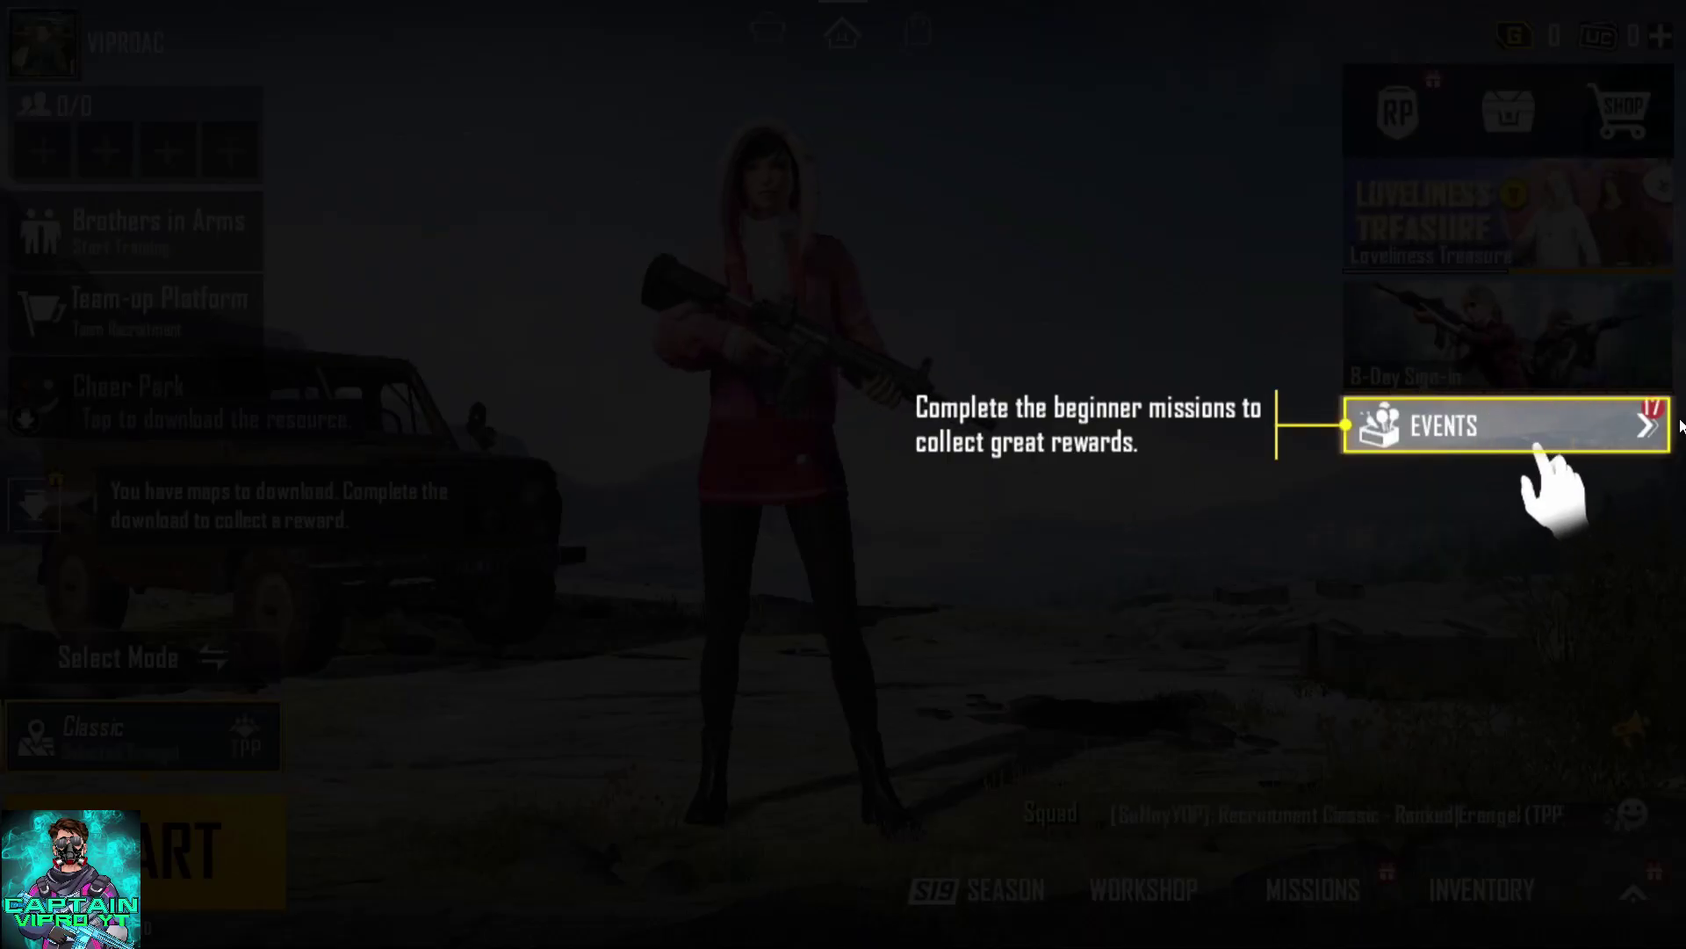
pyautogui.click(1585, 431)
pyautogui.click(1646, 44)
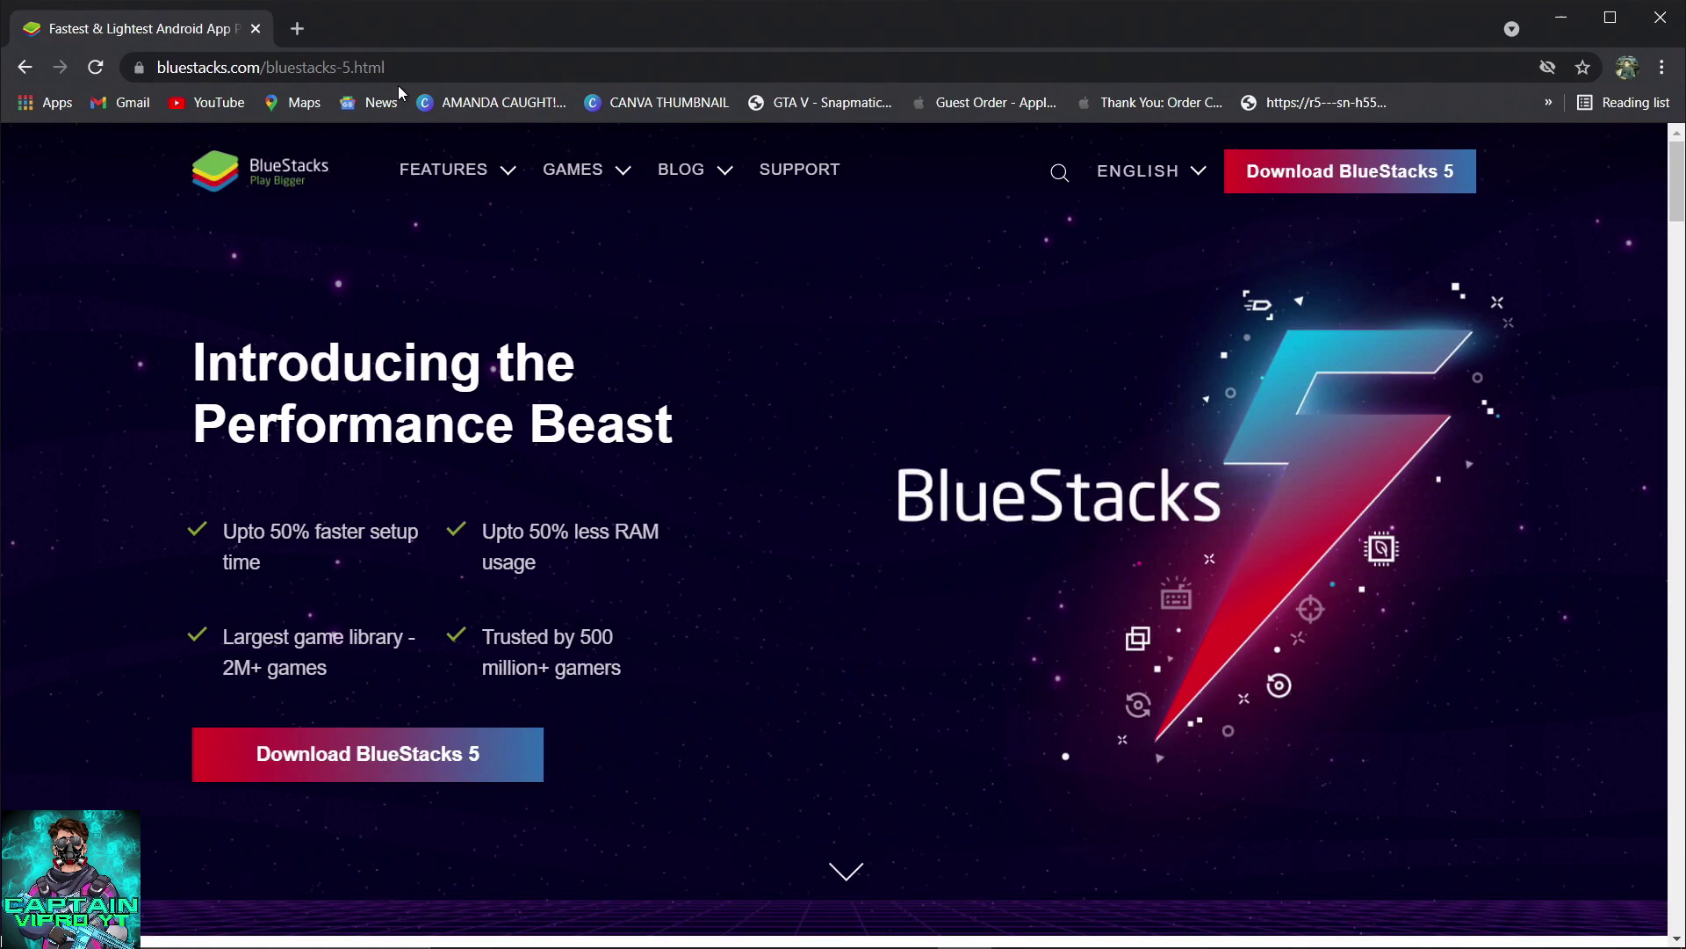
# Leave the BlueStacks 5 download page in the browser and launch BlueStacks 5 from the desktop.
pyautogui.scroll(-4, 347, 450)
pyautogui.scroll(4, 349, 451)
pyautogui.click(1561, 16)
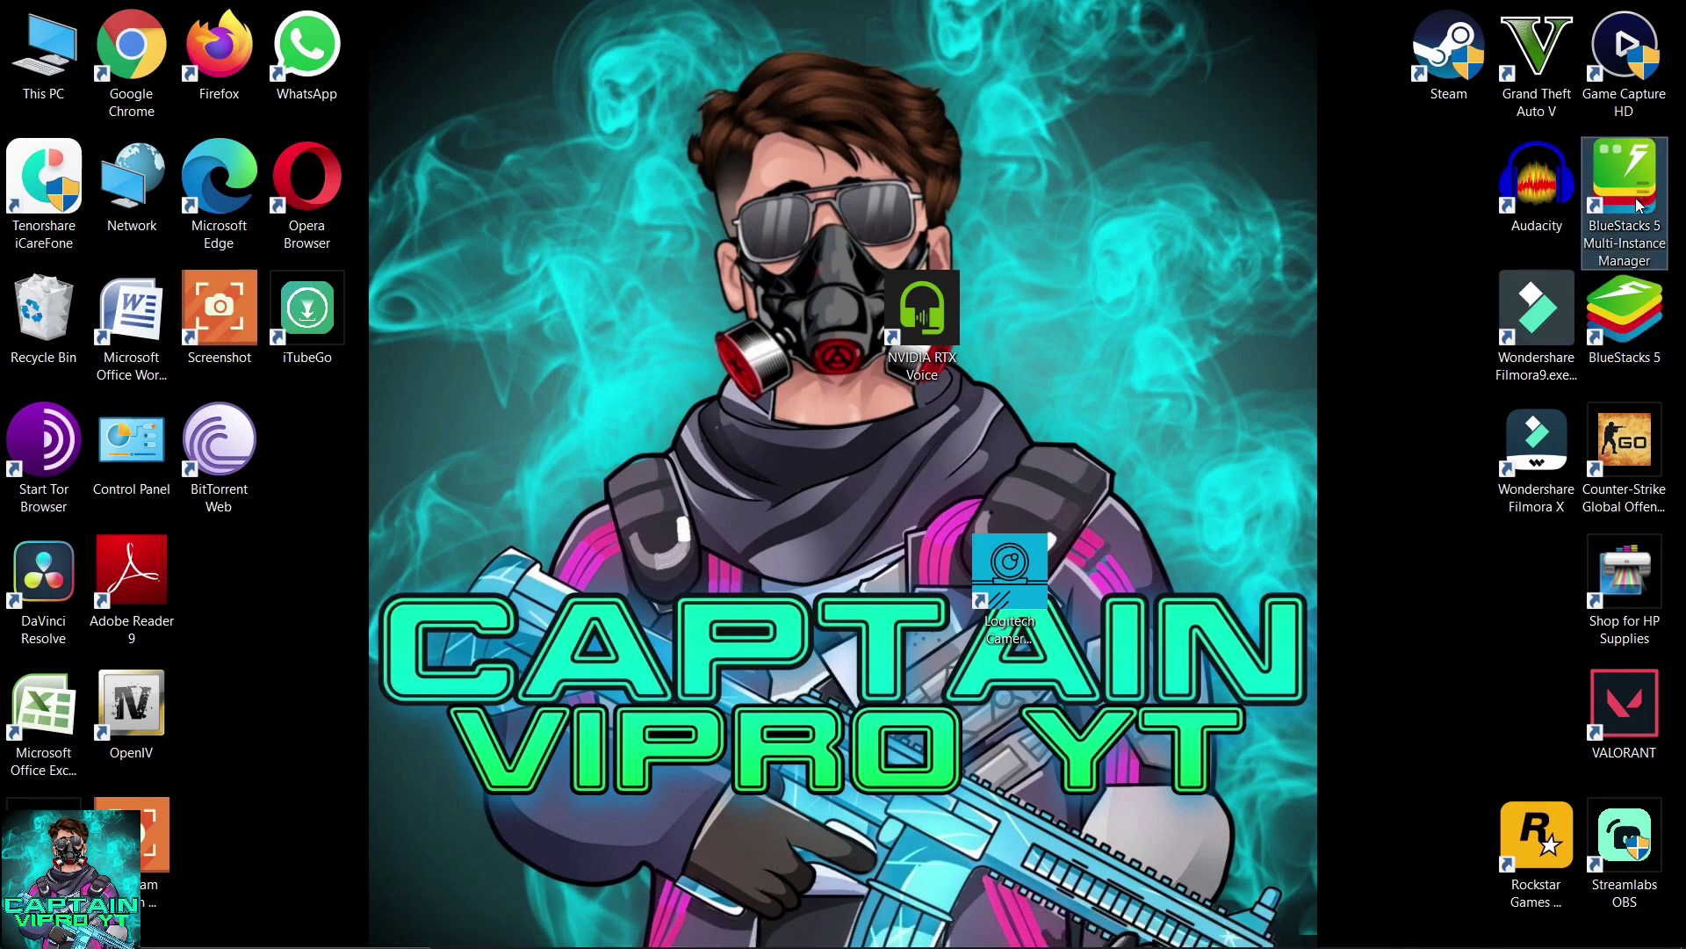
pyautogui.click(1627, 335)
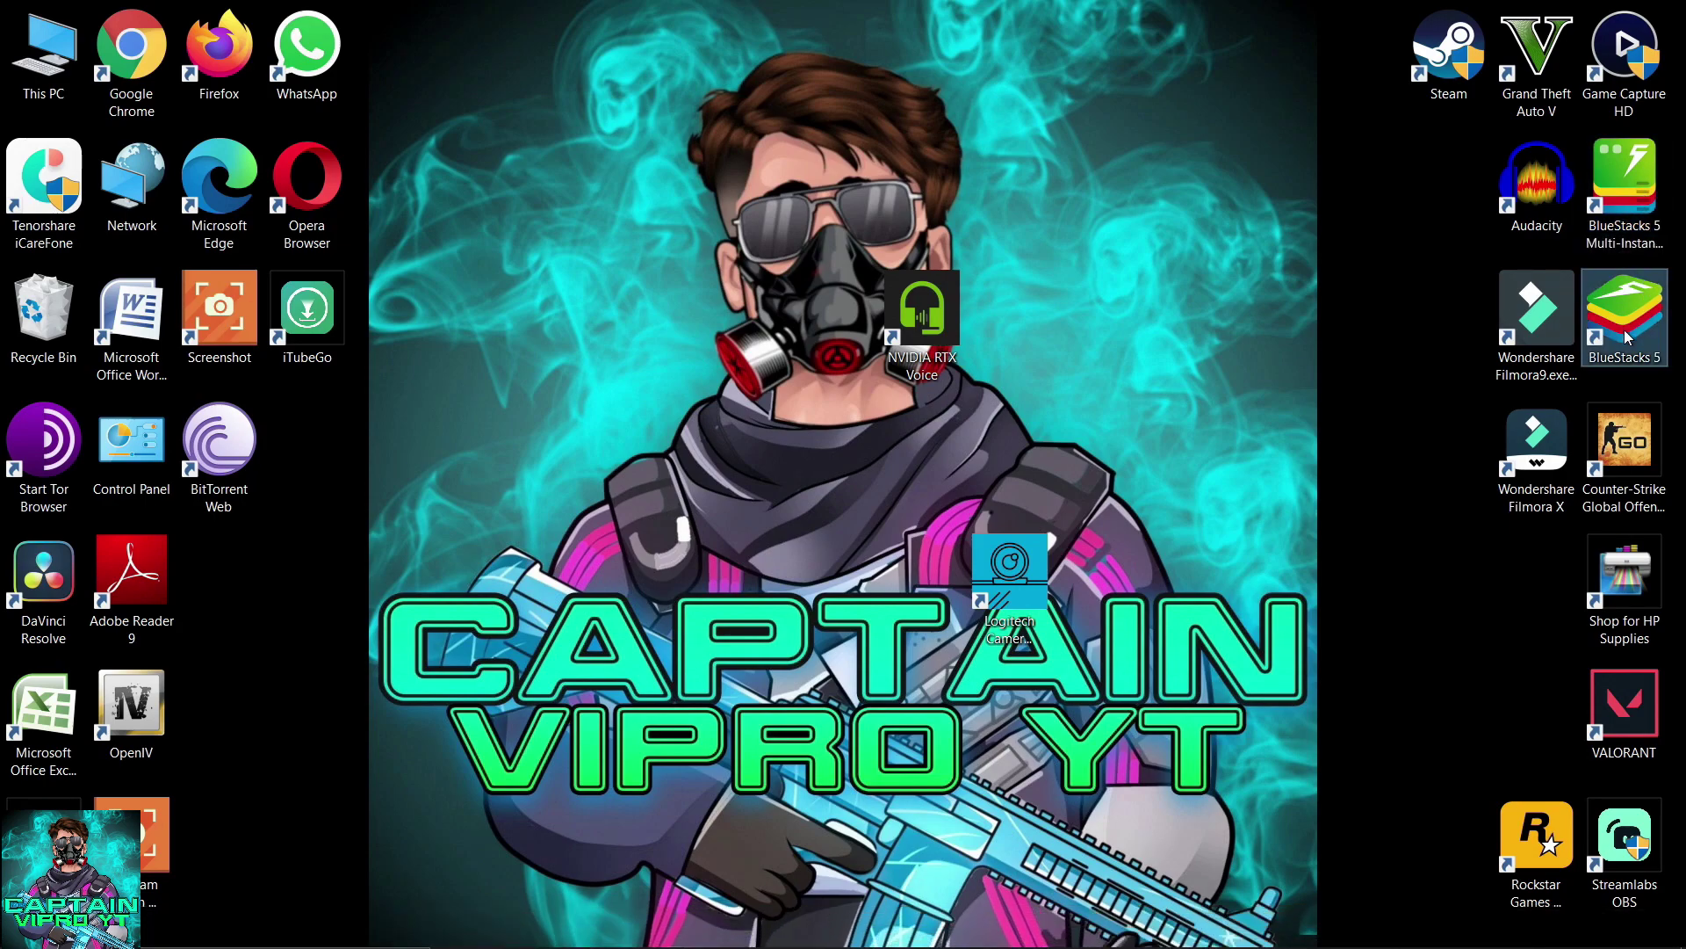
pyautogui.doubleClick(1627, 336)
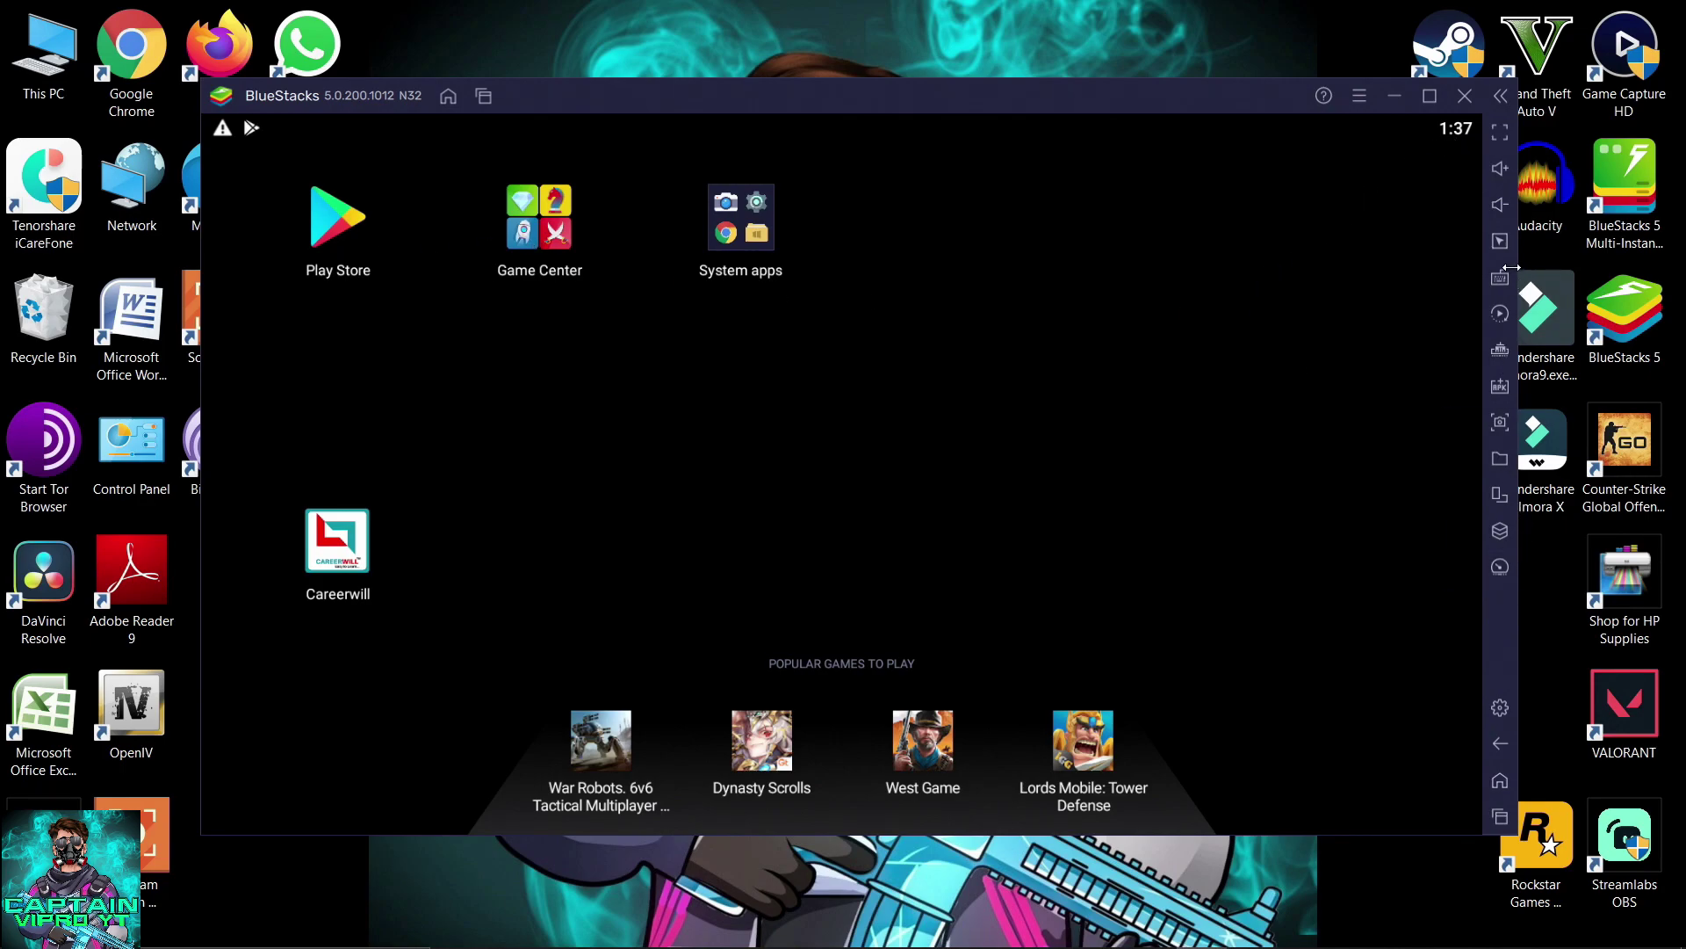
# Open the emulator's performance settings and set the CPU allocation to Custom with 6 cores.
pyautogui.click(1509, 708)
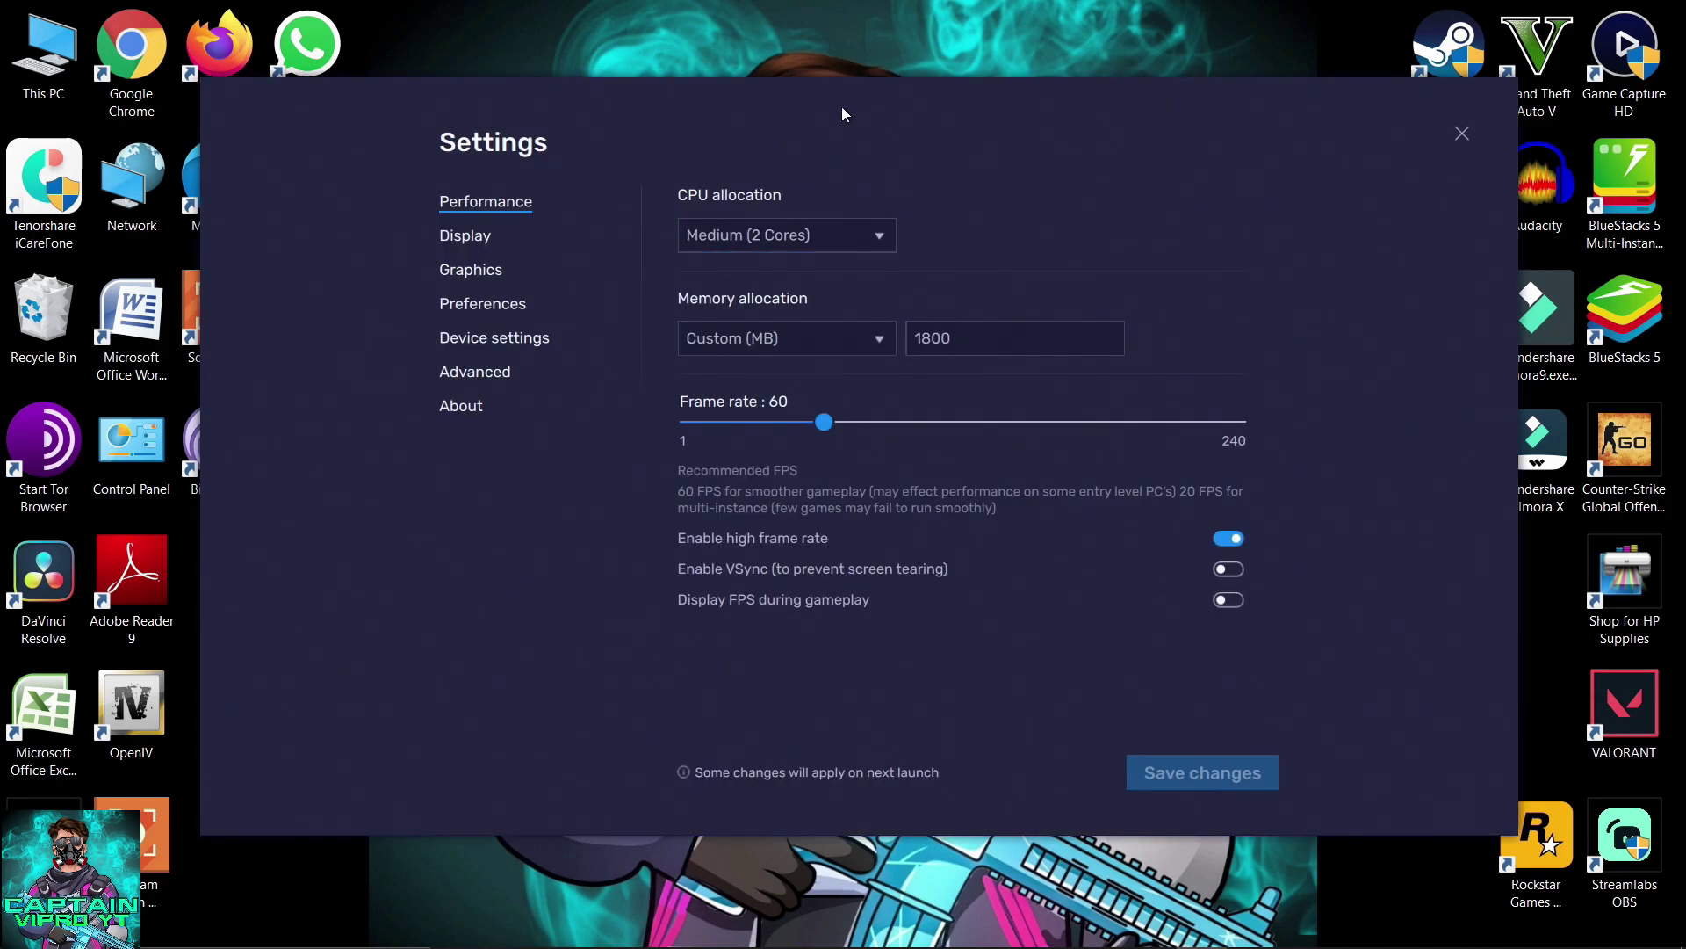
pyautogui.click(793, 236)
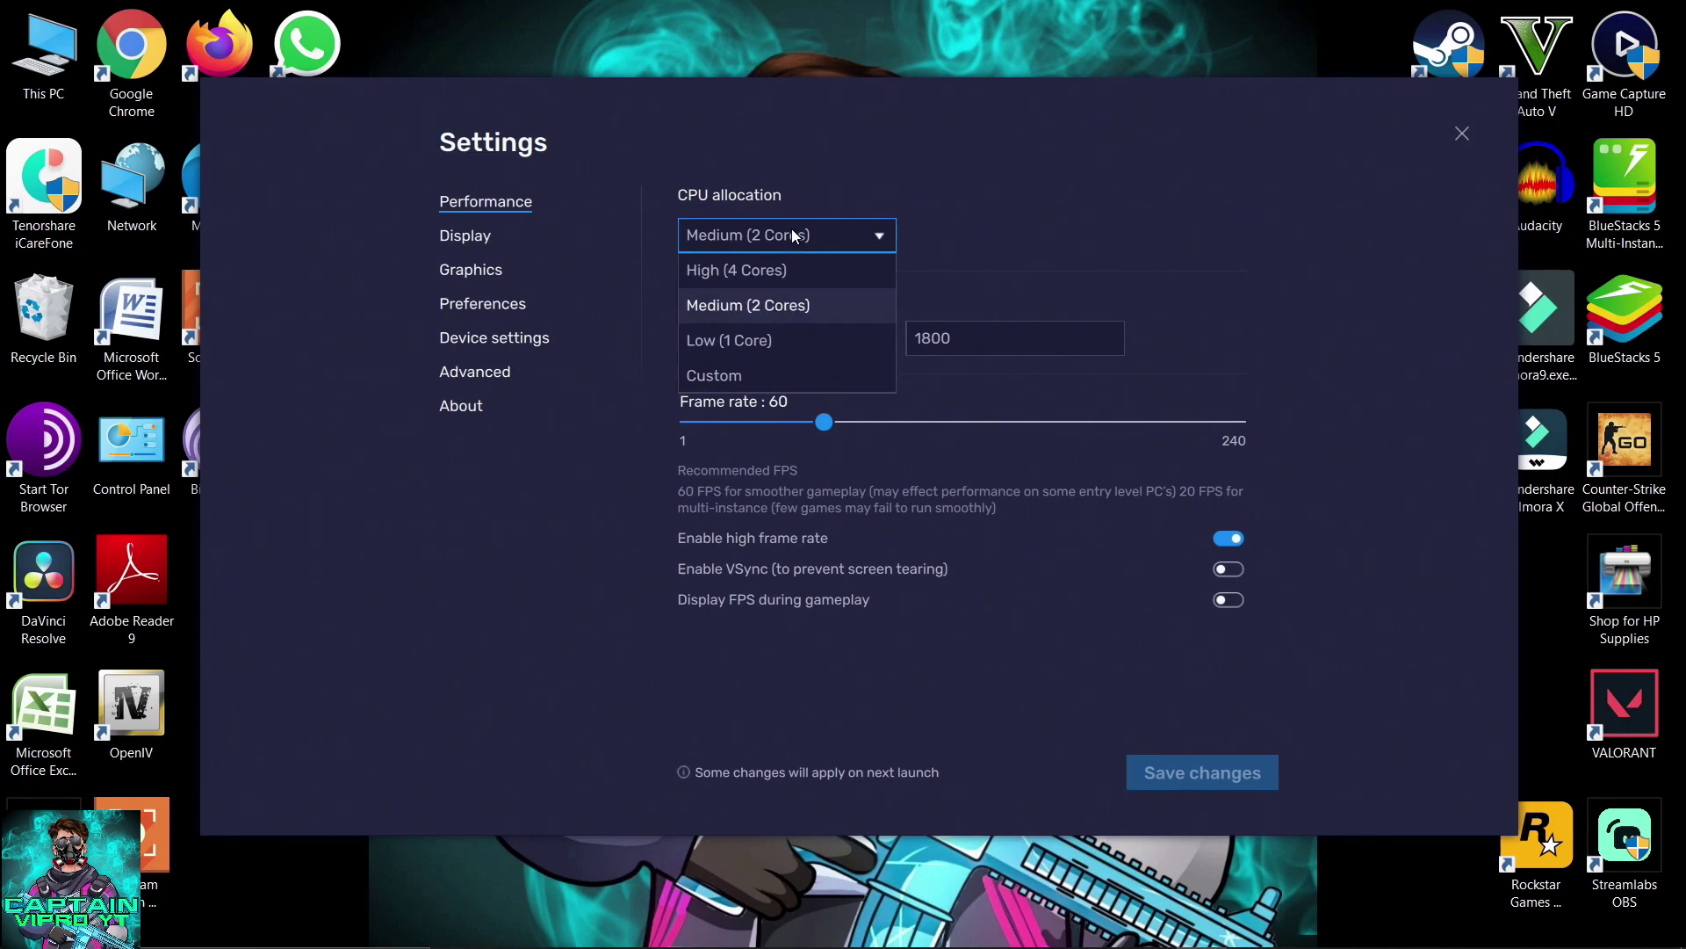
pyautogui.click(753, 378)
pyautogui.click(984, 233)
pyautogui.scroll(-2, 975, 409)
pyautogui.click(969, 404)
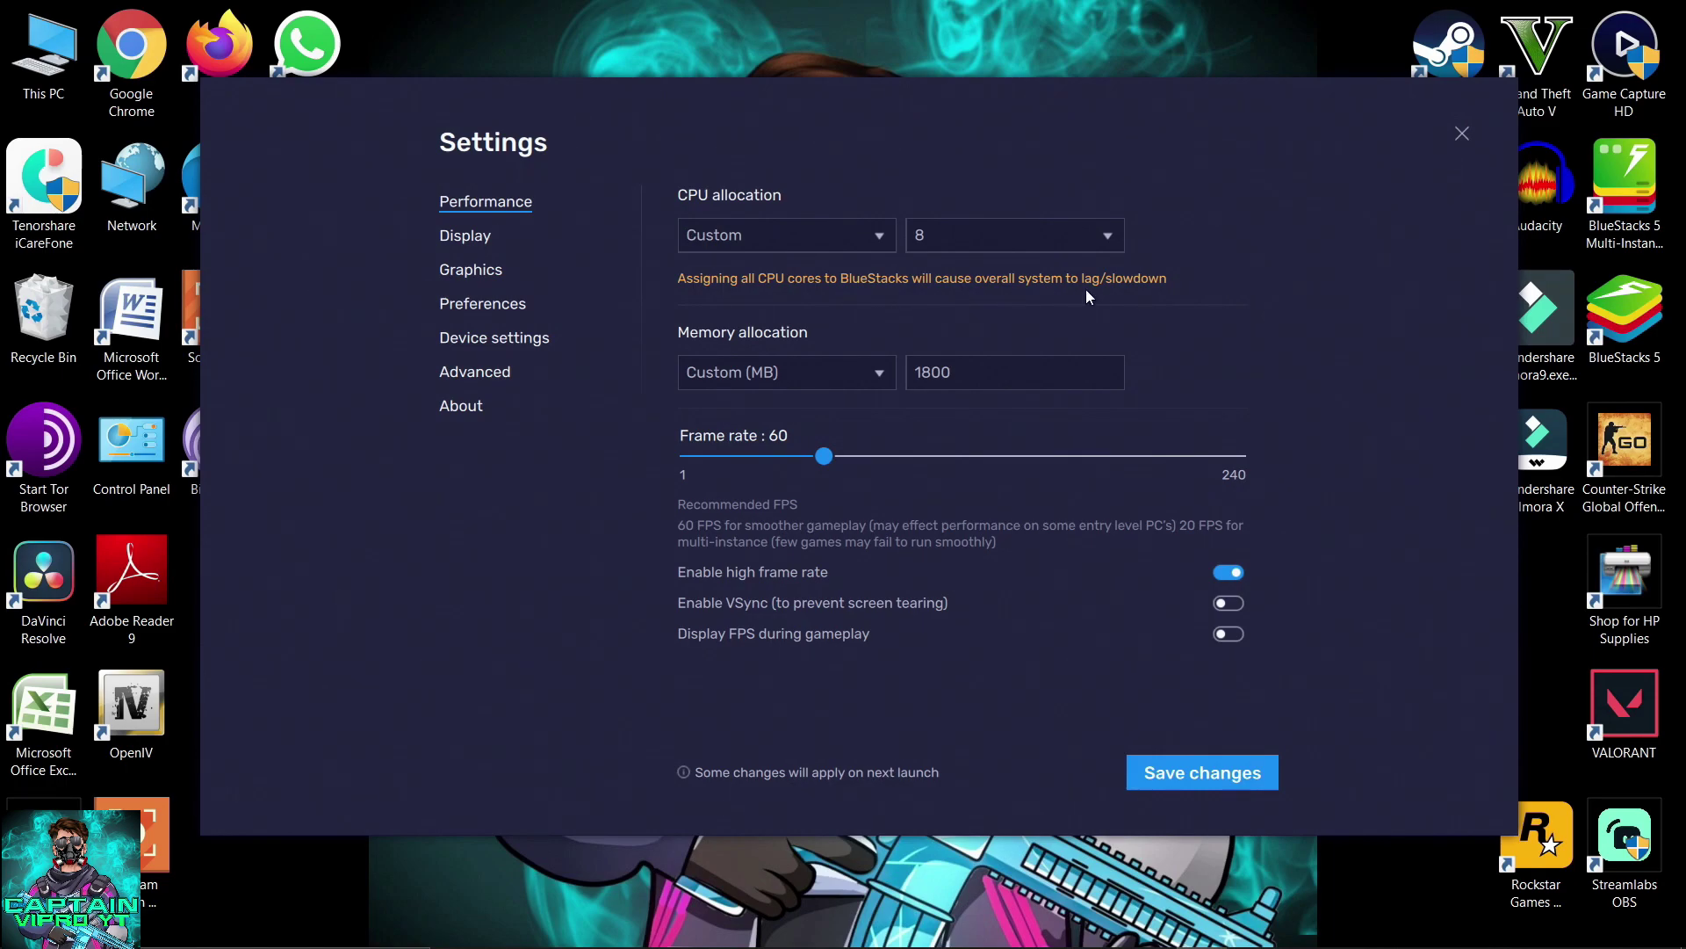
pyautogui.click(977, 231)
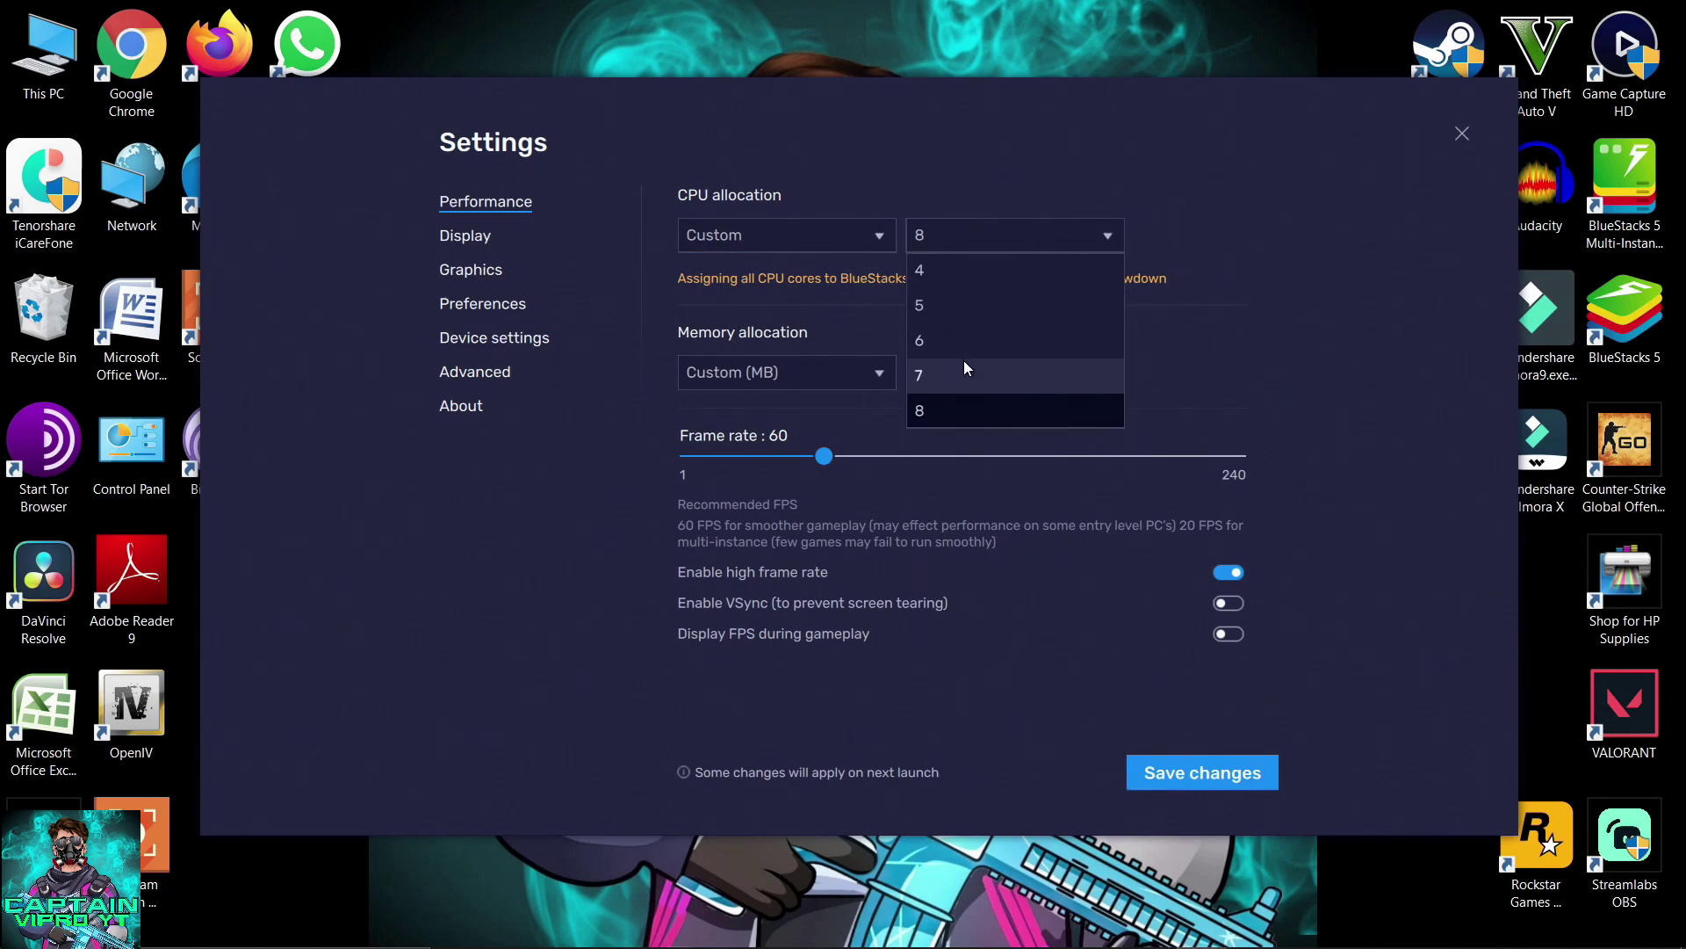
pyautogui.click(956, 332)
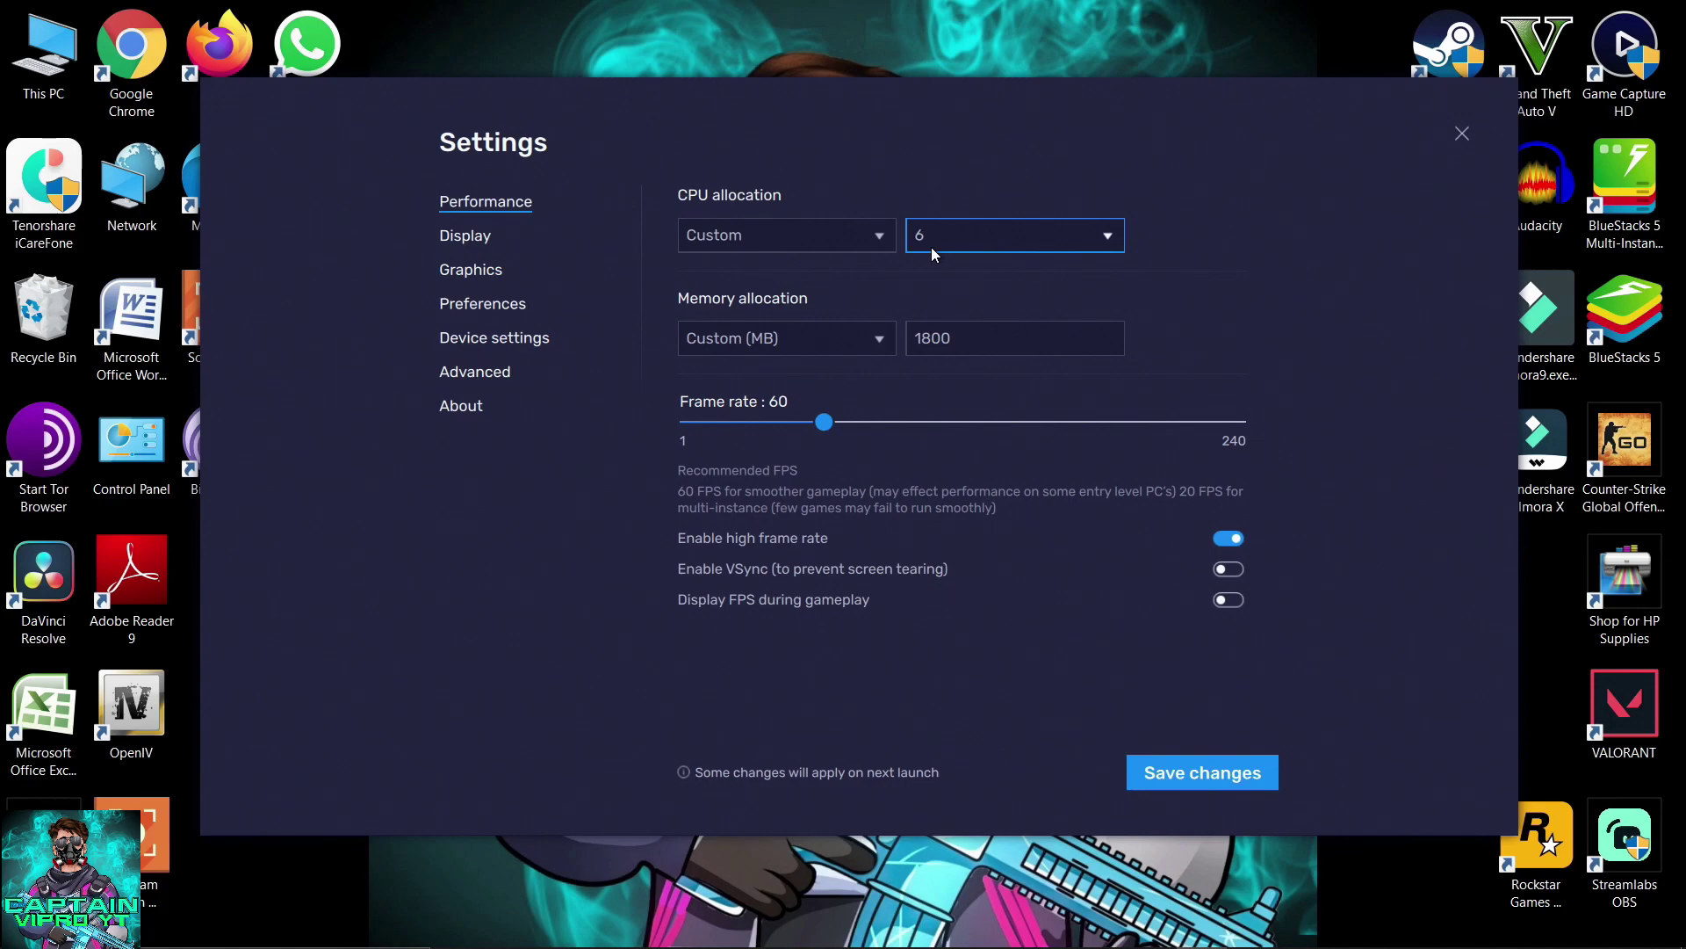
# Set the memory allocation to High (4 GB) and the frame rate to 120, and save the performance changes.
pyautogui.click(759, 346)
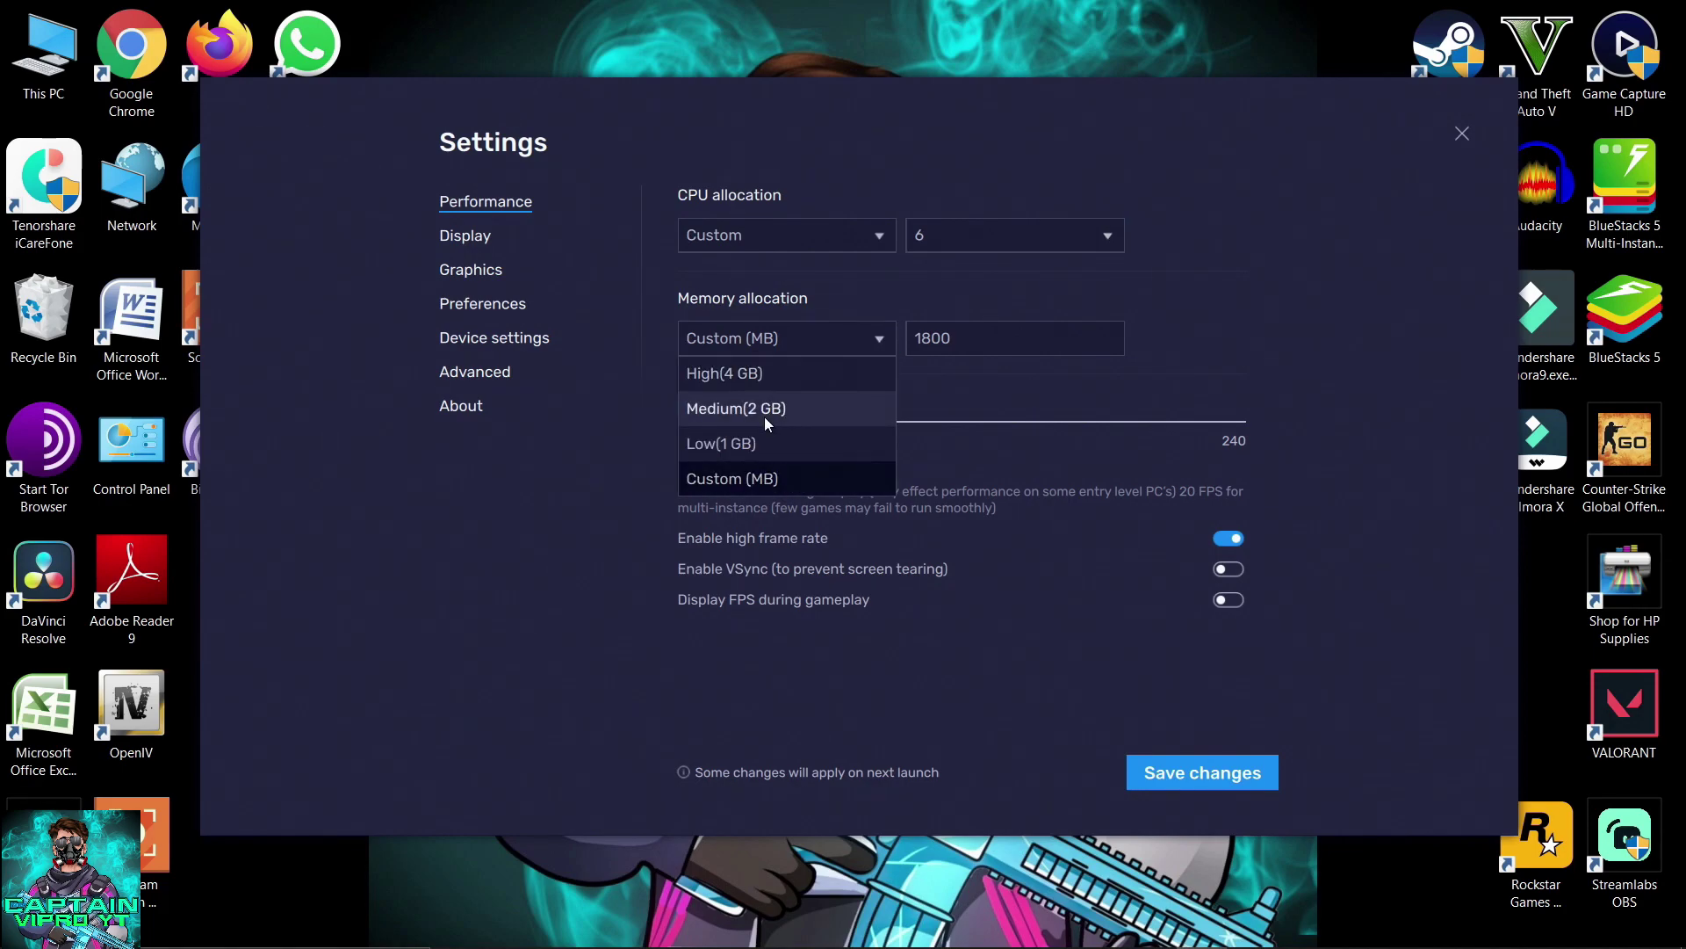
pyautogui.click(757, 387)
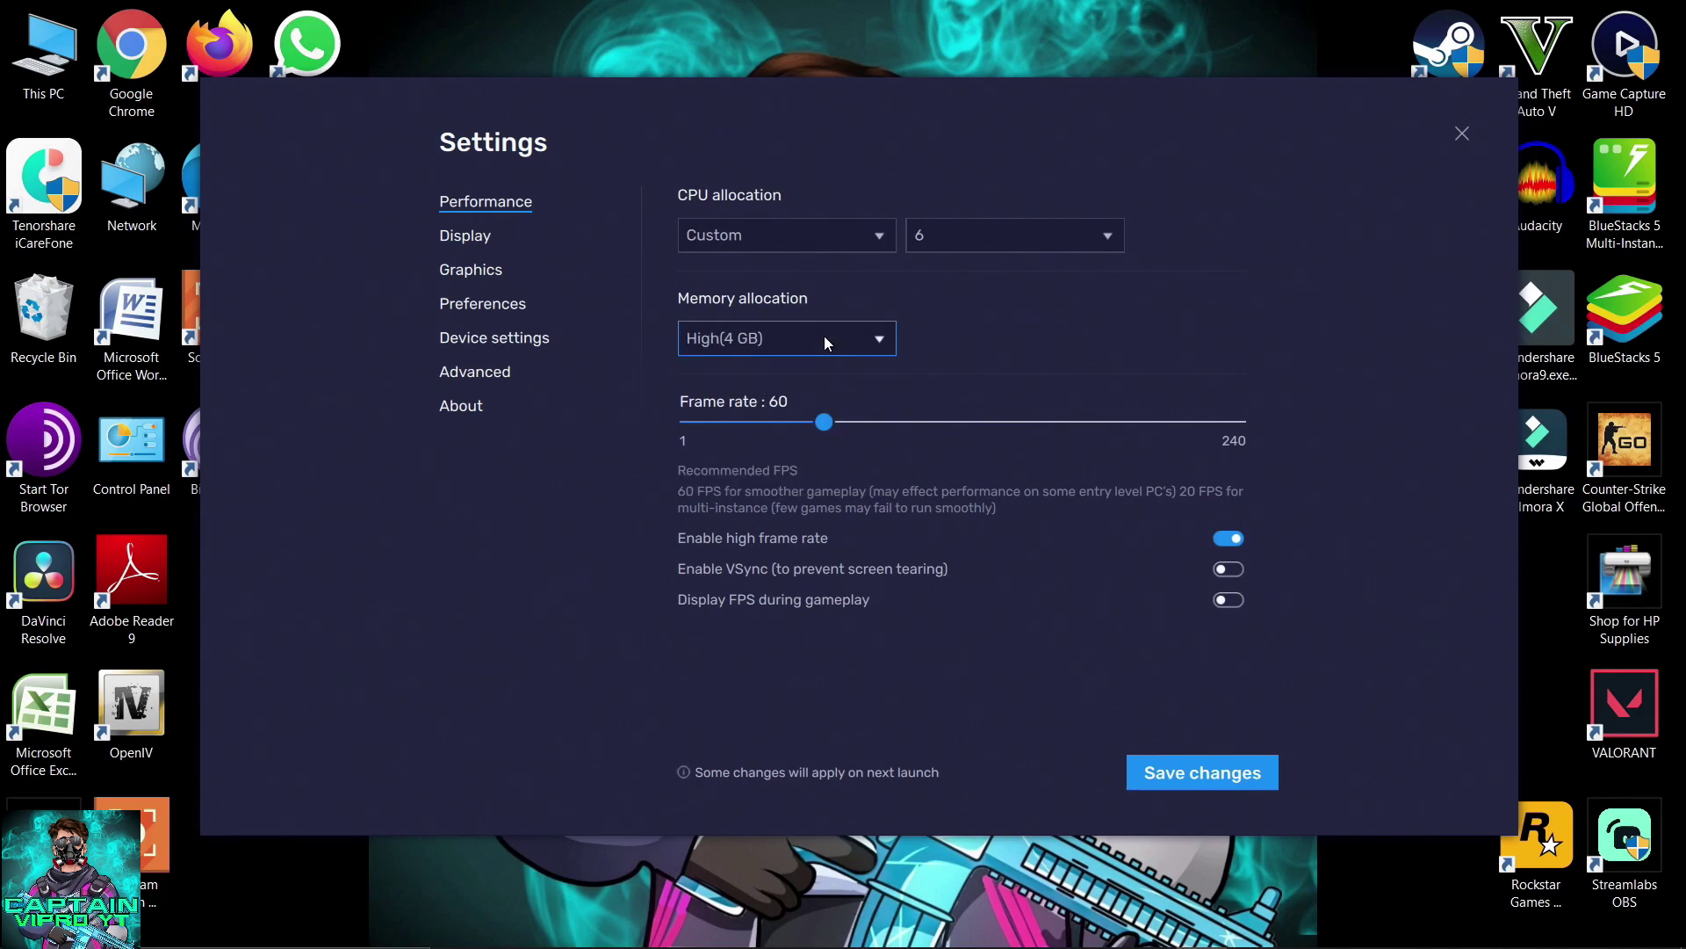
pyautogui.moveTo(829, 429); pyautogui.dragTo(962, 430)
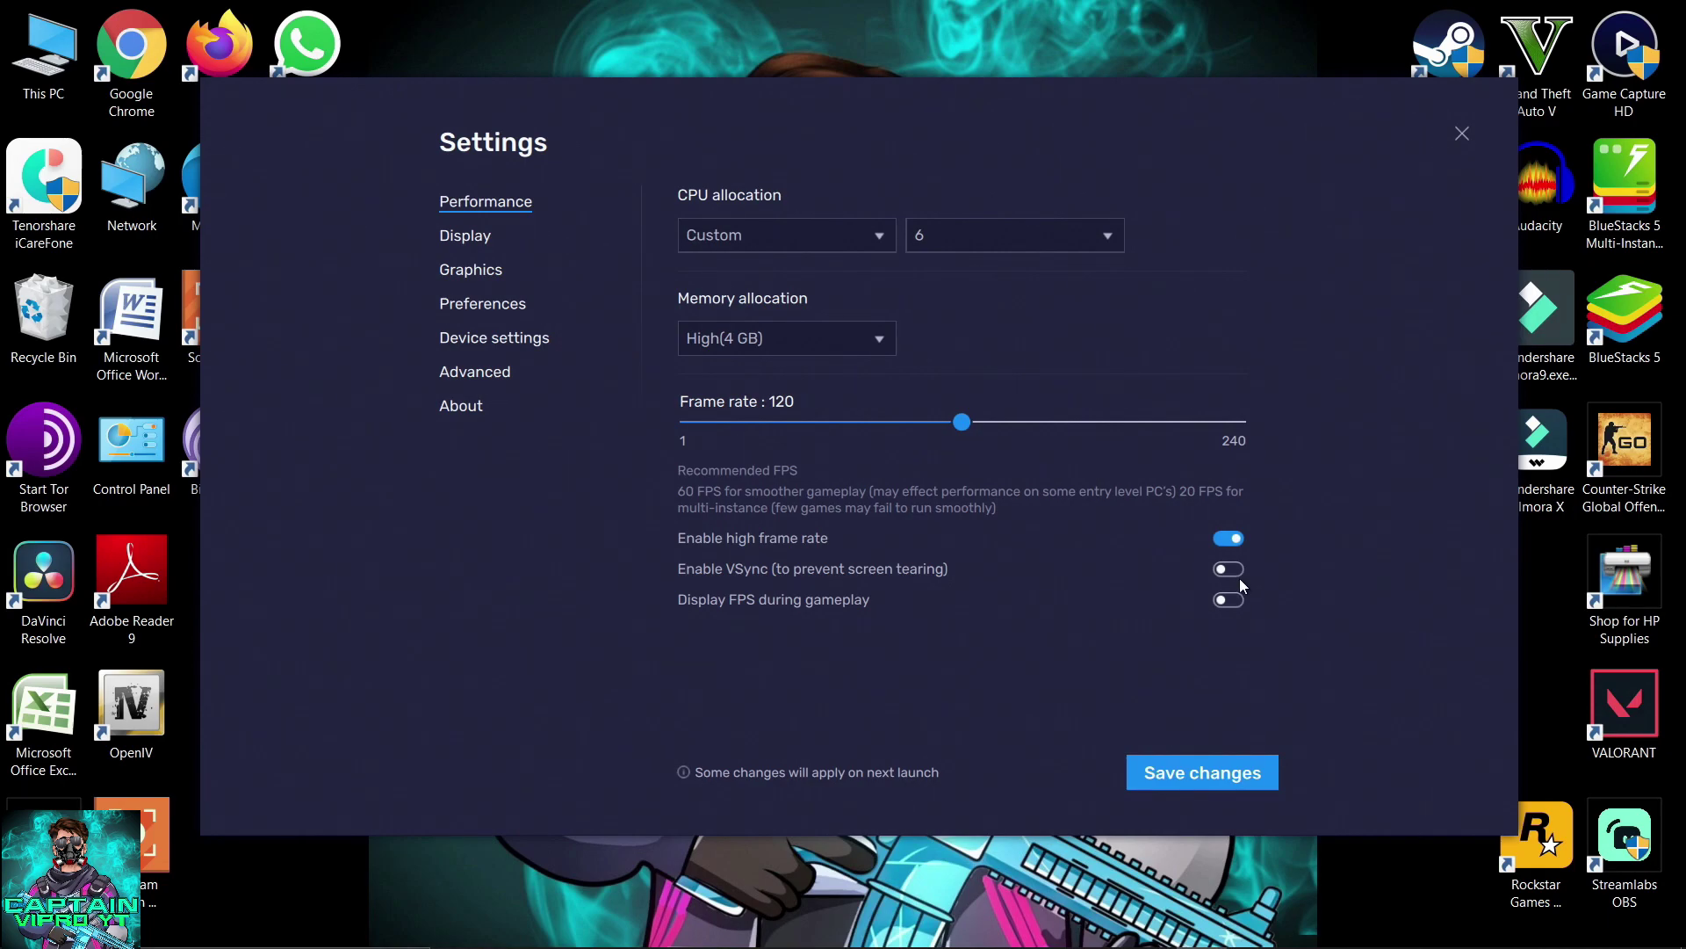
pyautogui.click(1170, 775)
pyautogui.click(963, 503)
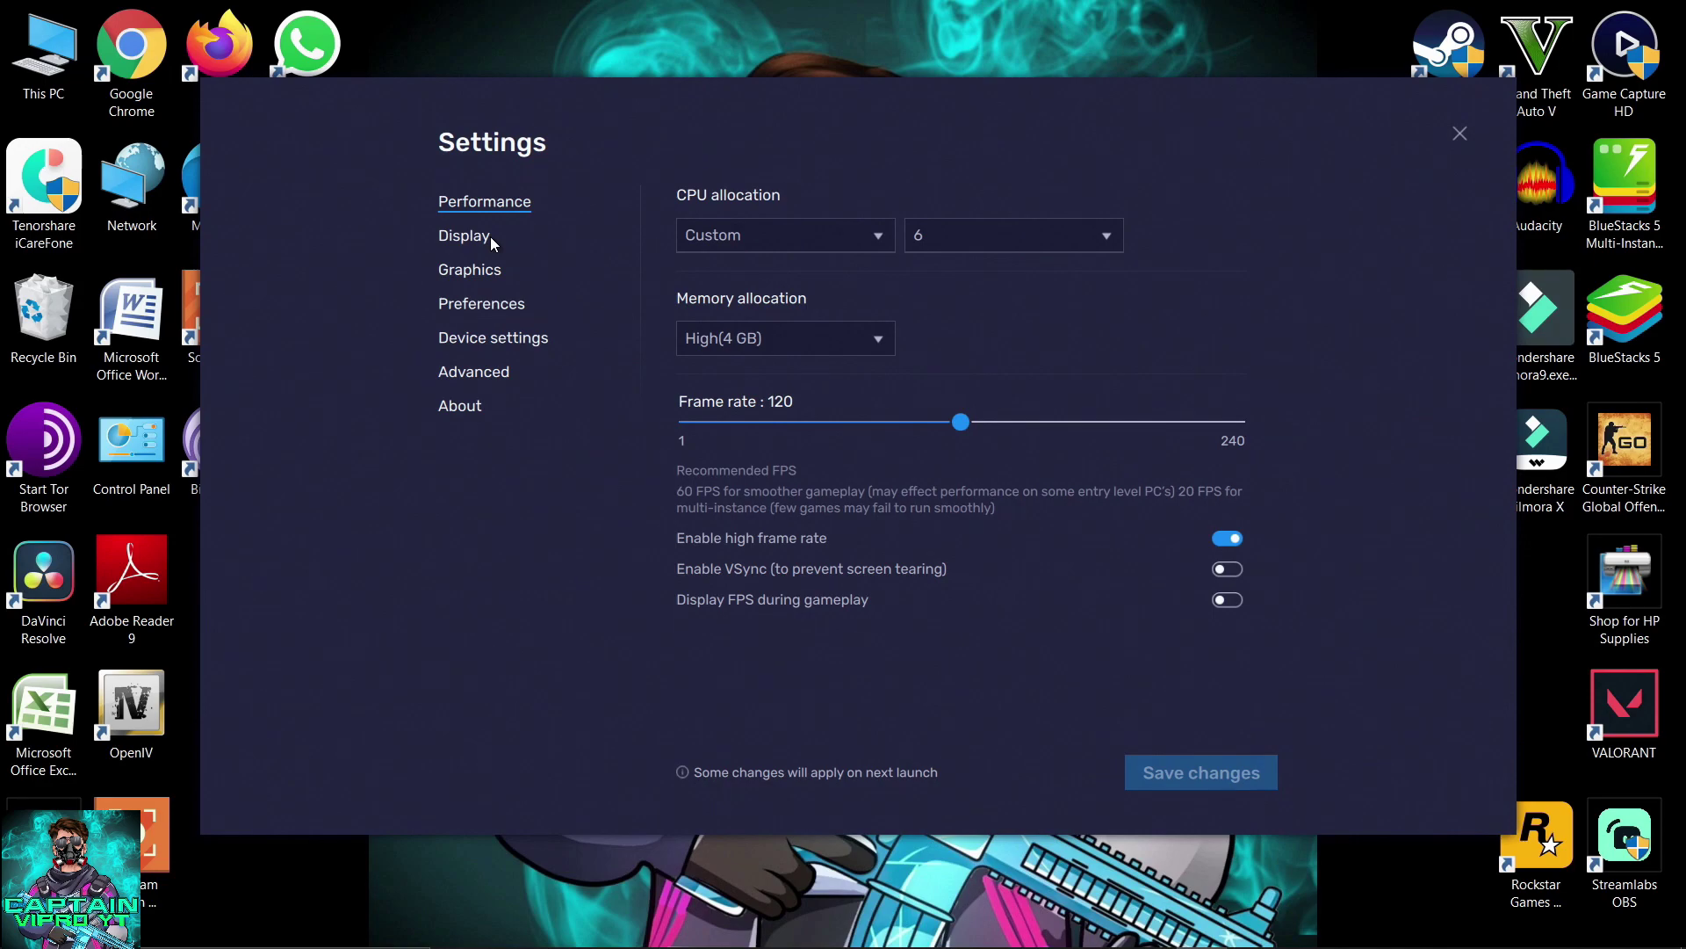
# Set the display resolution to 1920 x 1080 with a pixel density of 160 DPI (Low), and save the changes.
pyautogui.click(490, 236)
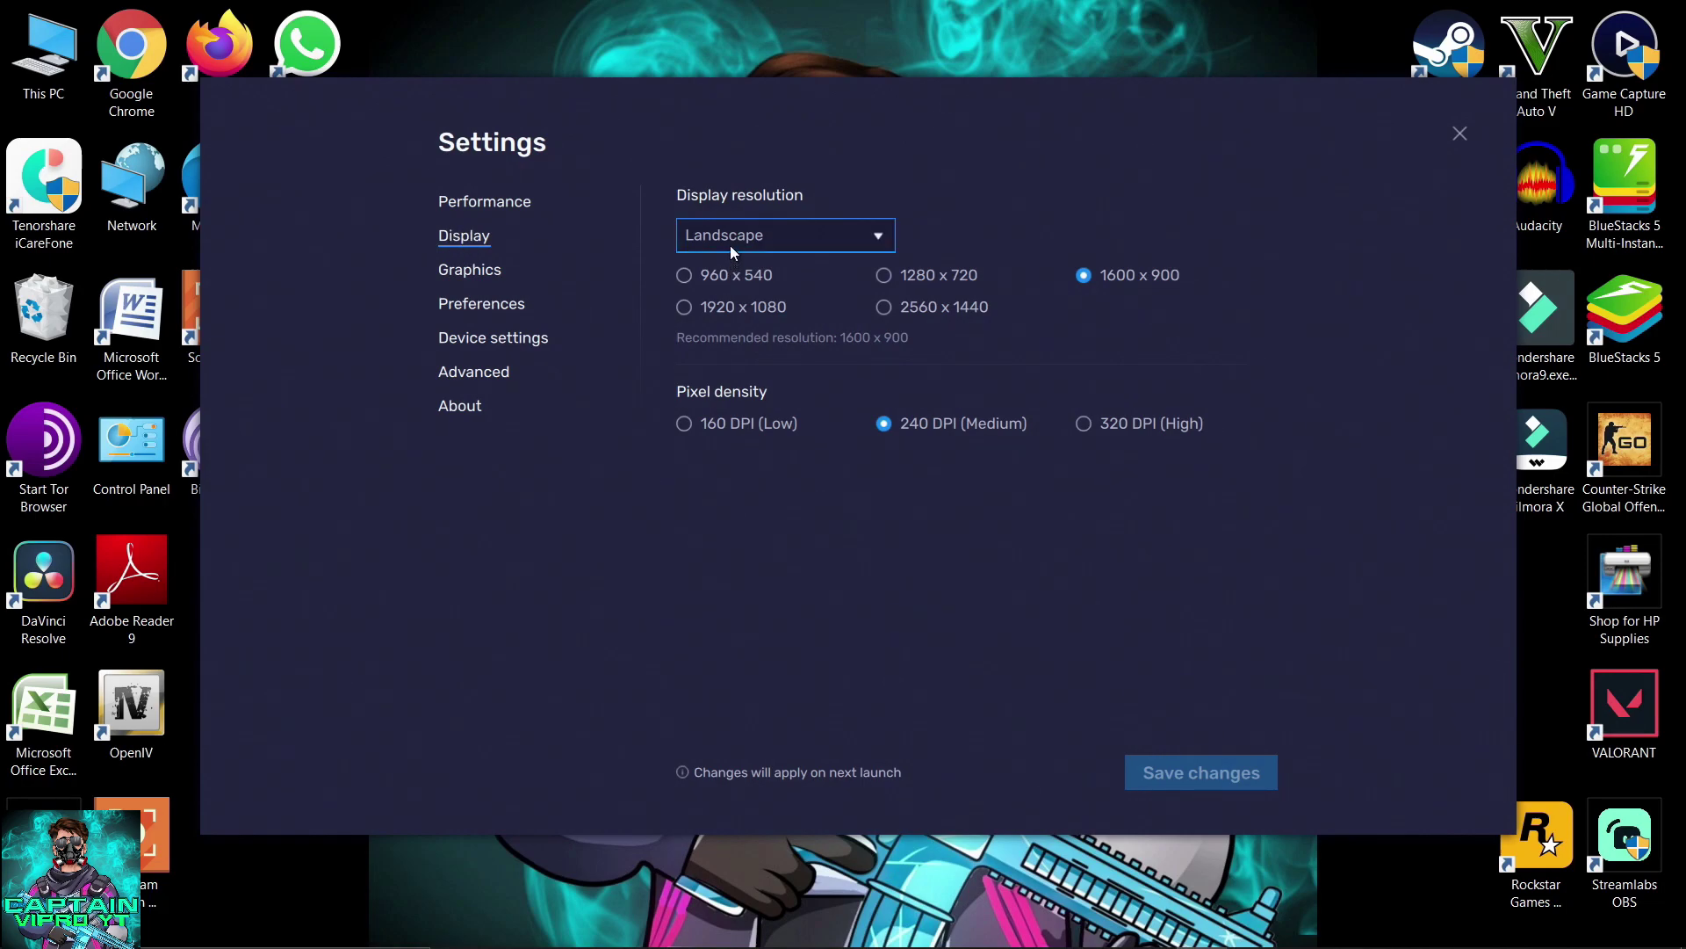
pyautogui.click(724, 309)
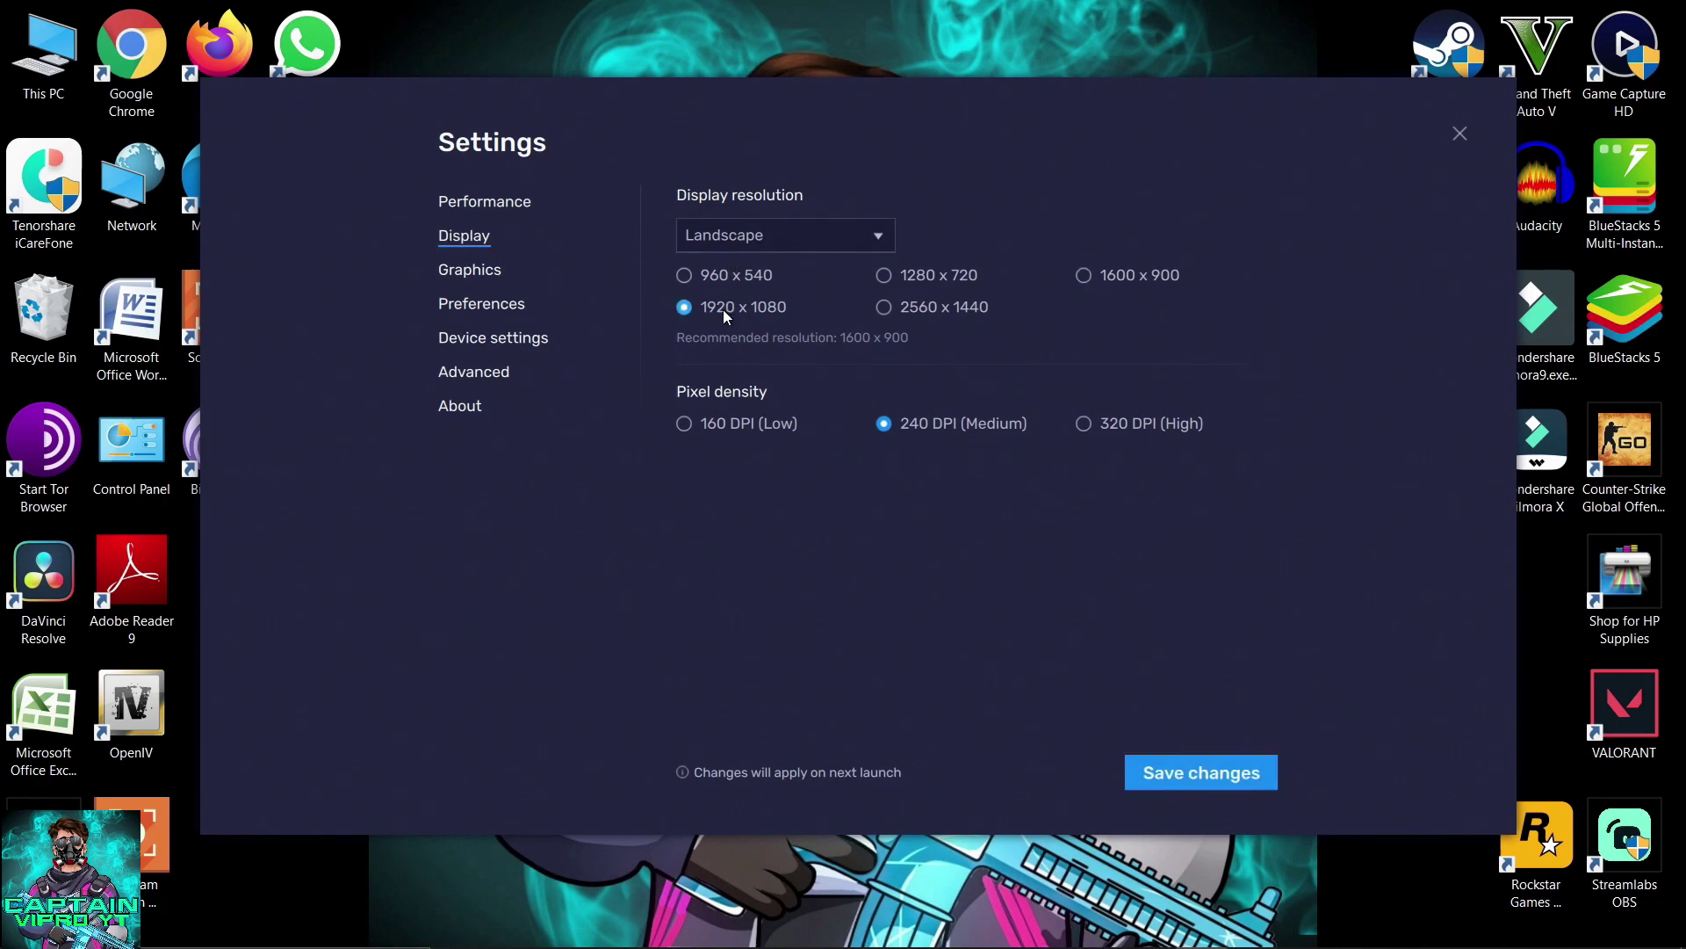
pyautogui.click(751, 421)
pyautogui.click(1190, 772)
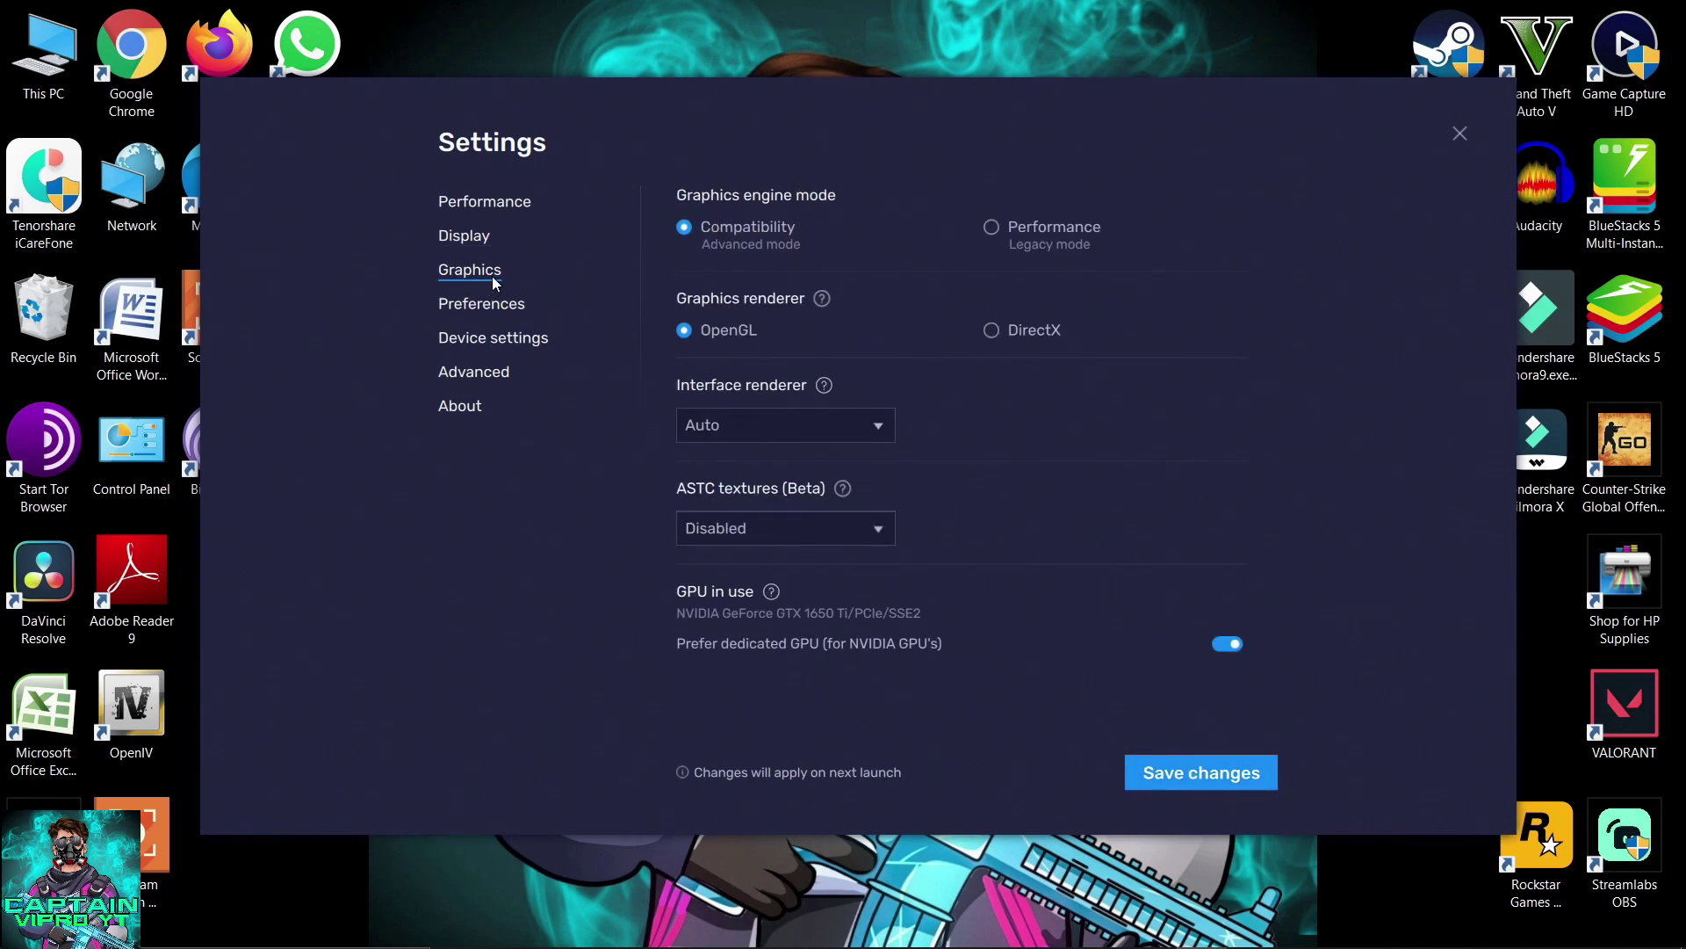
# Set the graphics engine mode to Compatibility and the graphics renderer to DirectX.
pyautogui.click(1003, 230)
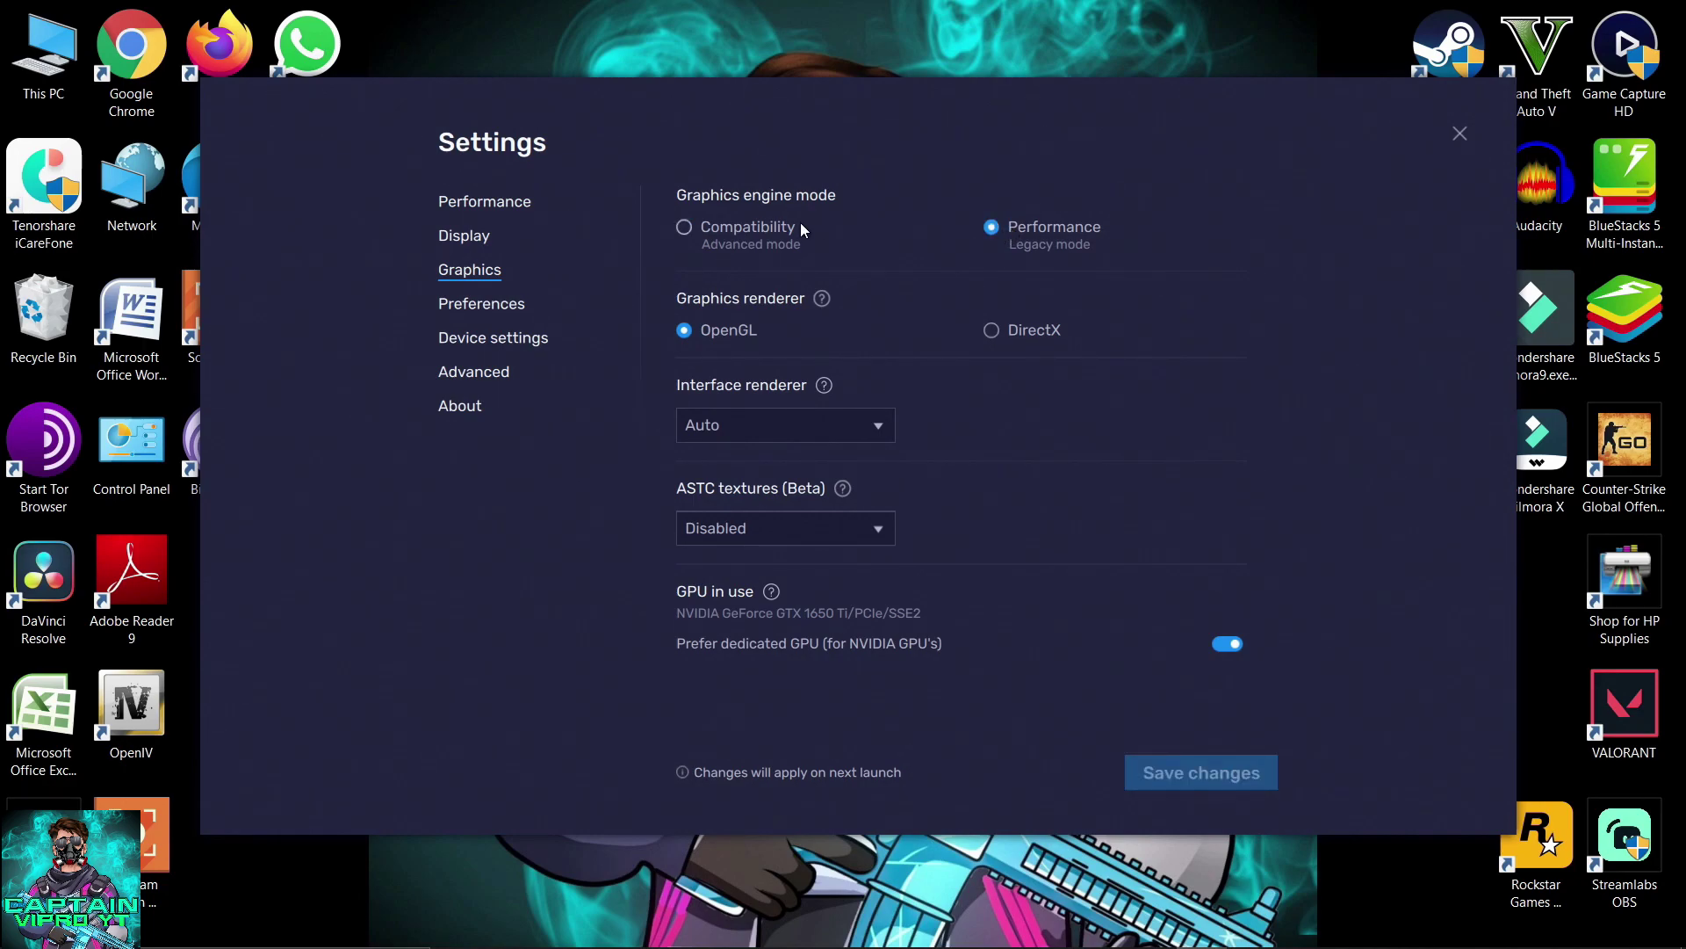
pyautogui.click(773, 230)
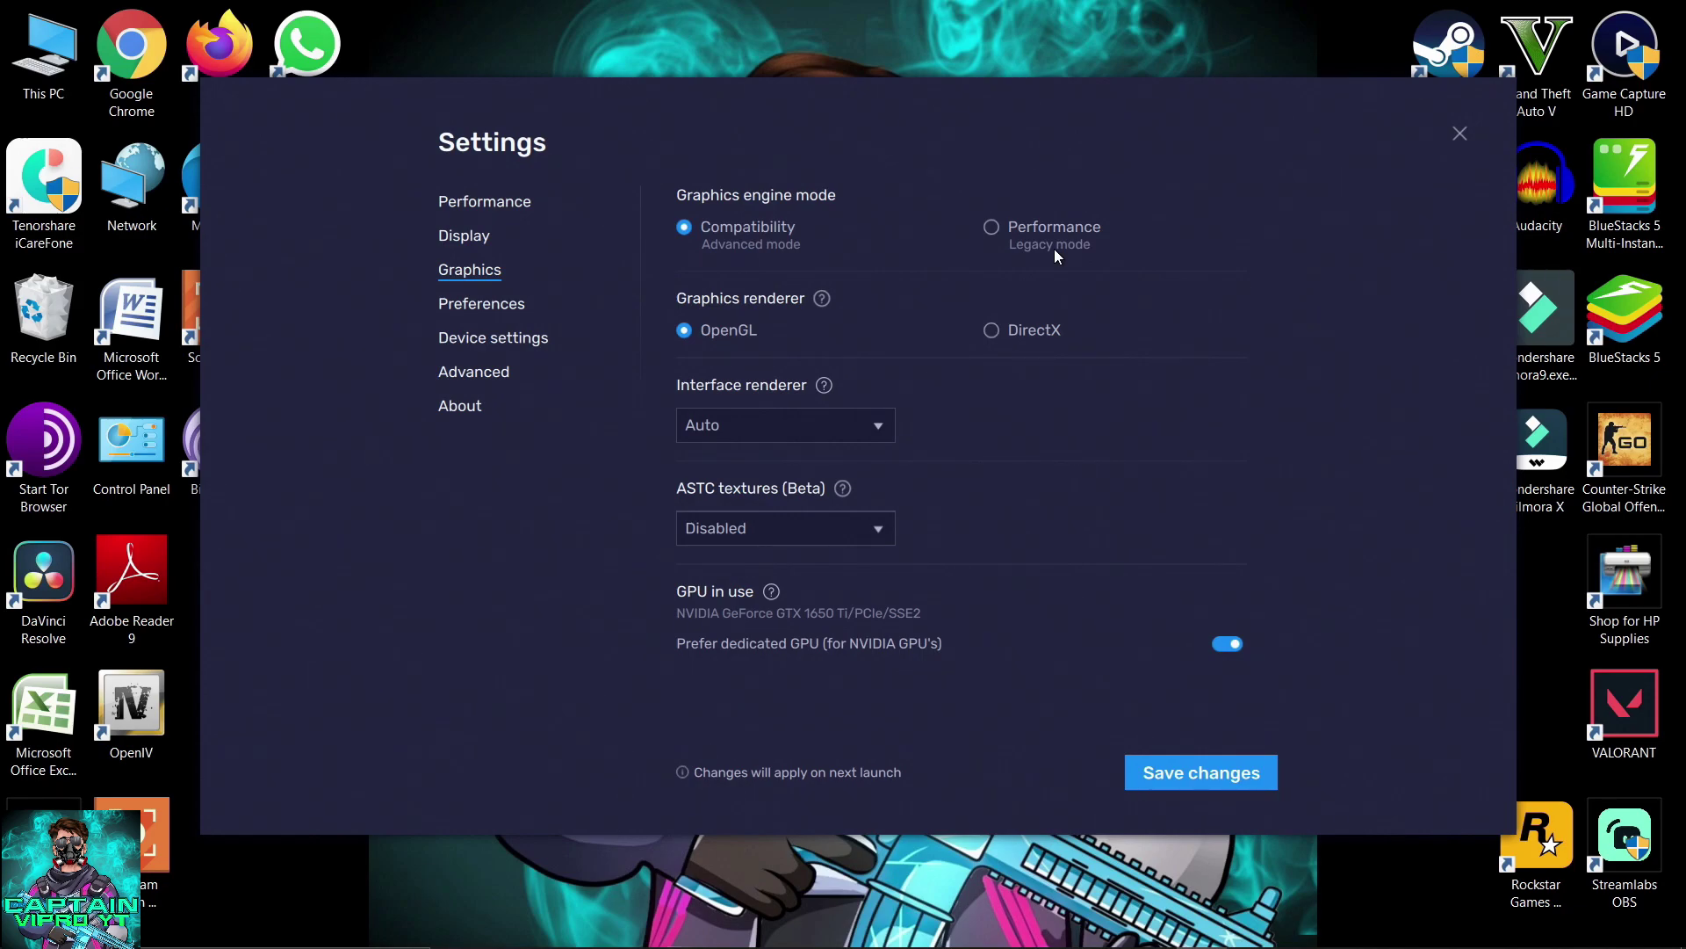
pyautogui.click(991, 329)
pyautogui.click(724, 335)
pyautogui.click(1031, 336)
# Set the interface renderer to DirectX and ASTC textures to Hardware decoding, and save the graphics changes.
pyautogui.click(820, 425)
pyautogui.click(792, 571)
pyautogui.click(760, 527)
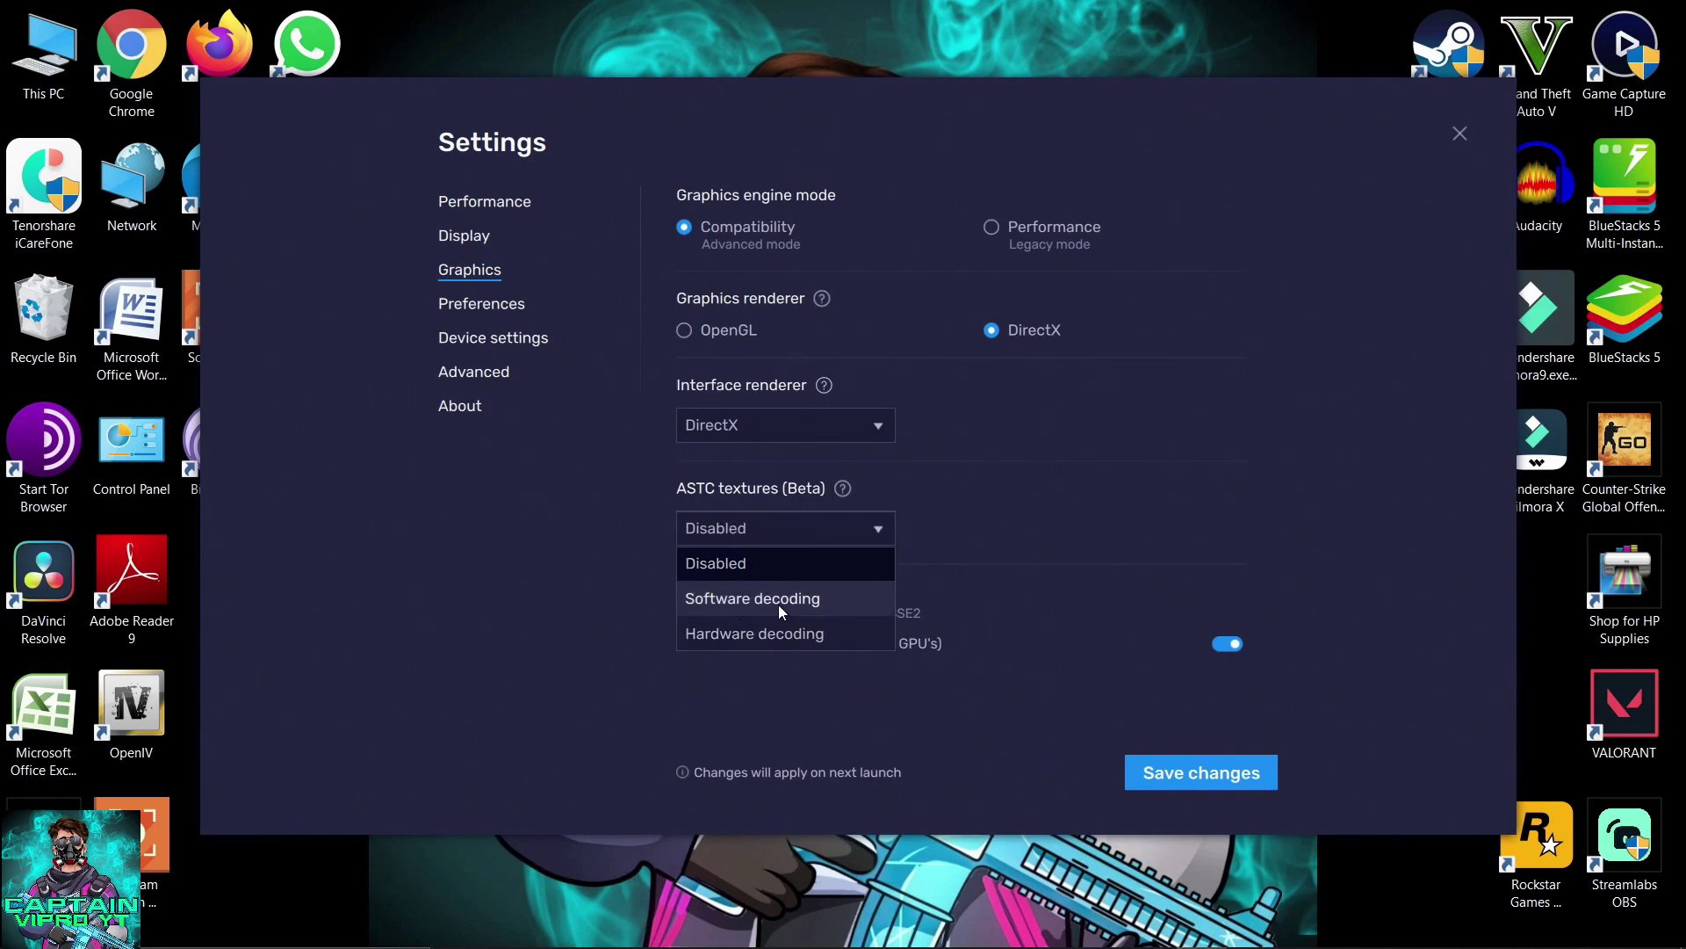
pyautogui.click(755, 637)
pyautogui.click(1190, 763)
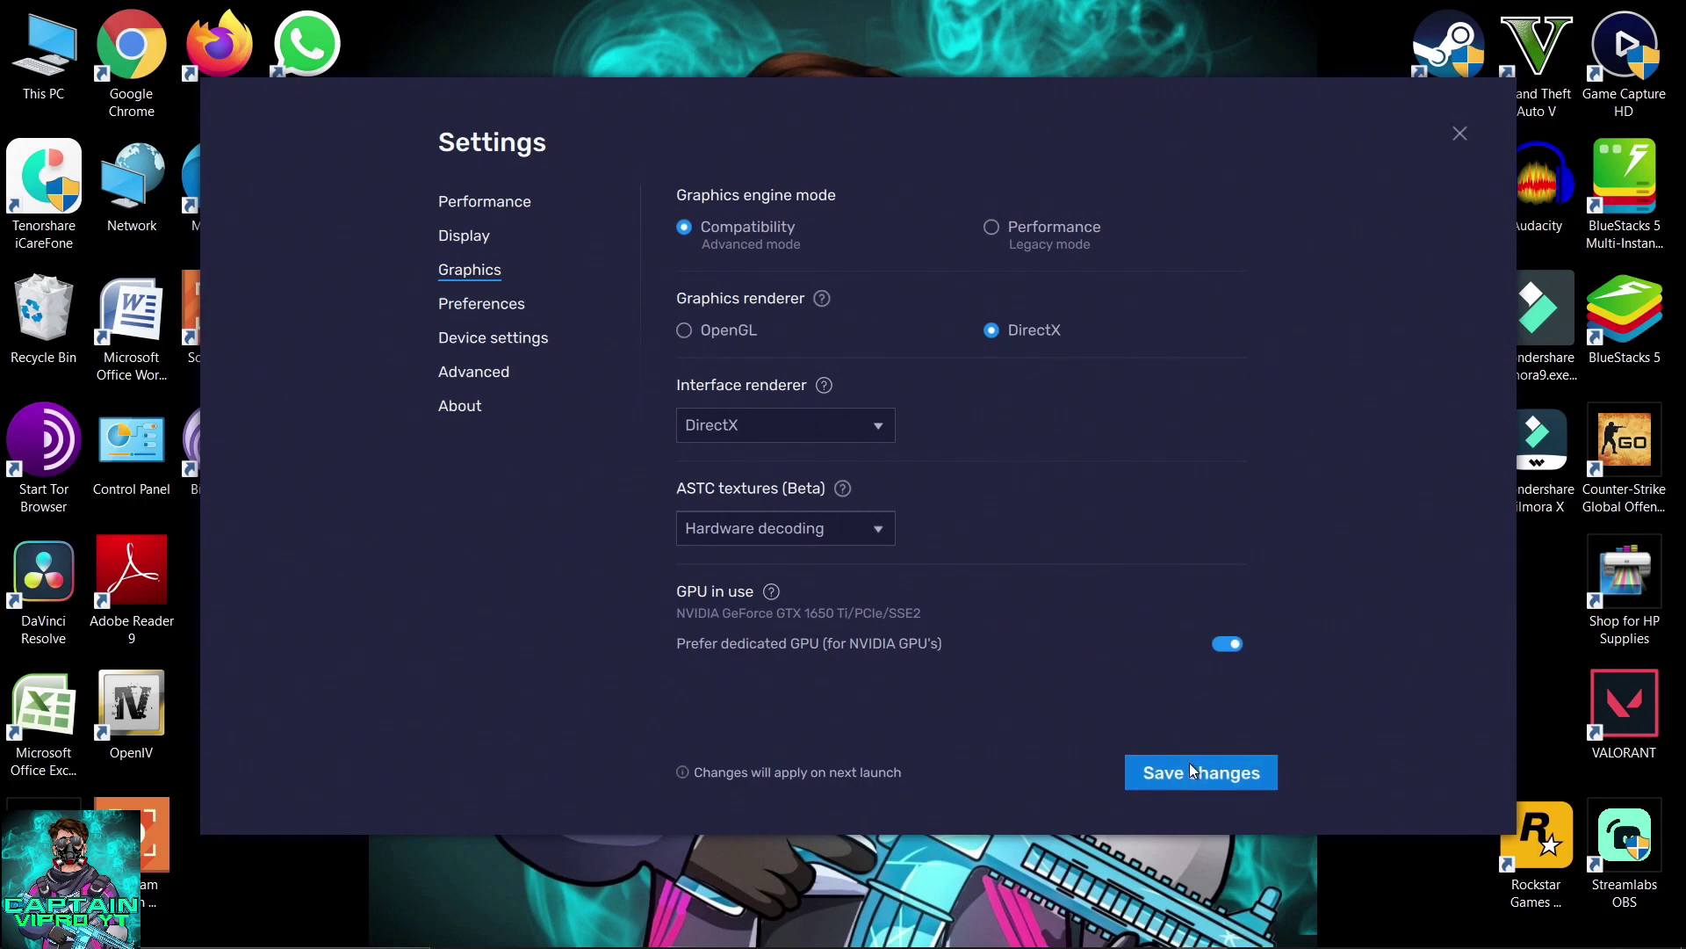
pyautogui.click(492, 302)
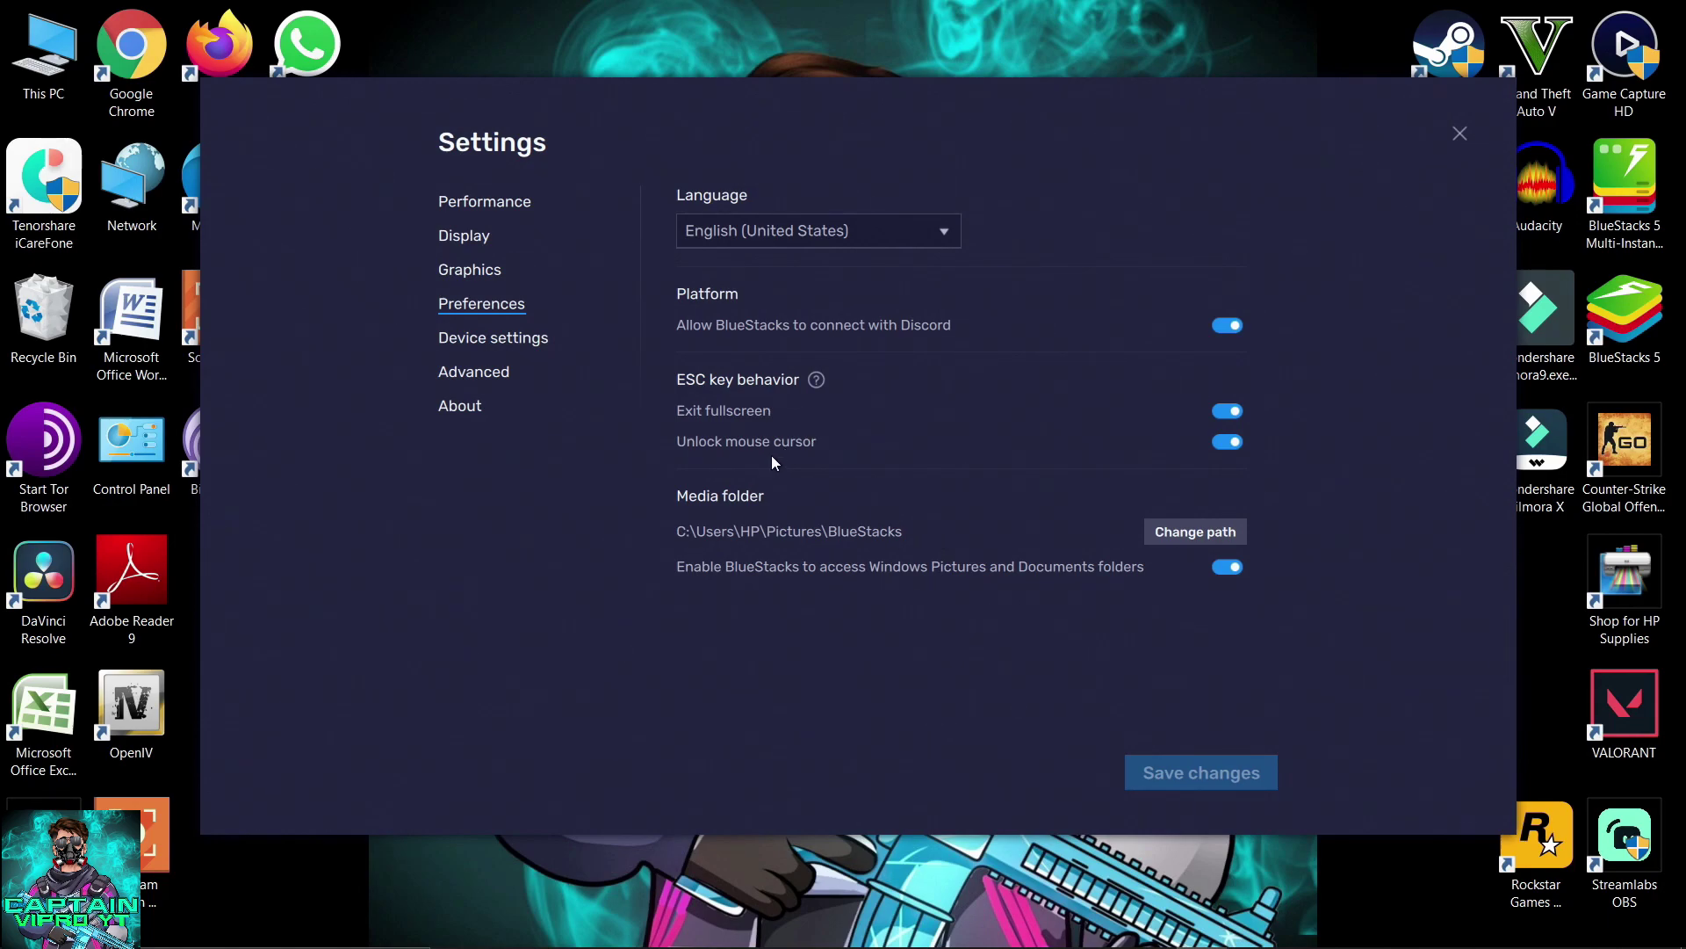
pyautogui.click(1182, 535)
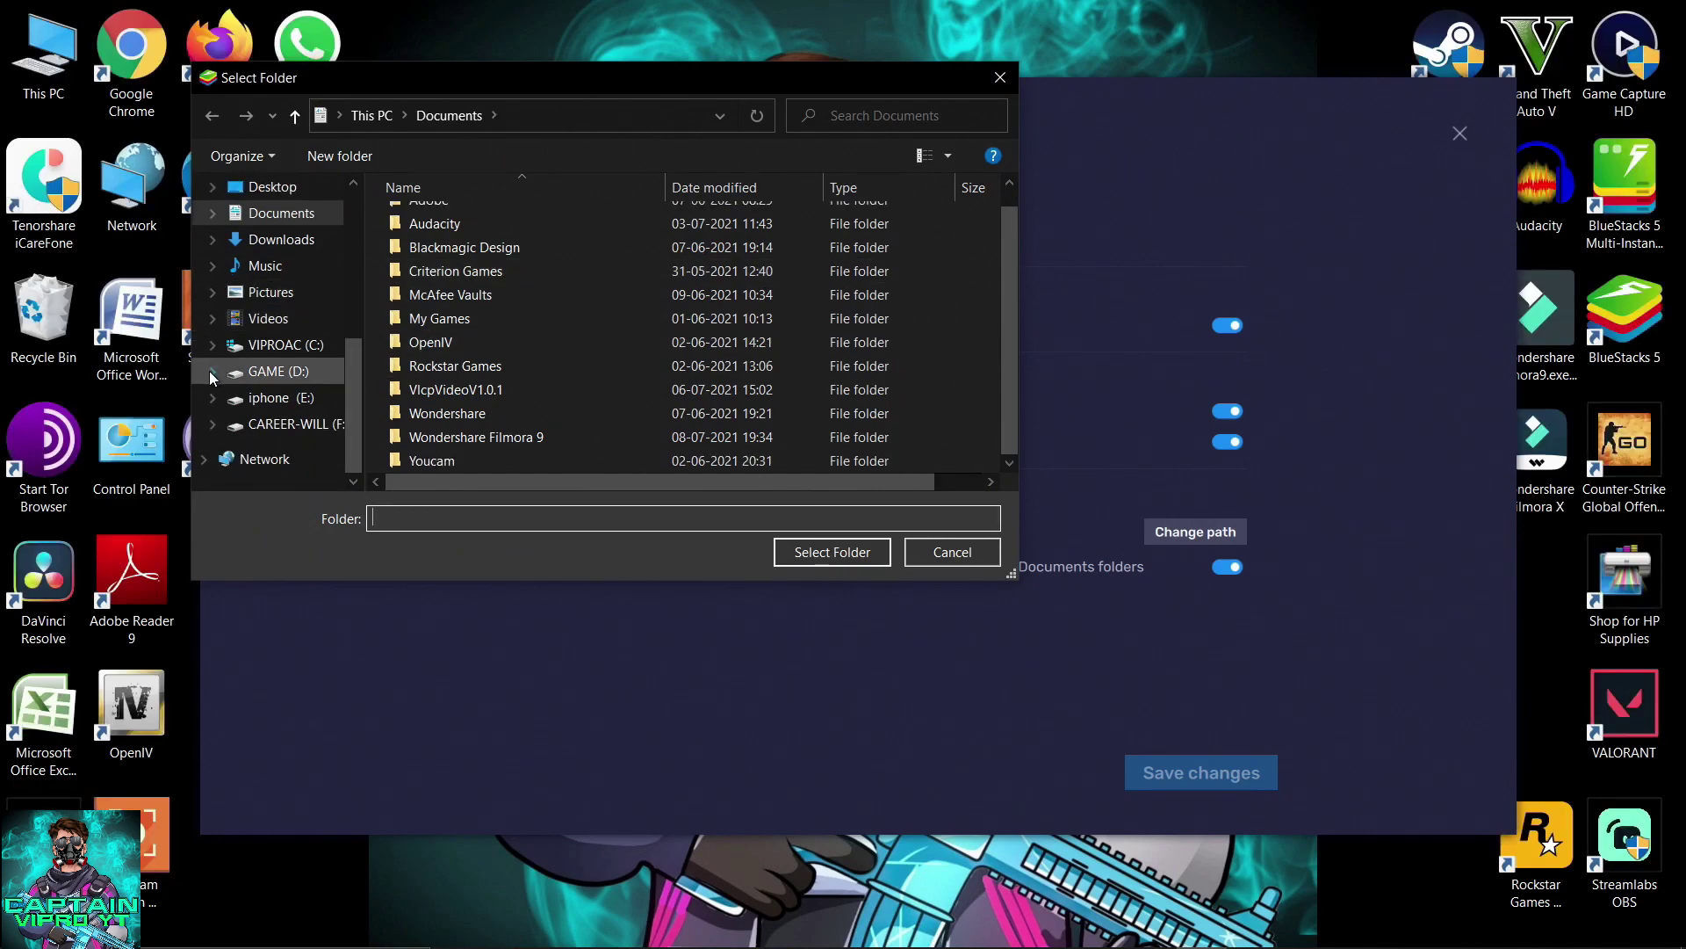
pyautogui.click(991, 85)
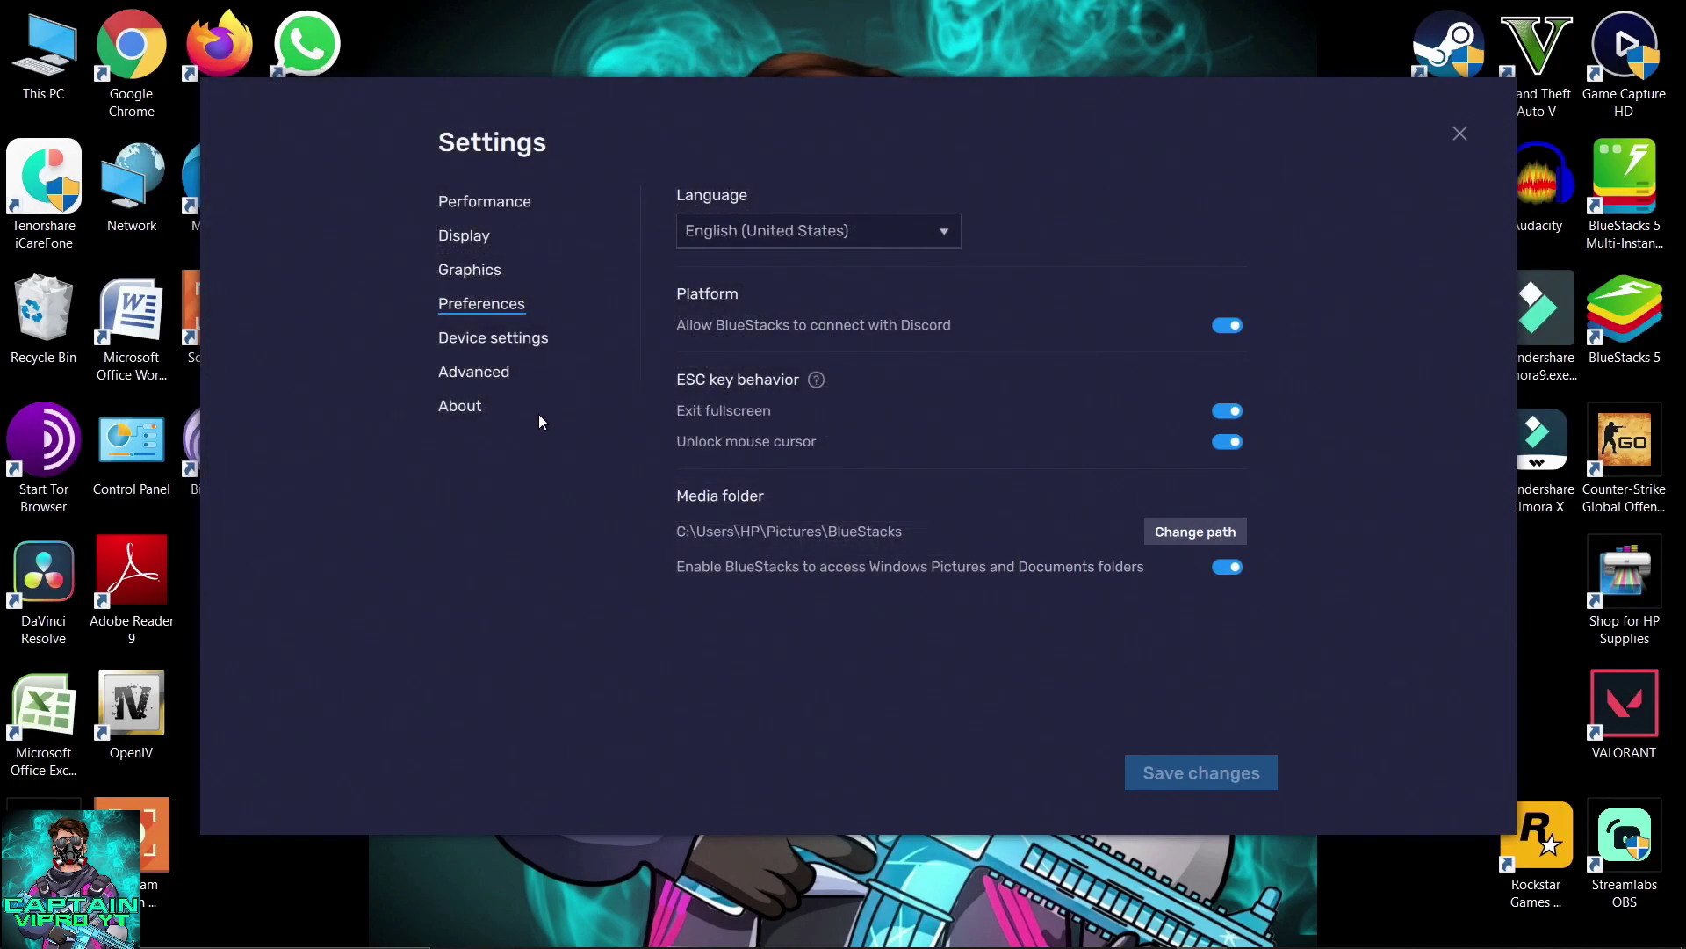
# Set the device profile to Asus ROG 2 in the device settings.
pyautogui.click(483, 340)
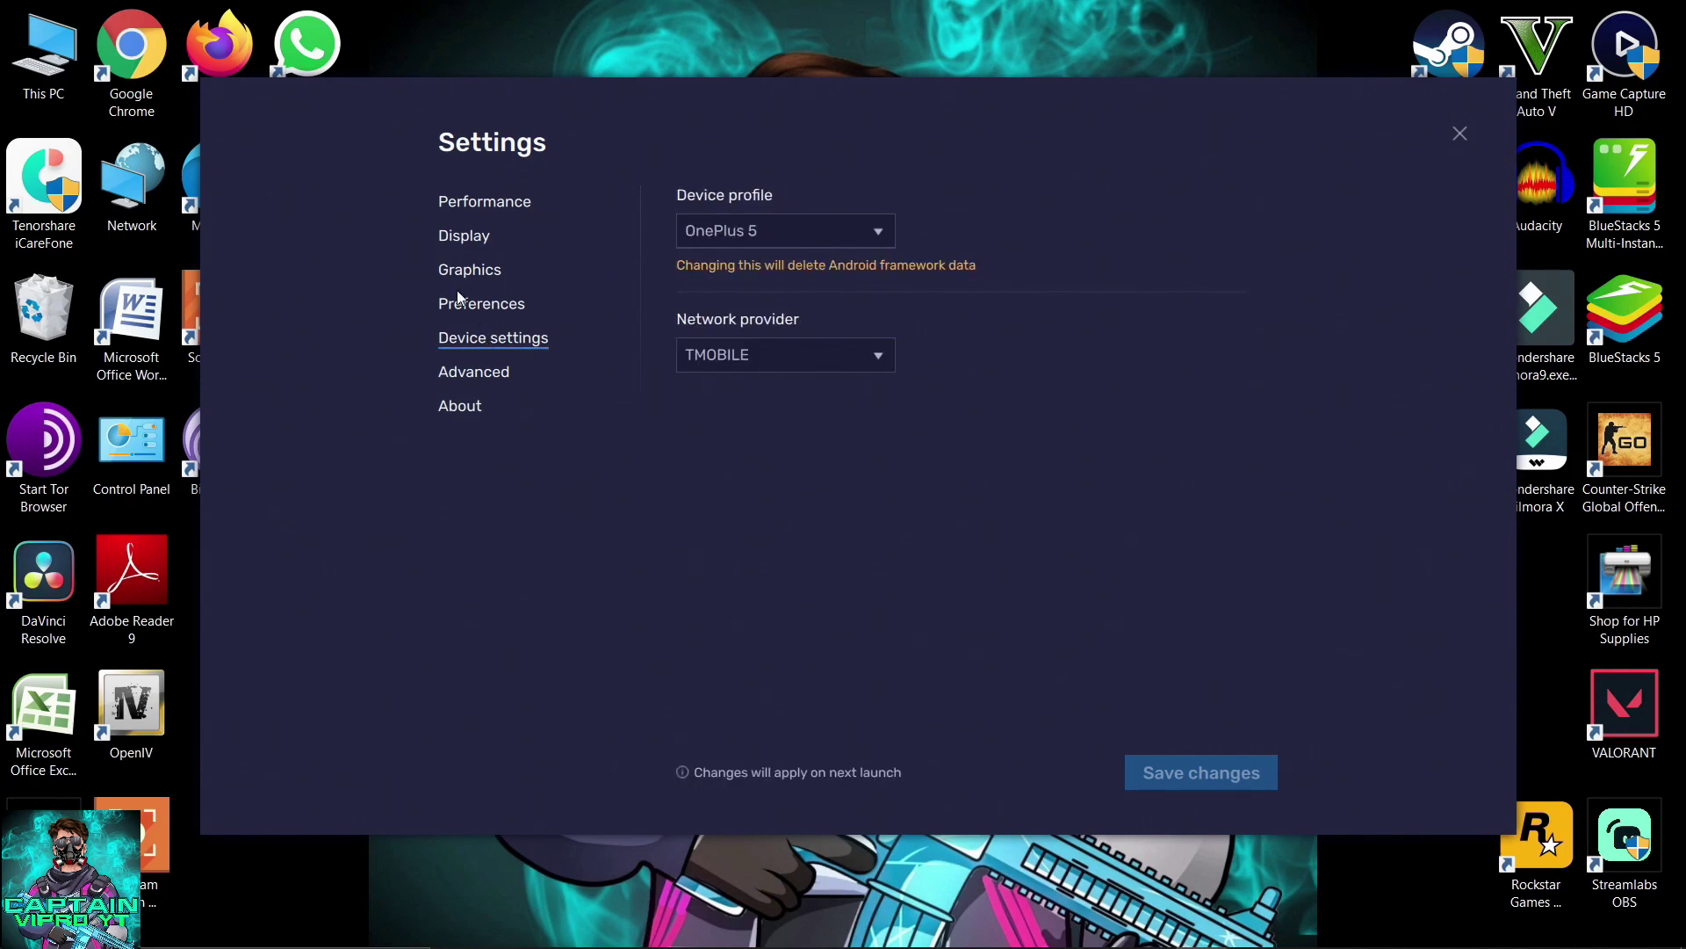
pyautogui.click(738, 232)
pyautogui.scroll(4, 761, 288)
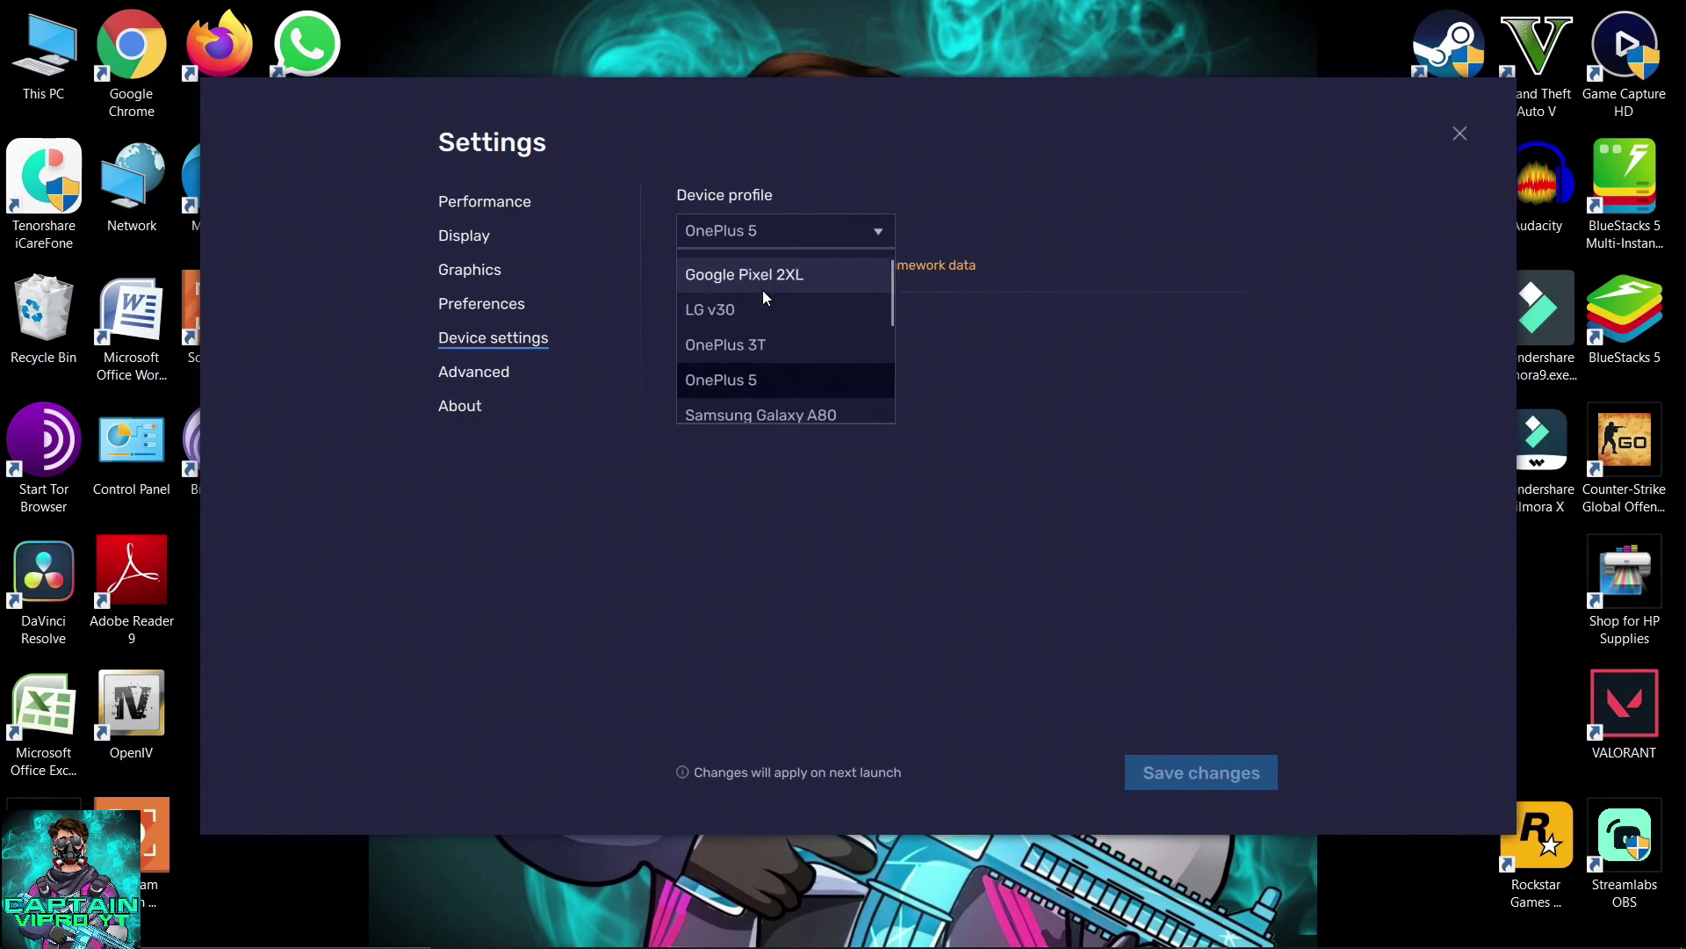
pyautogui.click(755, 265)
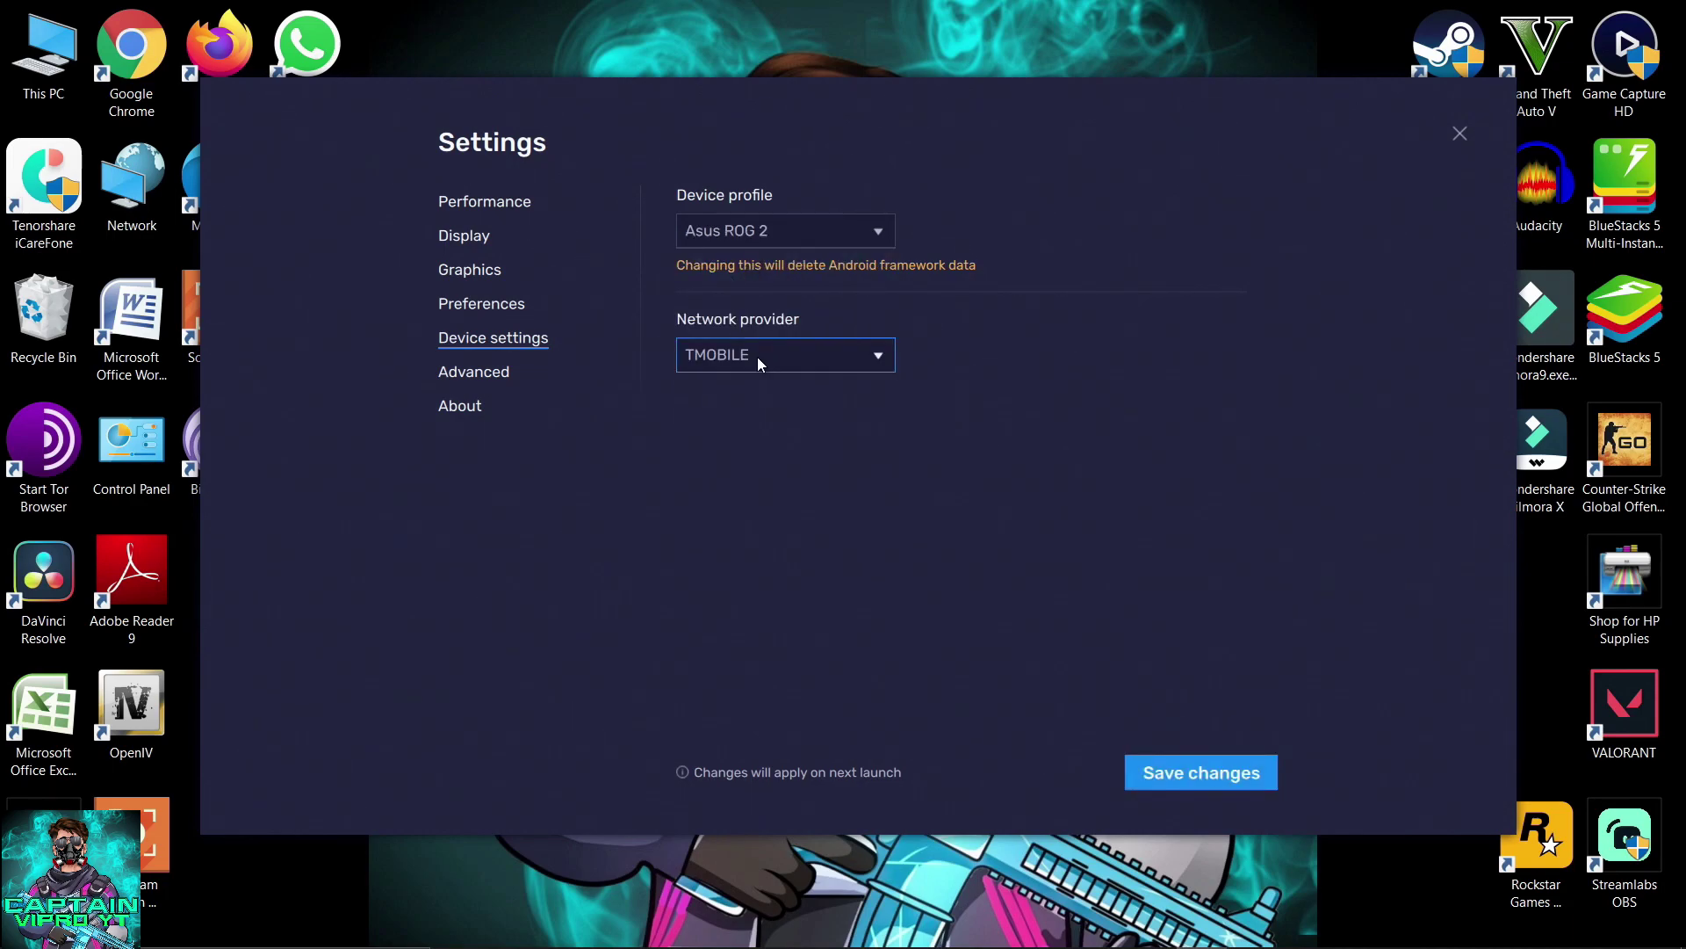
pyautogui.click(760, 239)
pyautogui.scroll(-5, 751, 373)
pyautogui.scroll(-3, 752, 373)
pyautogui.scroll(5, 752, 372)
pyautogui.scroll(2, 752, 372)
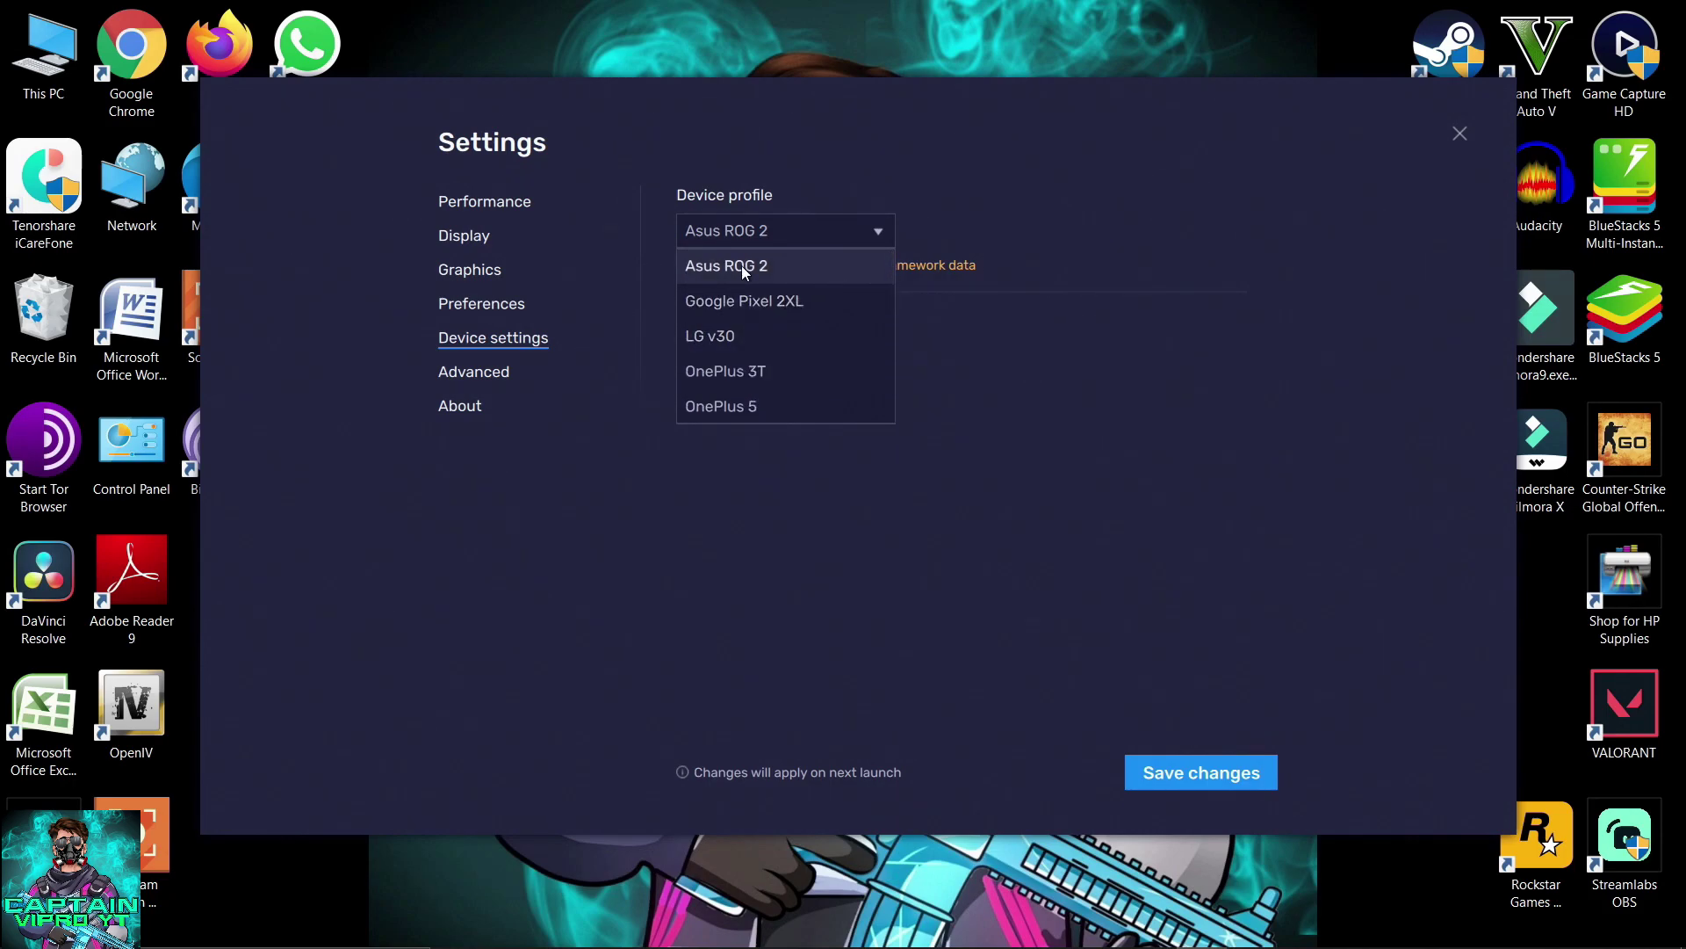
pyautogui.click(741, 265)
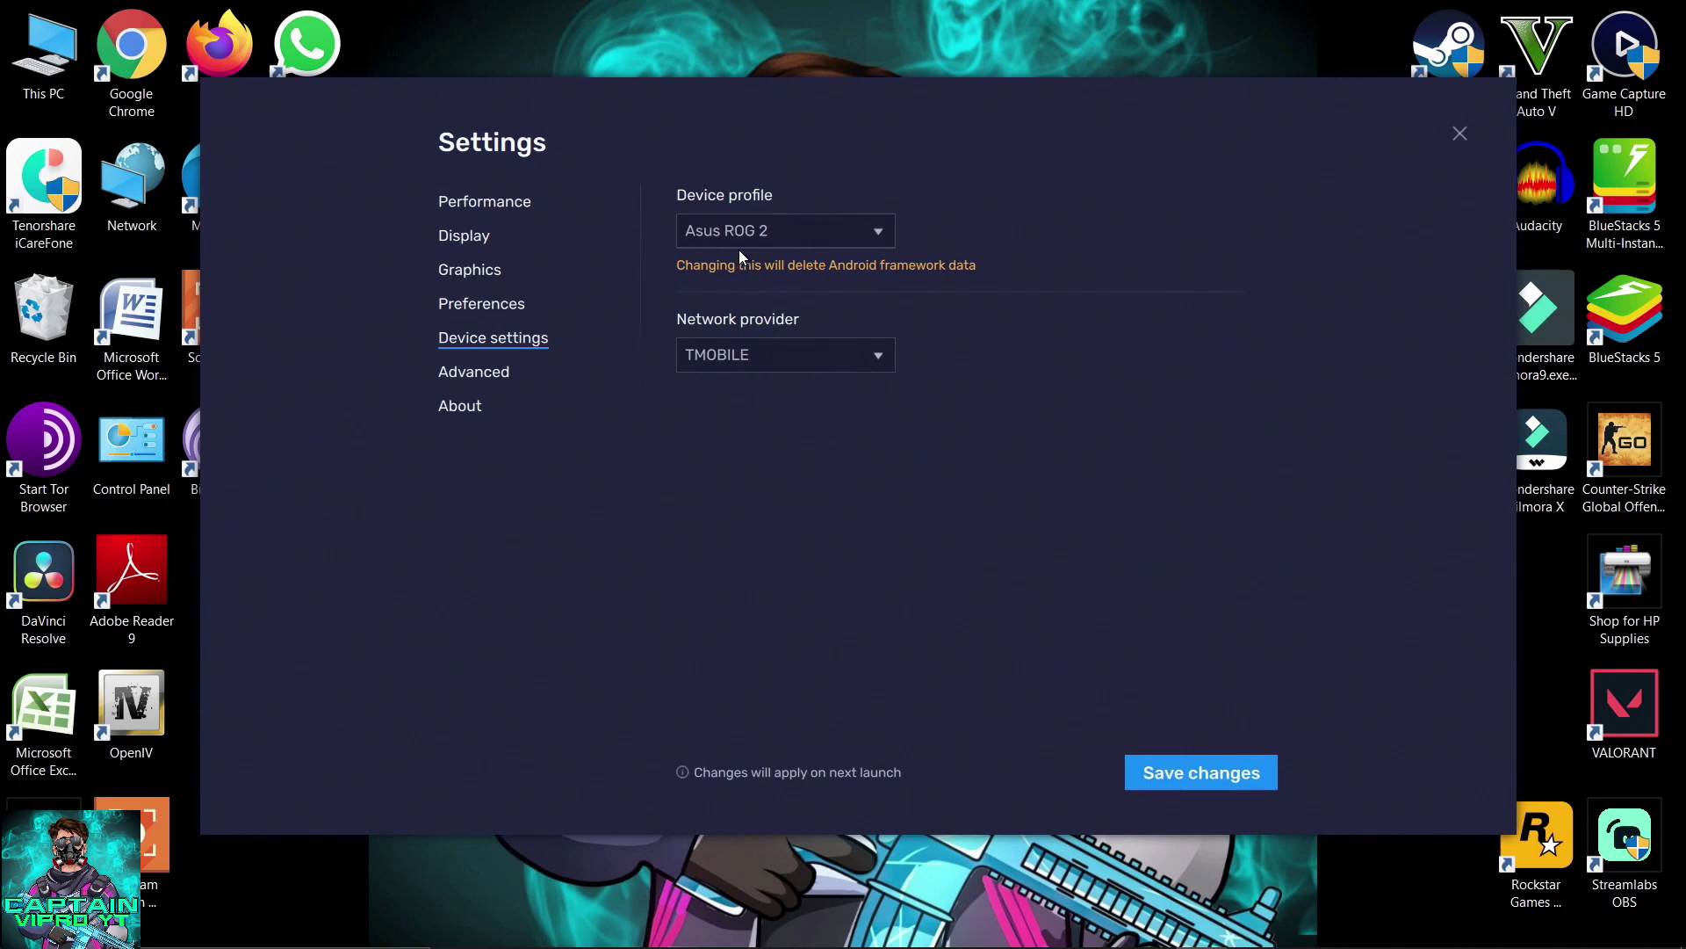
# Choose TMOBILE as the network provider and save the device settings.
pyautogui.click(745, 356)
pyautogui.click(746, 403)
pyautogui.click(727, 355)
pyautogui.click(746, 424)
pyautogui.click(726, 359)
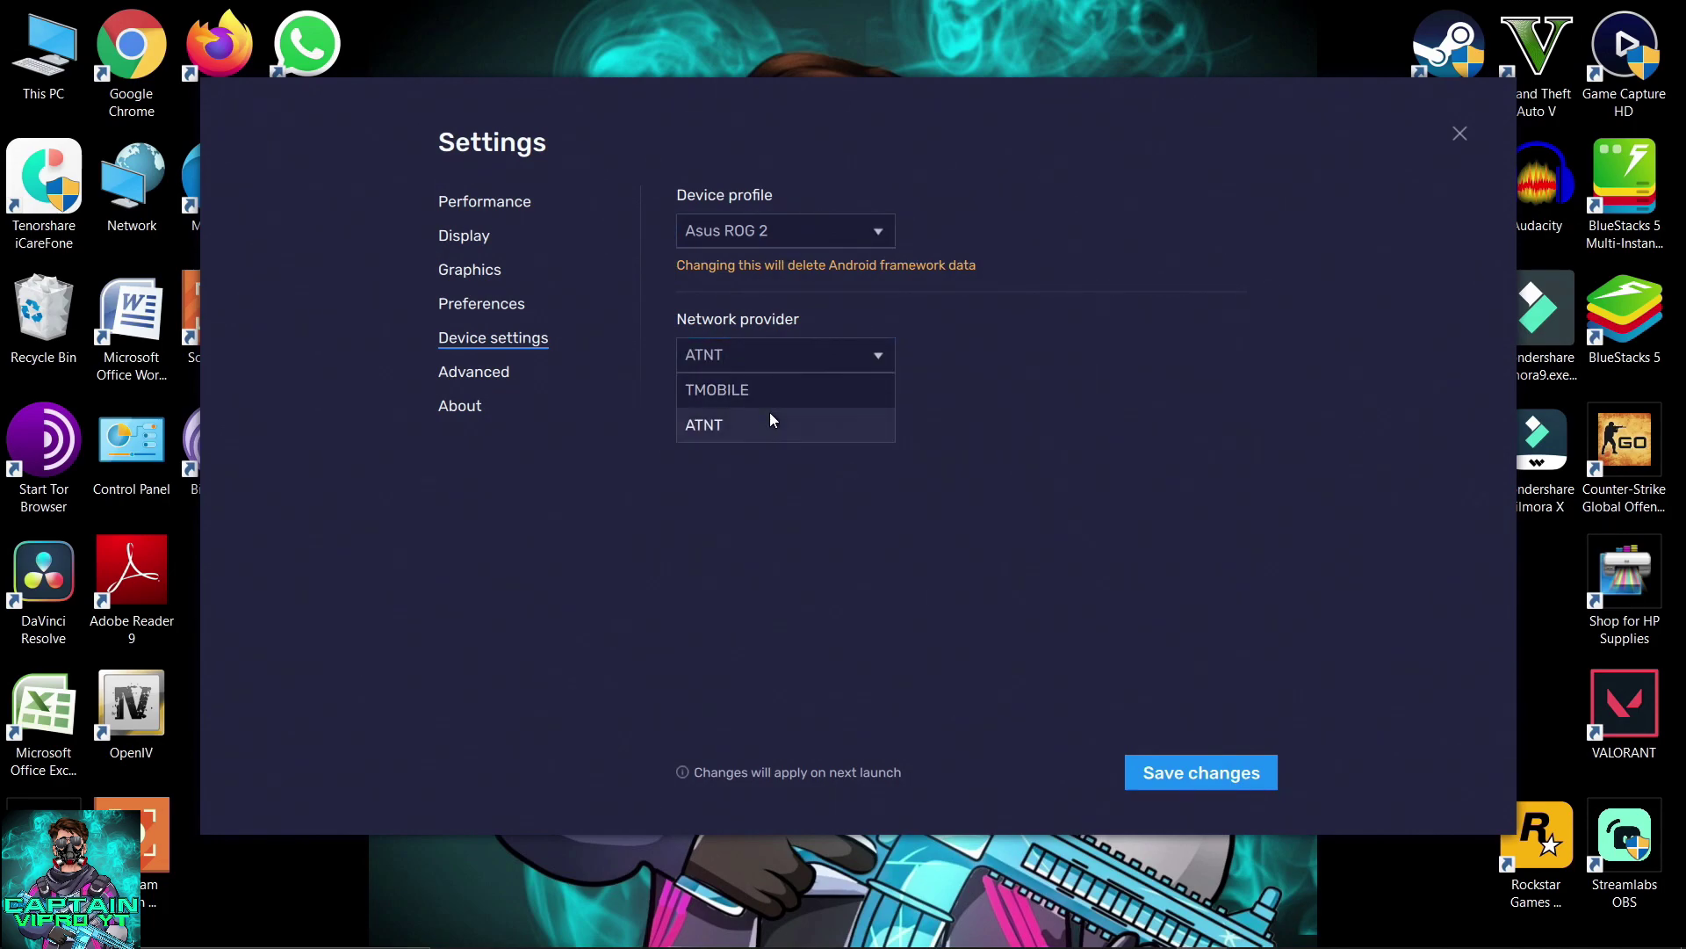
pyautogui.click(759, 390)
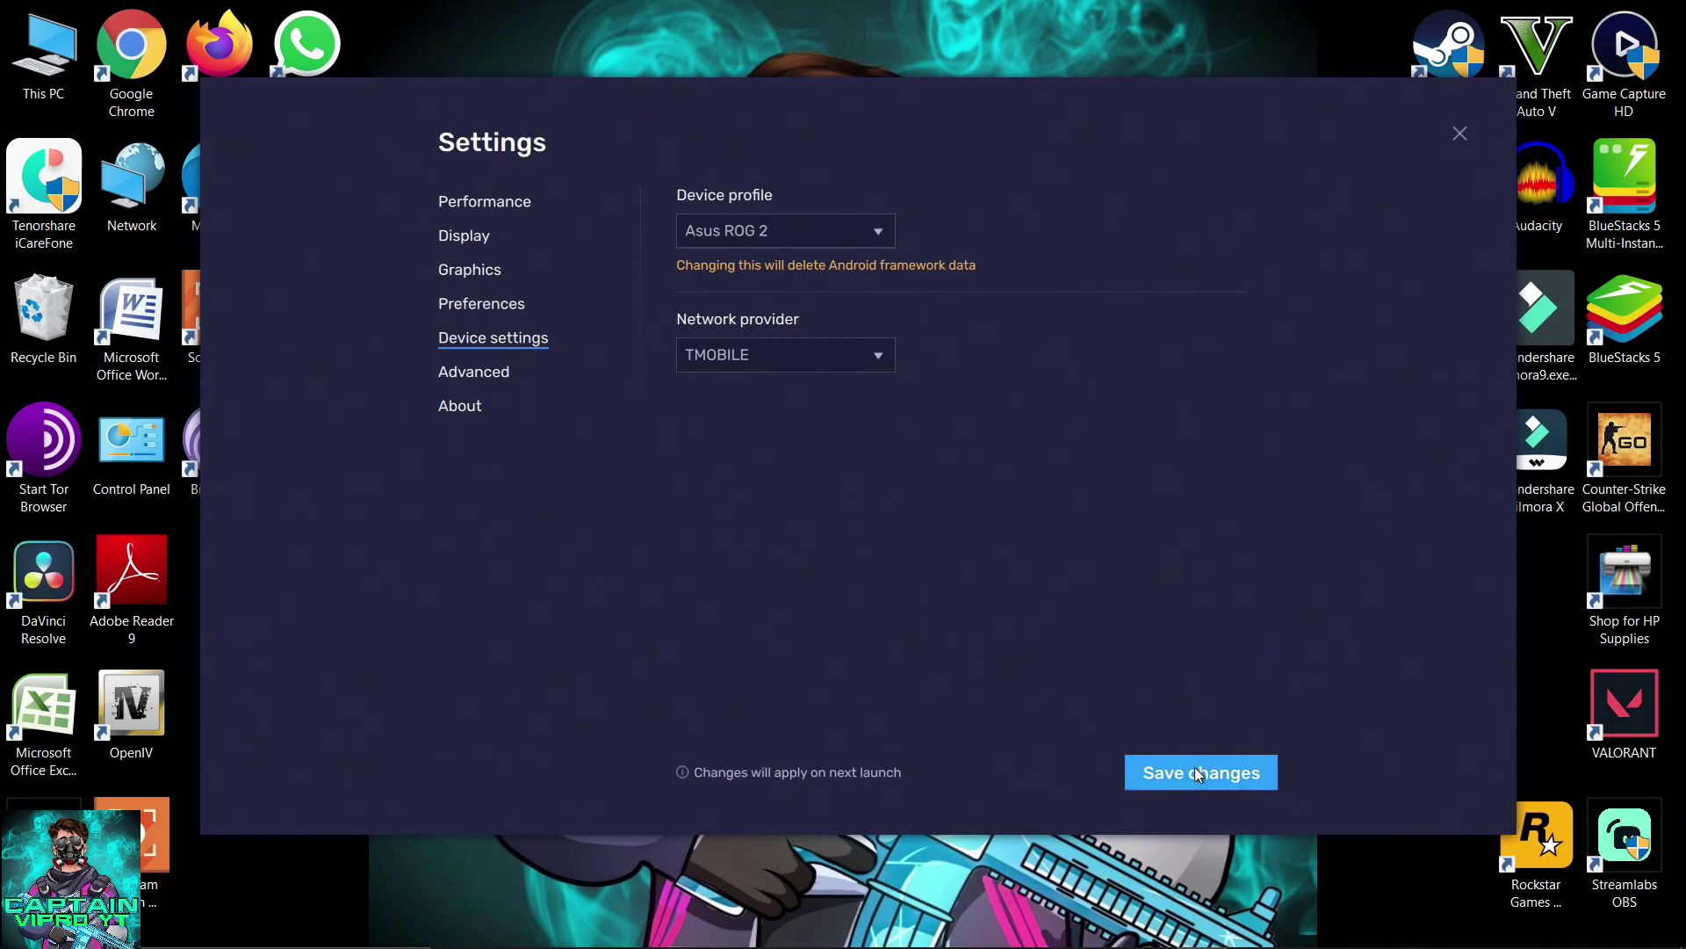
pyautogui.click(1142, 773)
# Close the emulator's settings and open the Google Play Store.
pyautogui.click(473, 372)
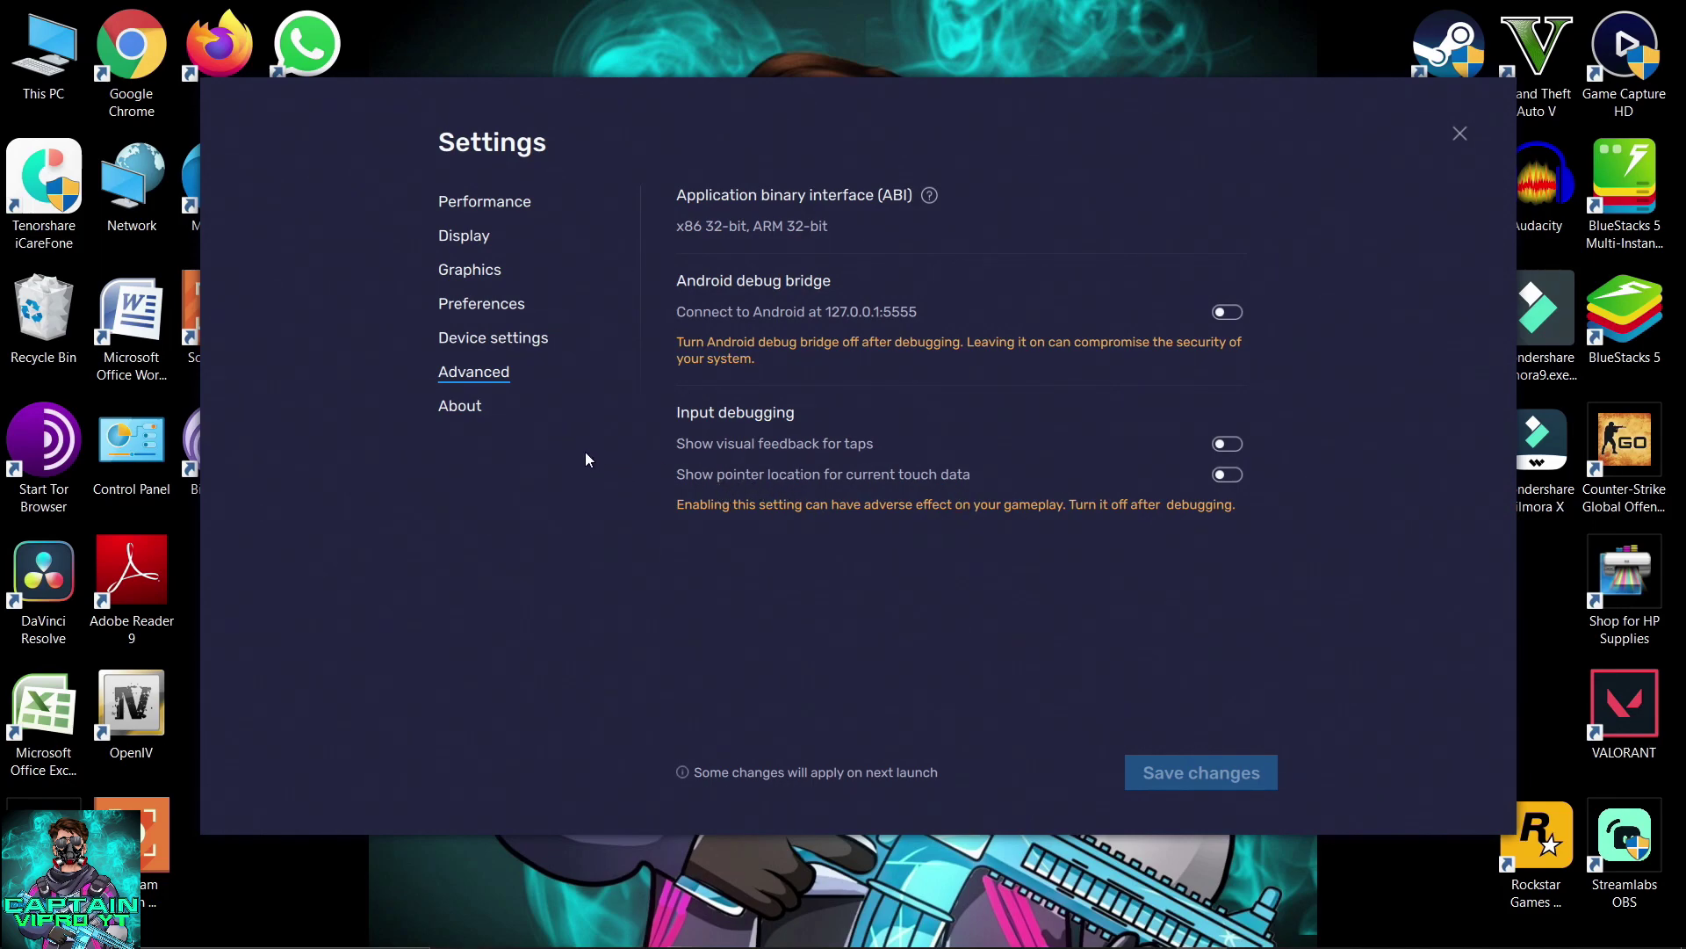
pyautogui.click(1461, 133)
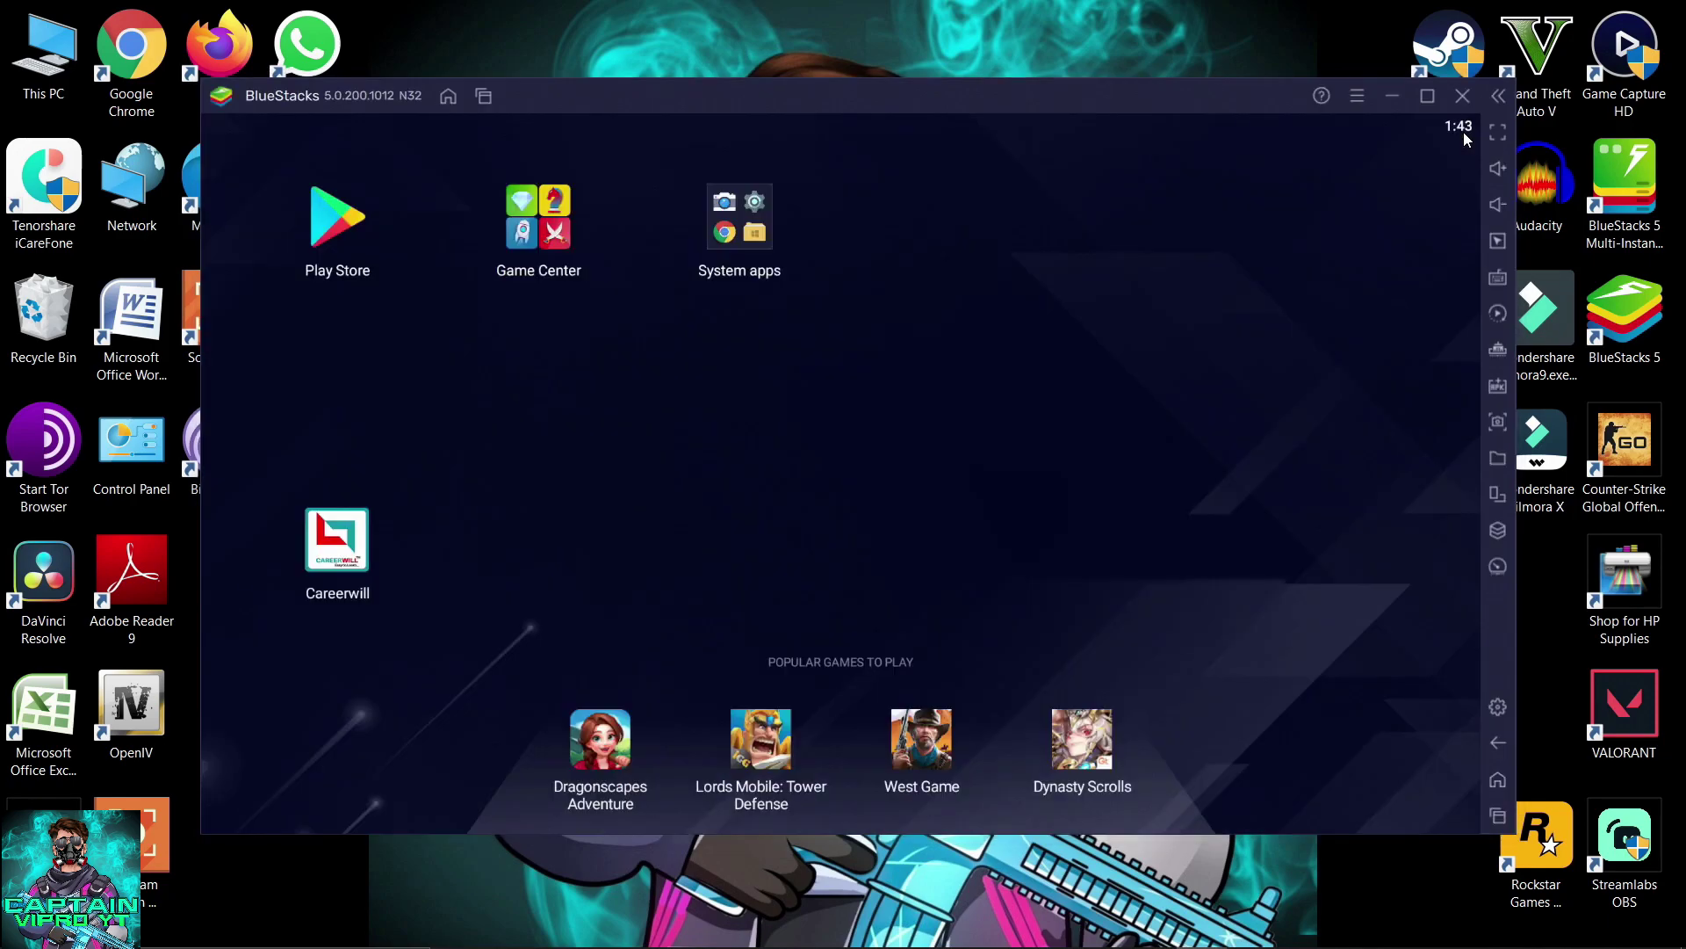
pyautogui.click(318, 230)
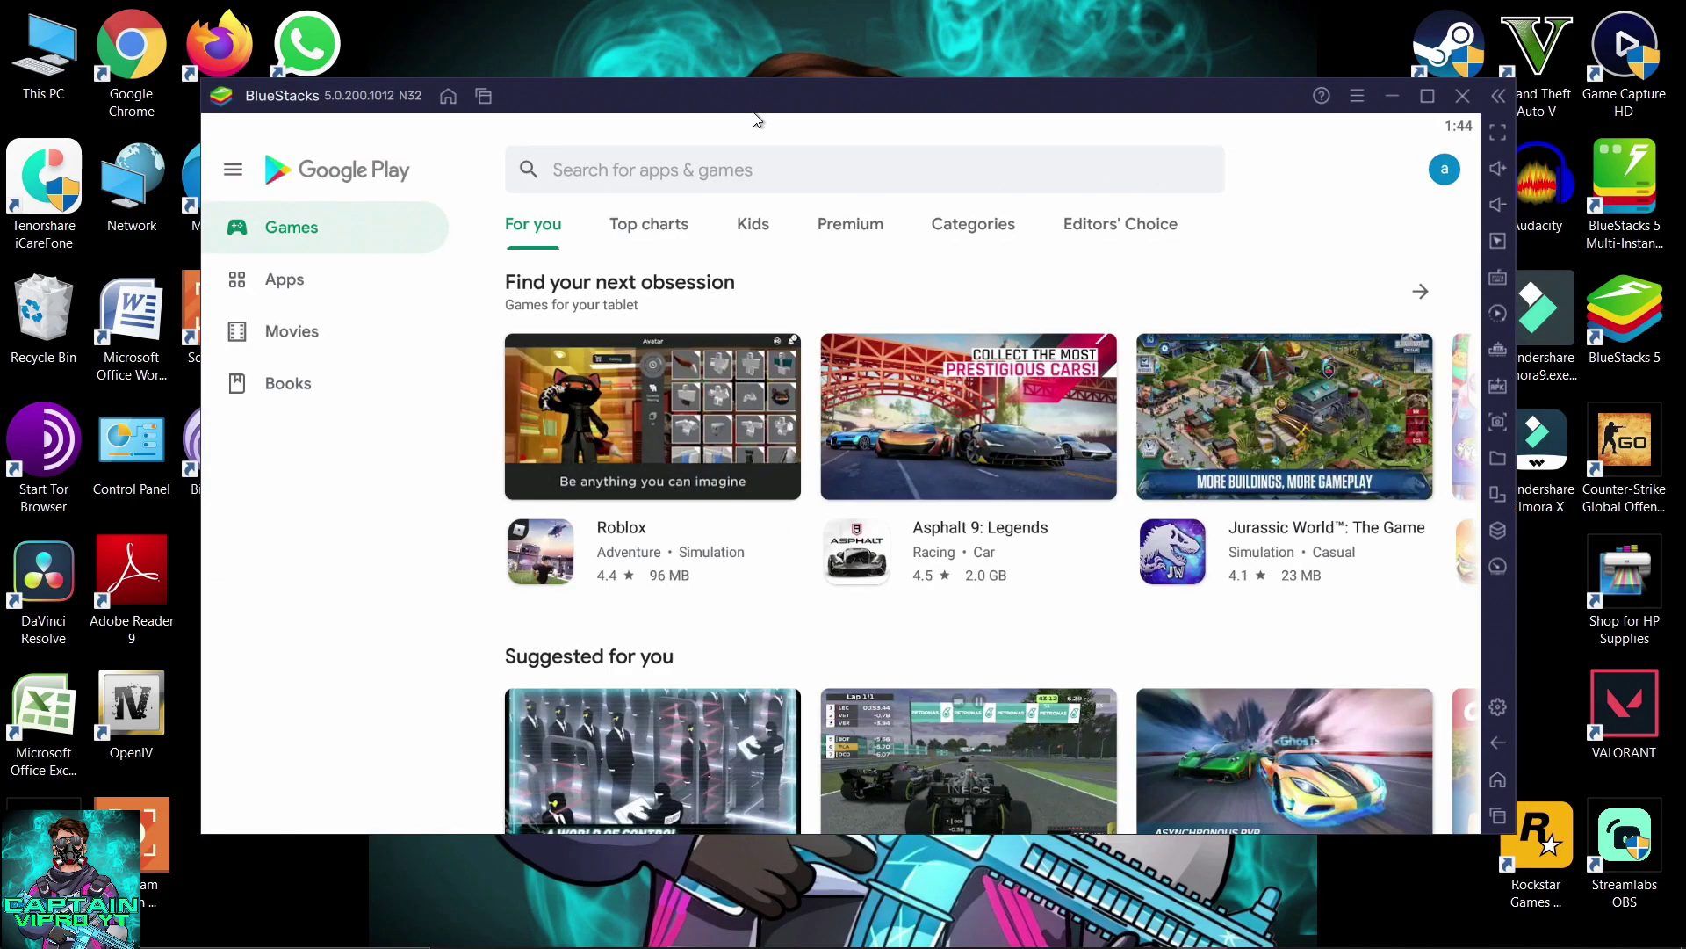
pyautogui.click(989, 177)
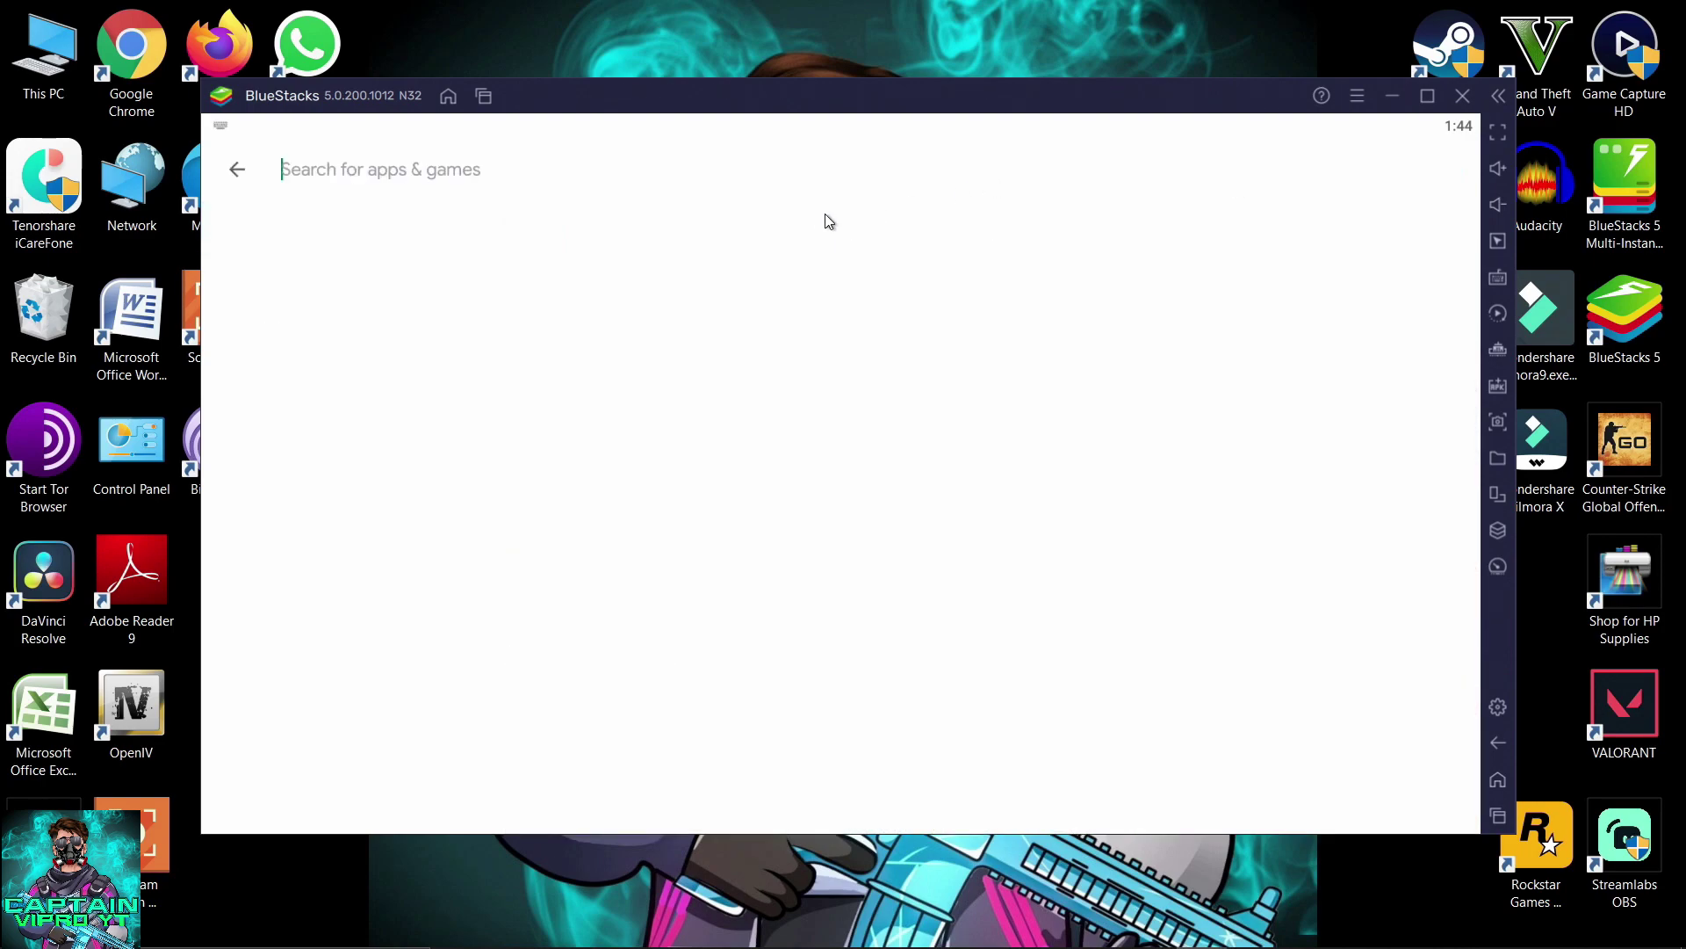
pyautogui.click(236, 170)
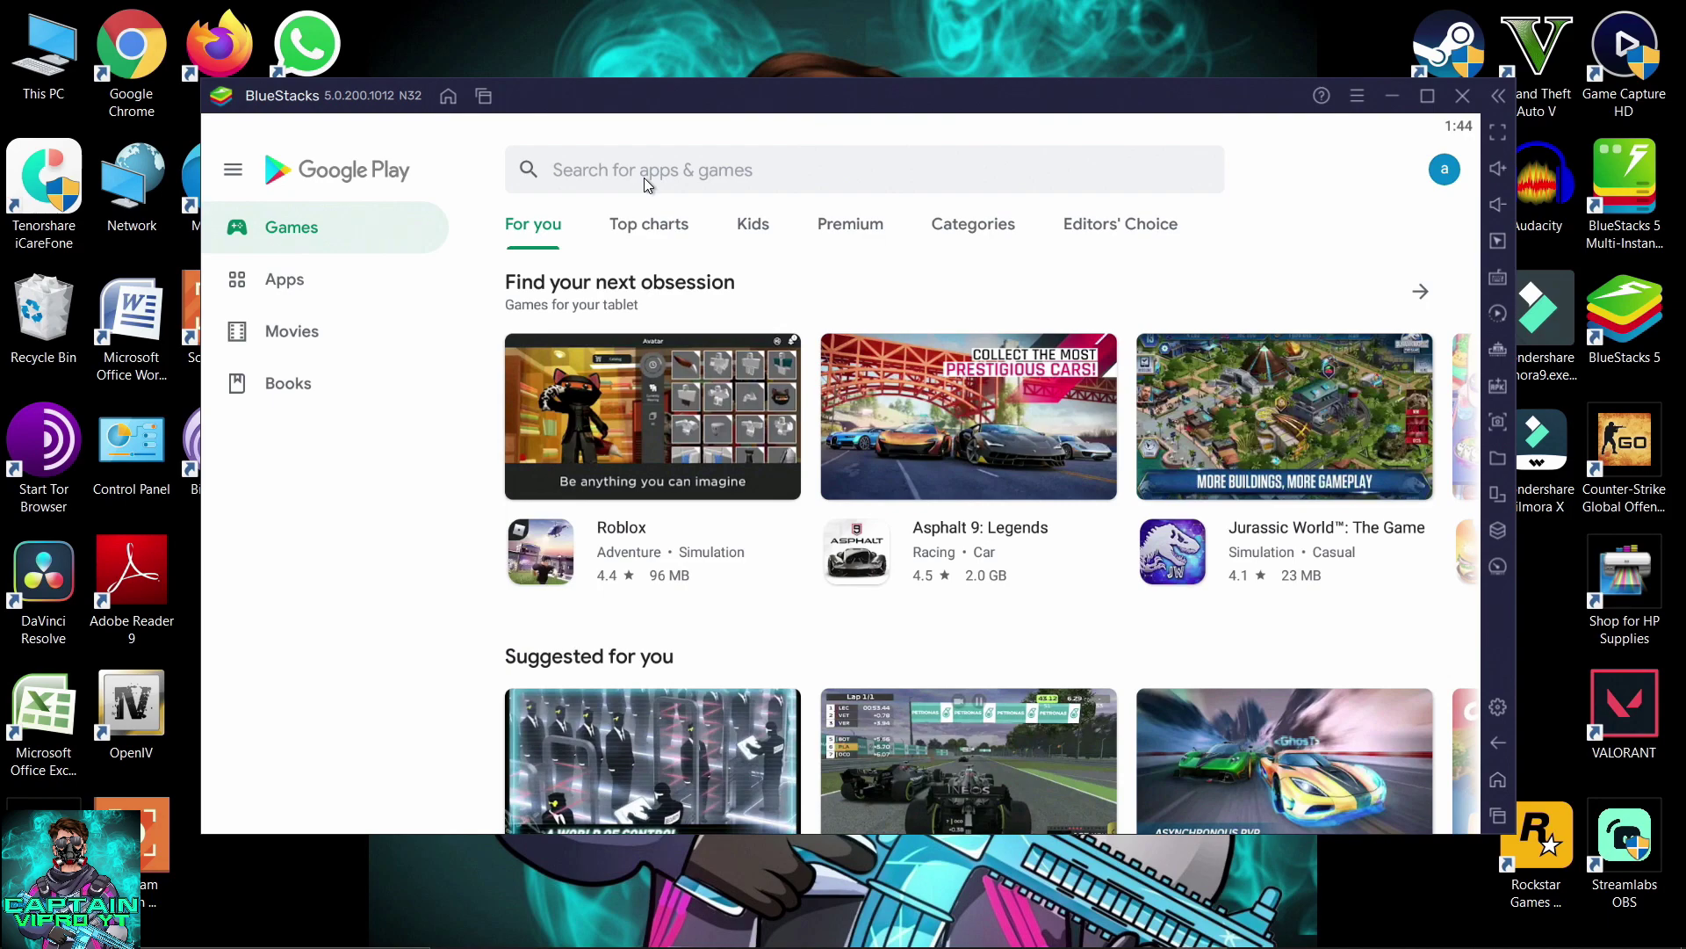
# Search the Play Store for "batt", open the BATTLEGROUNDS MOBILE INDIA page and install the game.
pyautogui.click(645, 177)
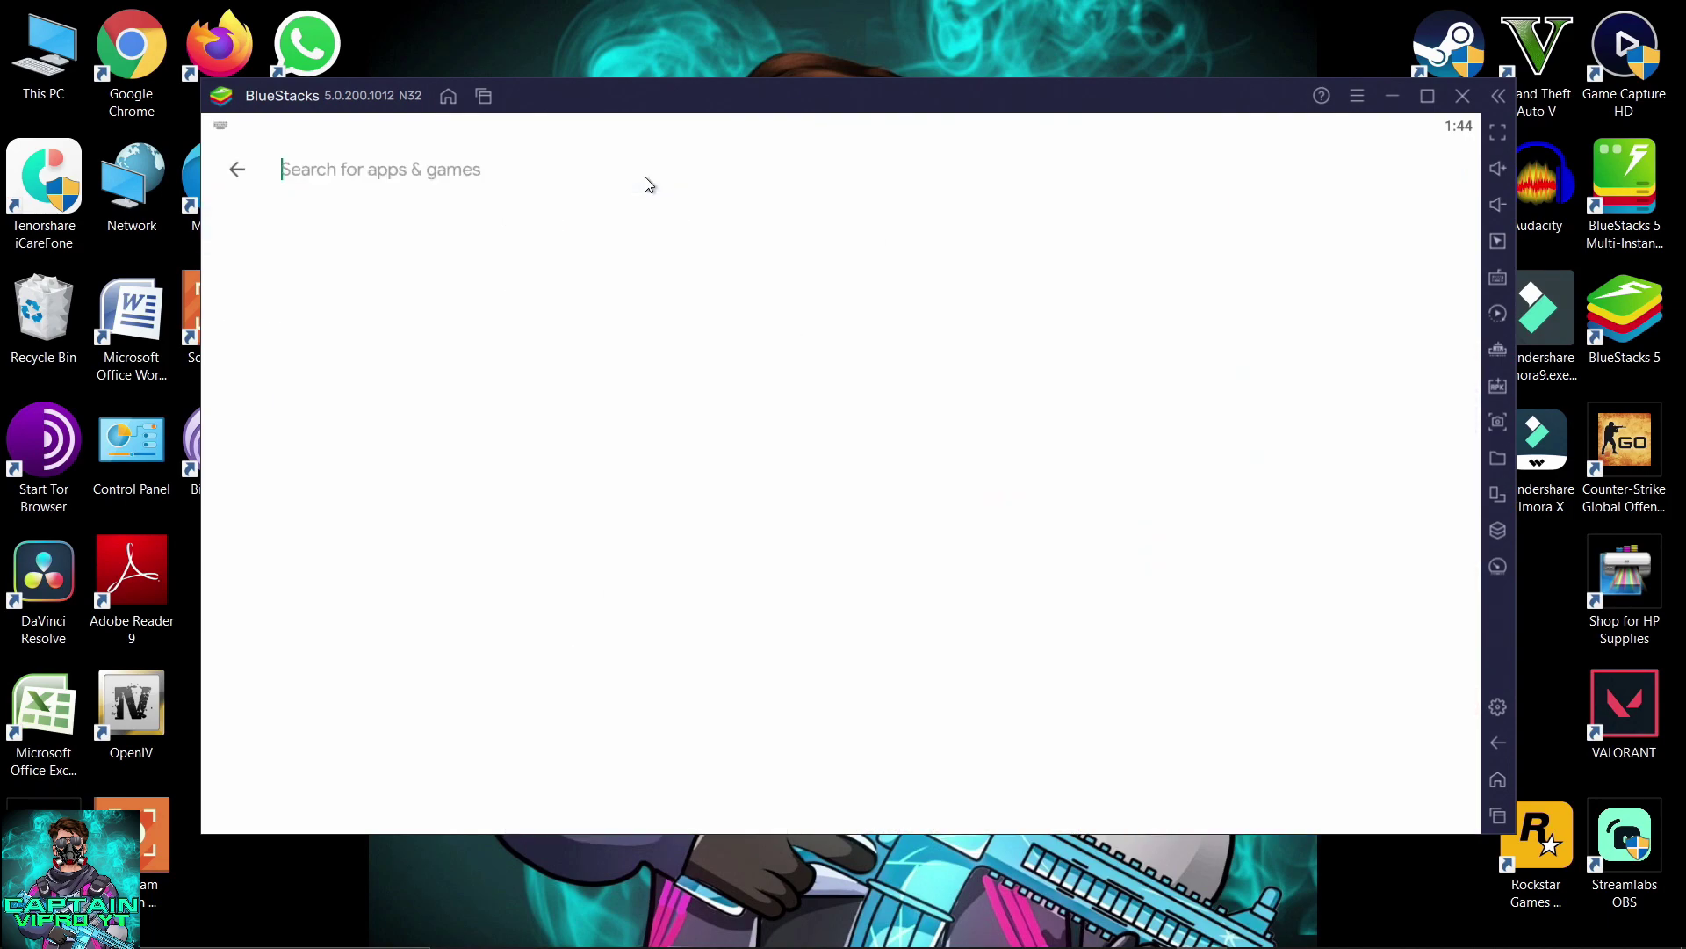
pyautogui.write('batt')
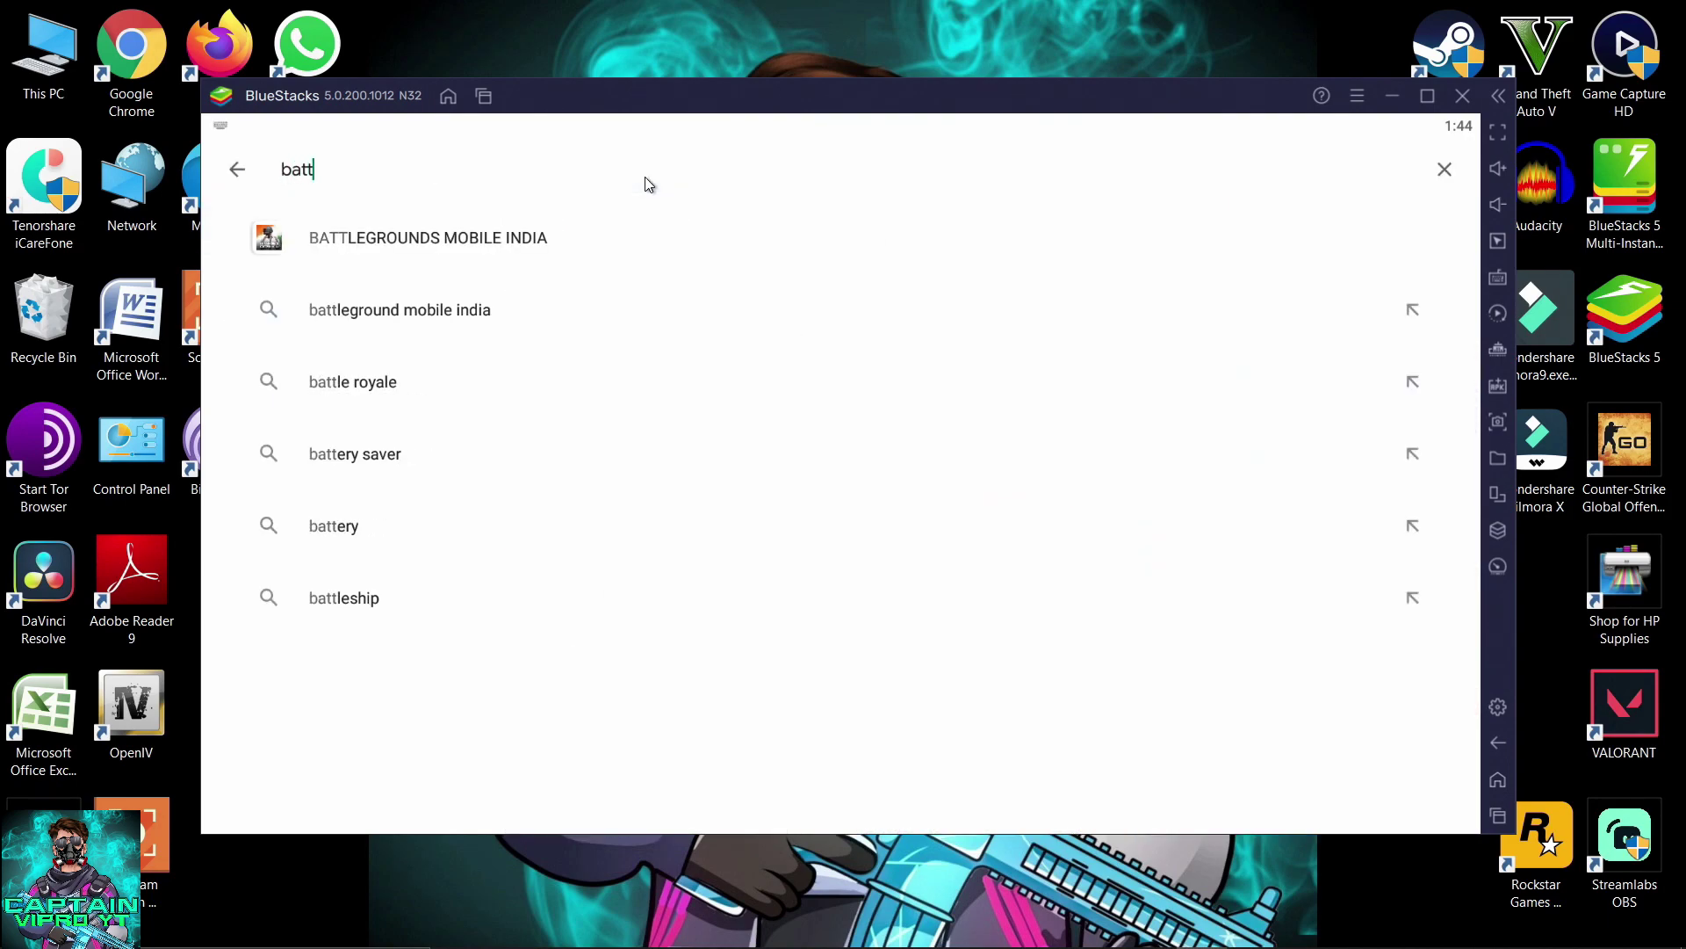
pyautogui.click(584, 242)
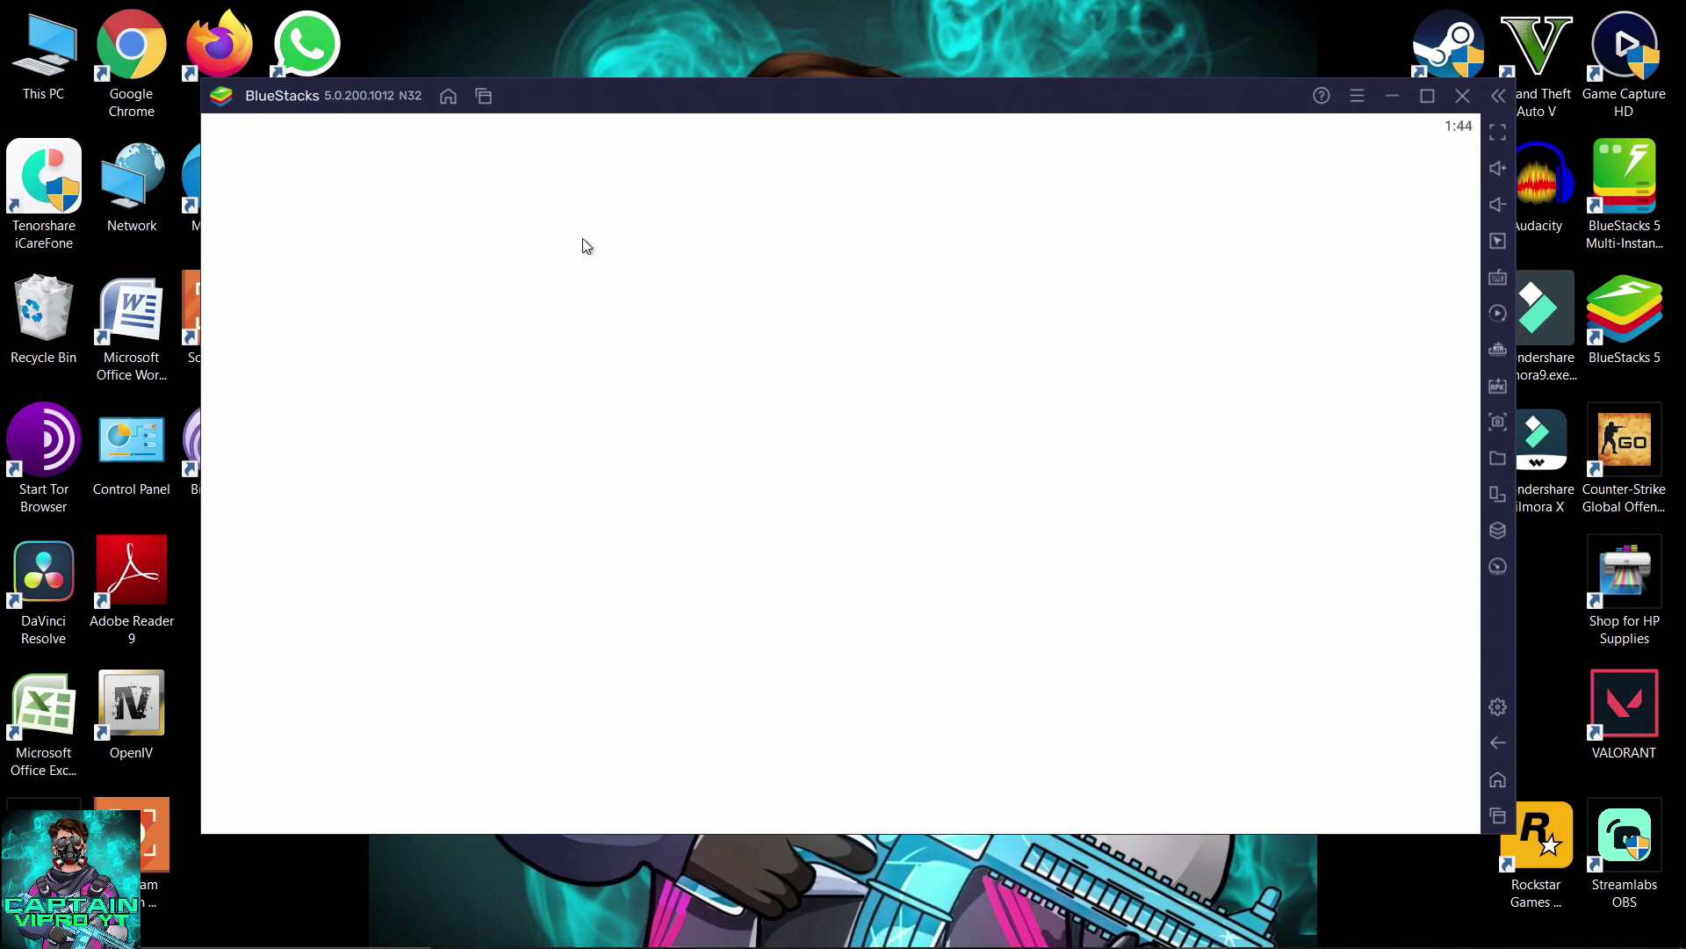
pyautogui.scroll(-2, 736, 543)
pyautogui.scroll(2, 746, 328)
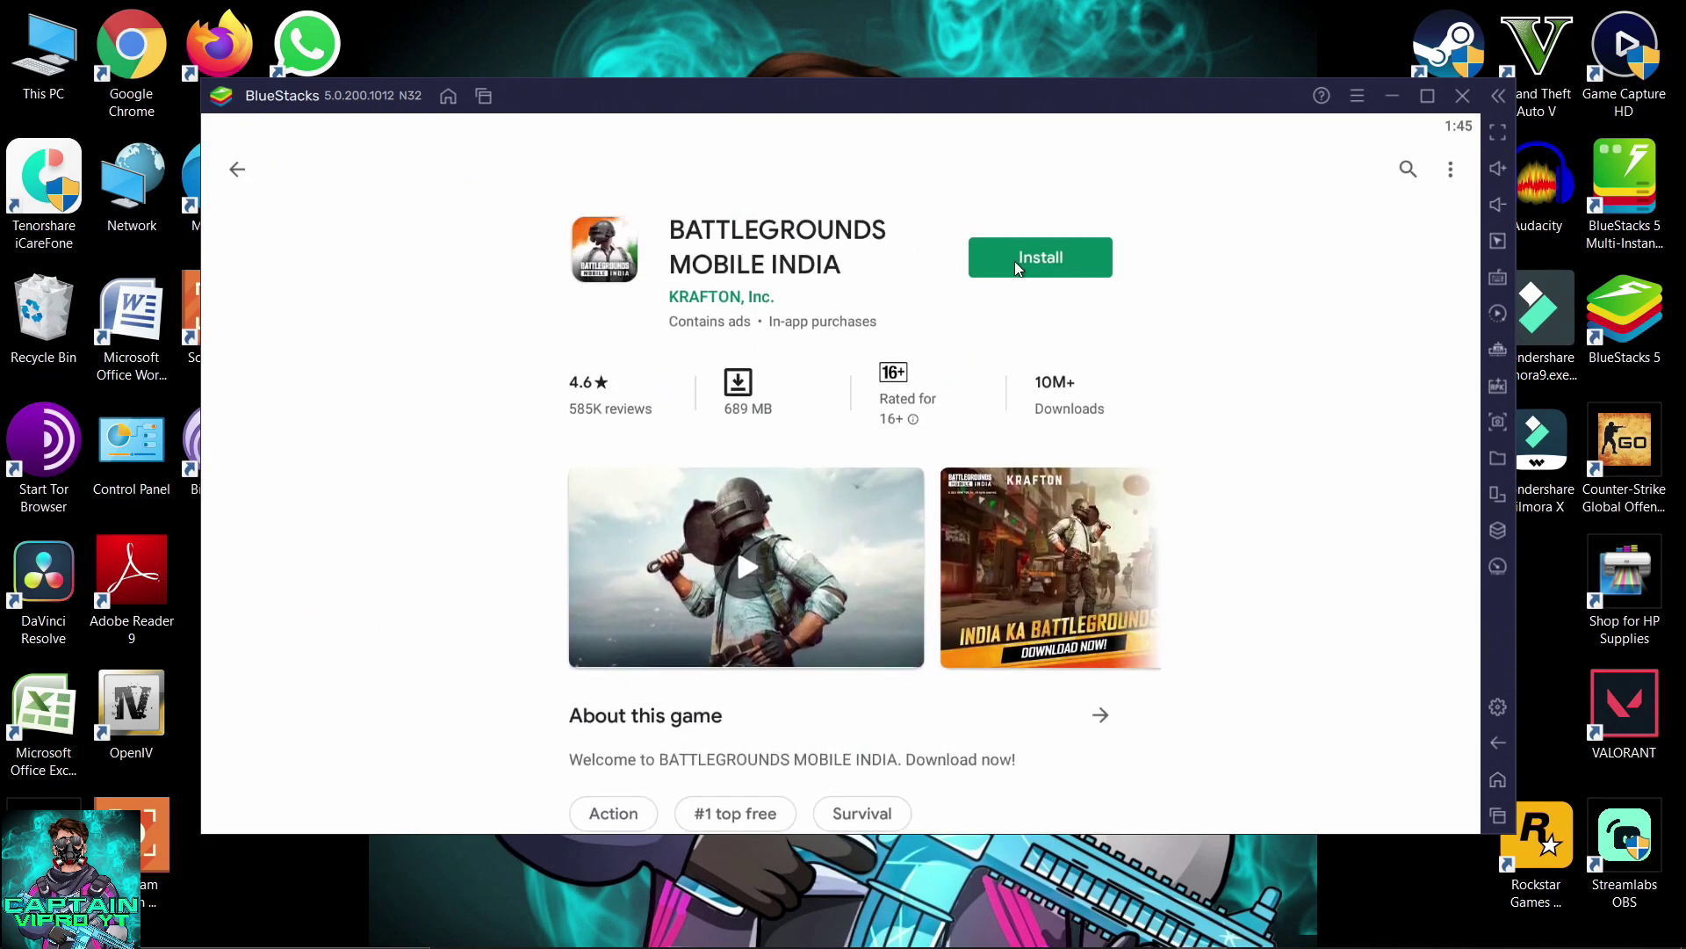
pyautogui.click(1024, 255)
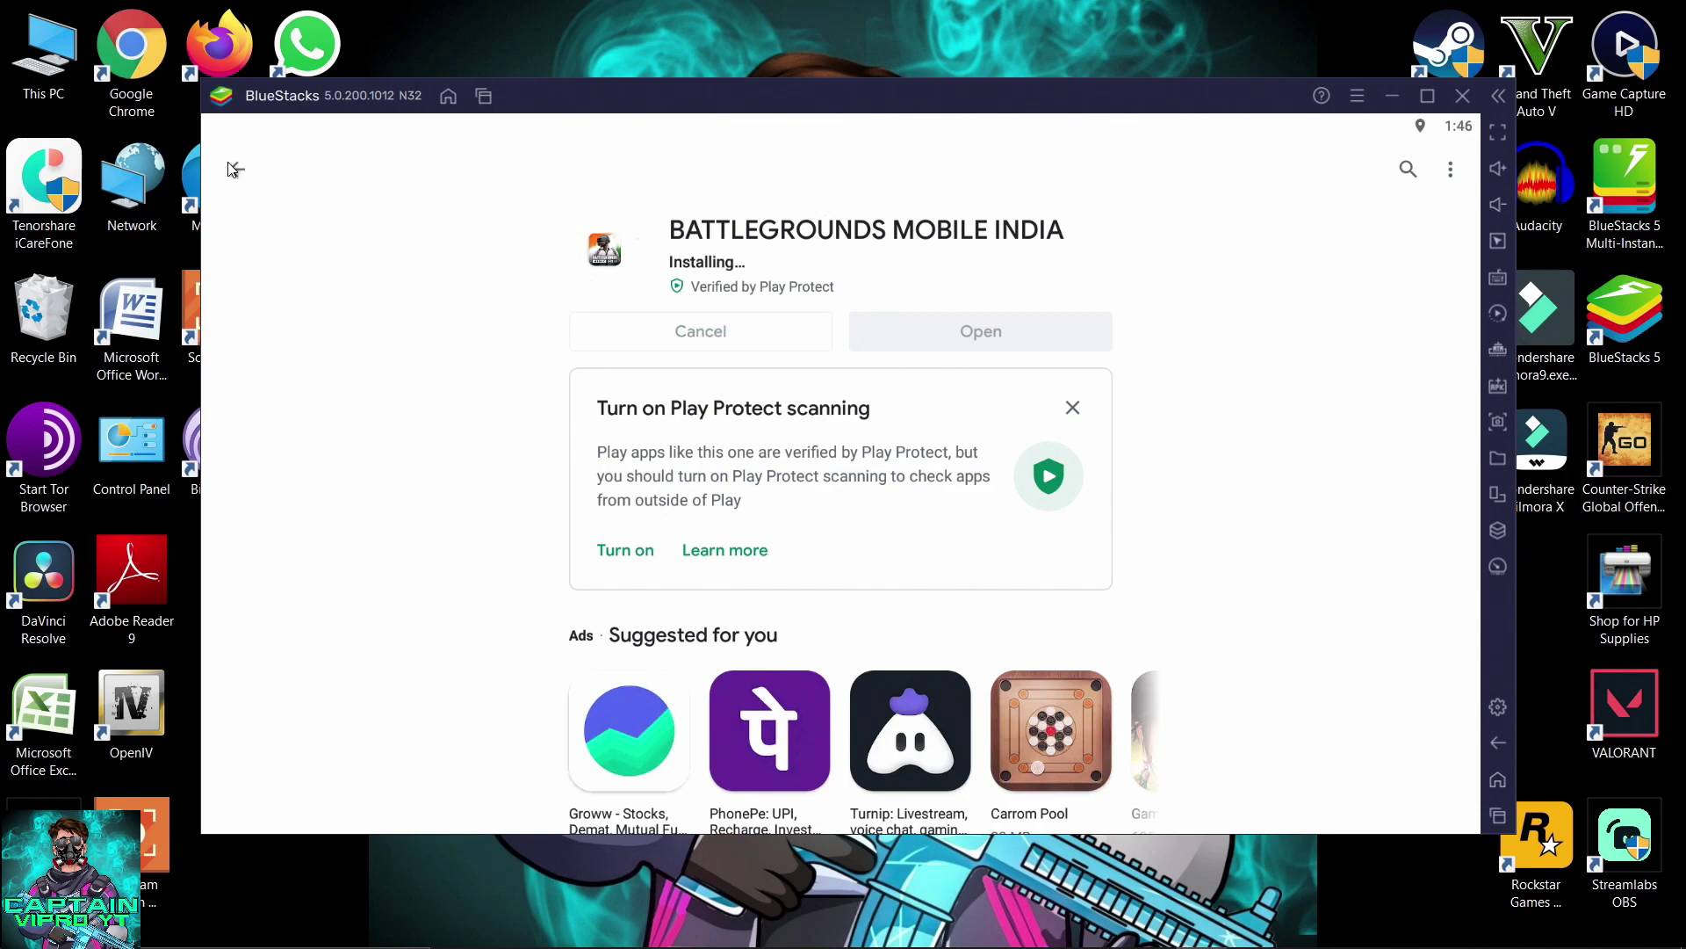
# Search the Play Store for "bagt" and install Battlegrounds Advanced Graphics Tool [NO BAN].
pyautogui.click(237, 169)
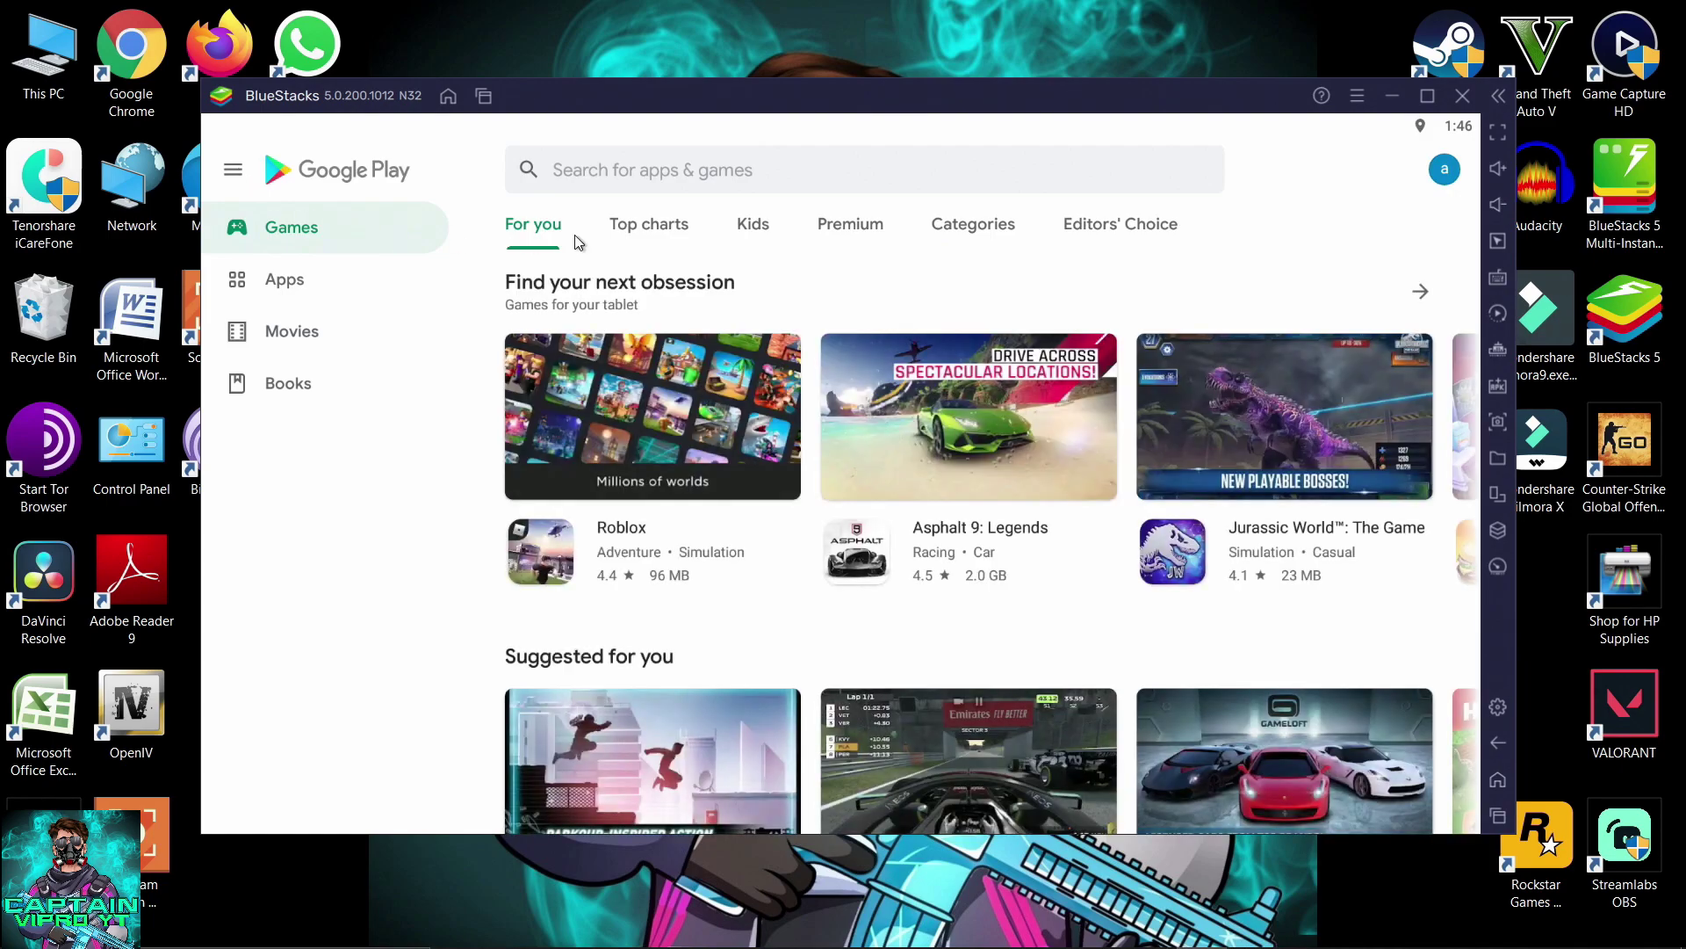
pyautogui.click(719, 167)
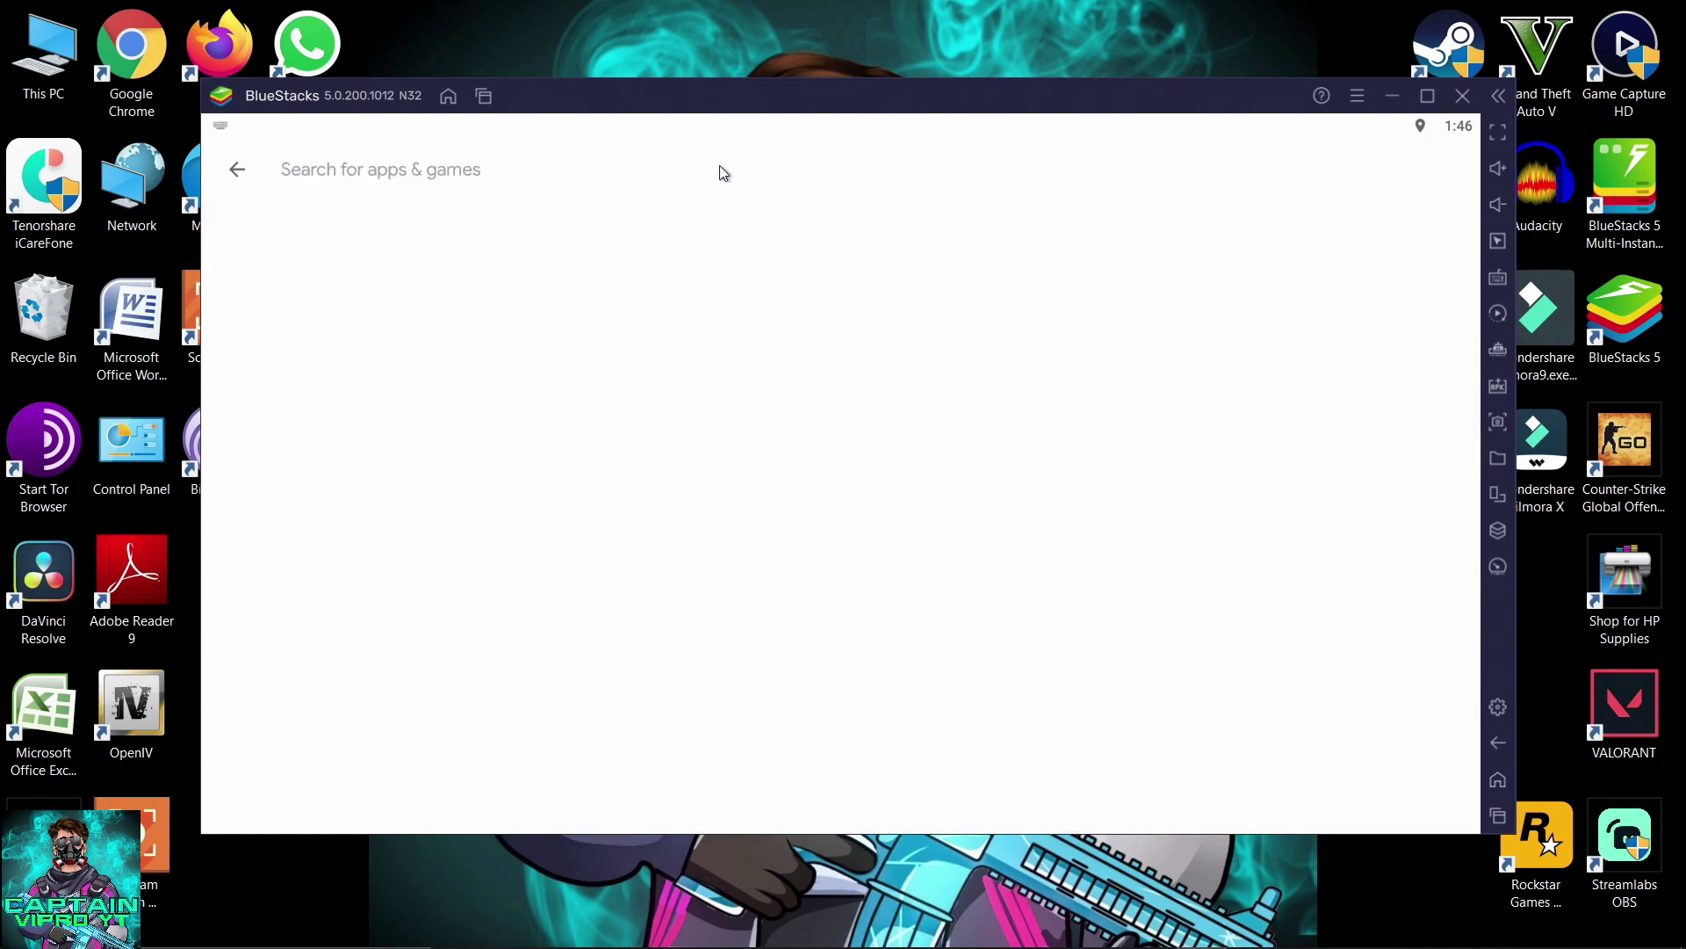
pyautogui.write('bagt')
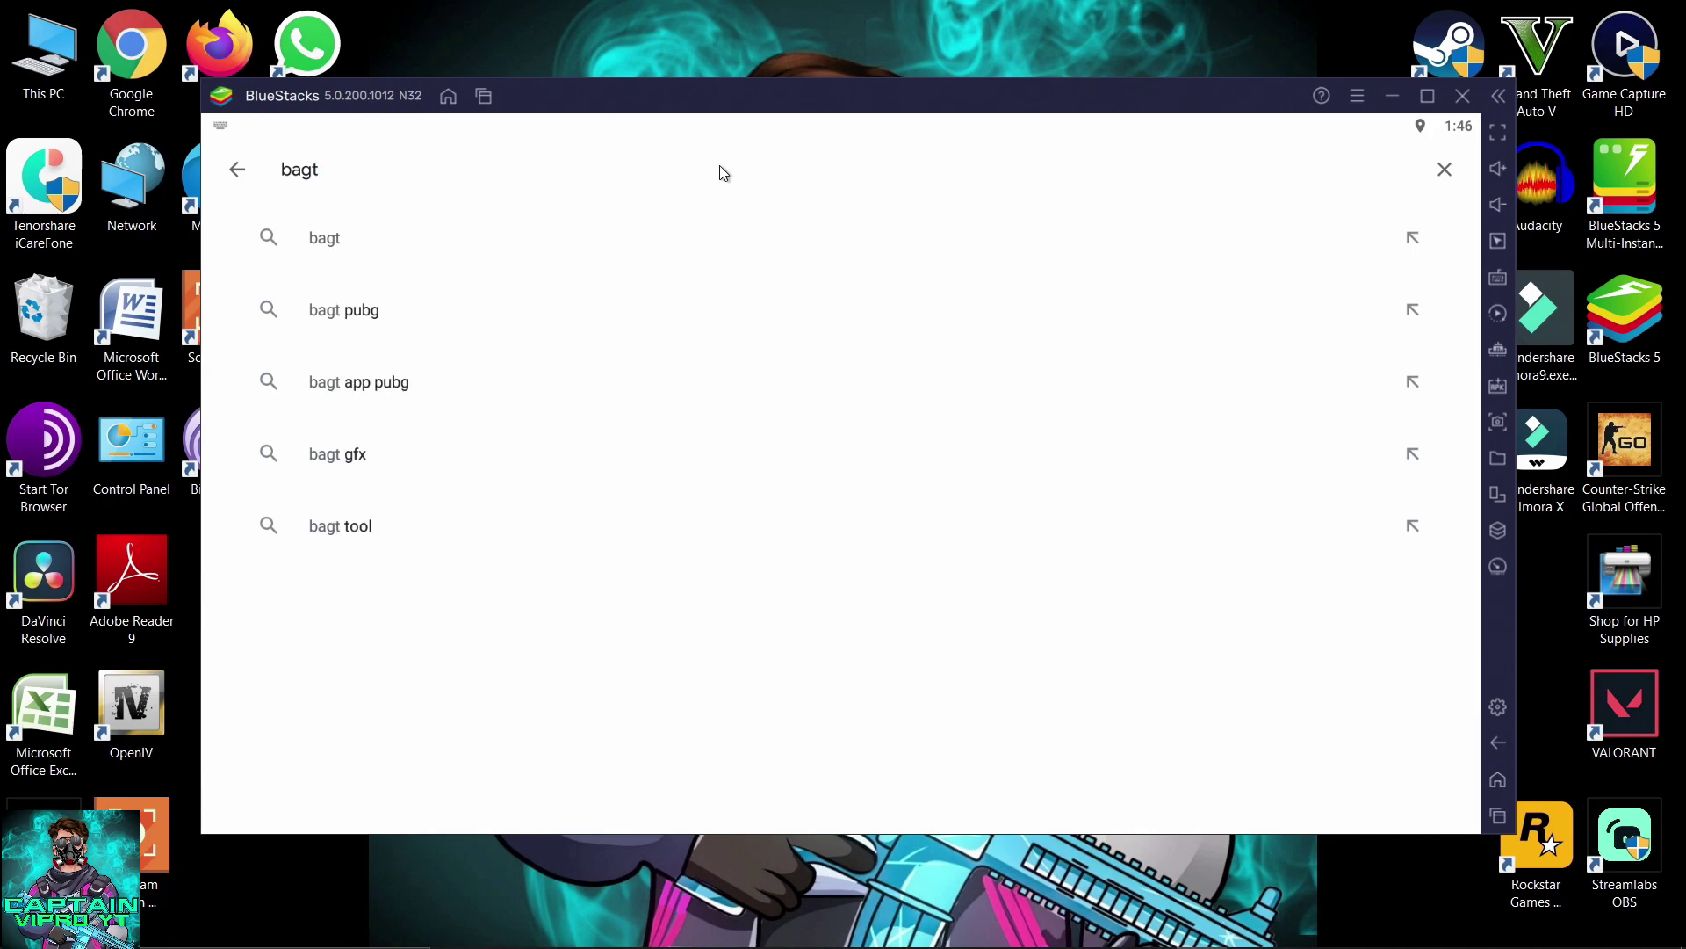
pyautogui.press('Return')
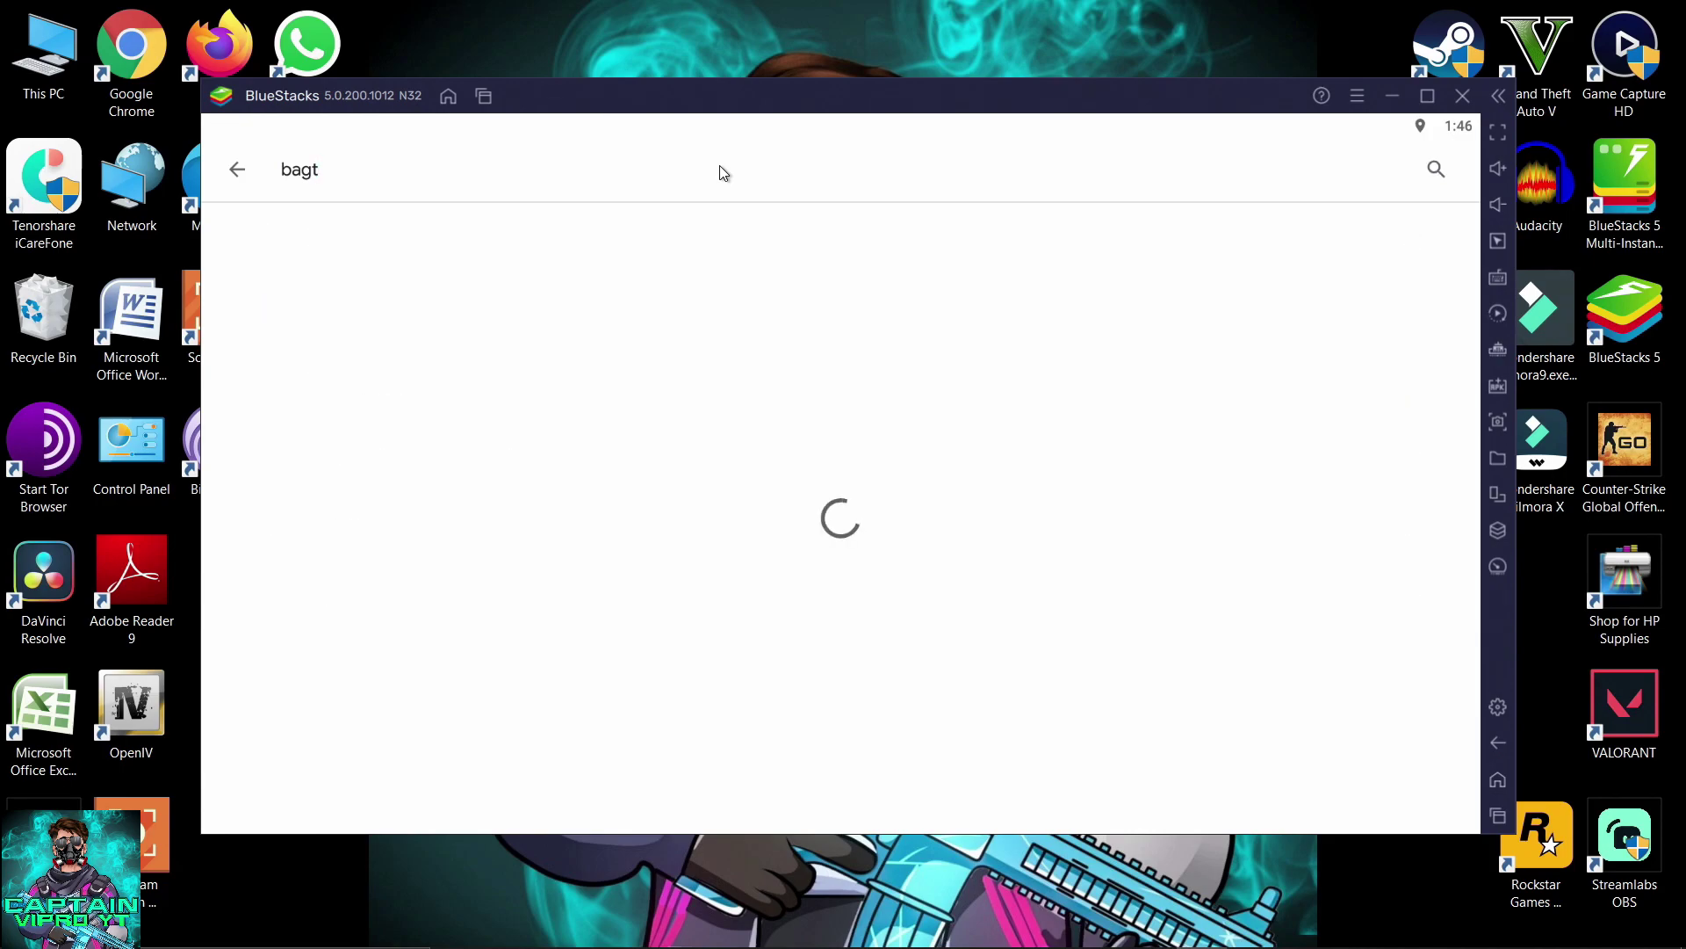
pyautogui.click(1333, 264)
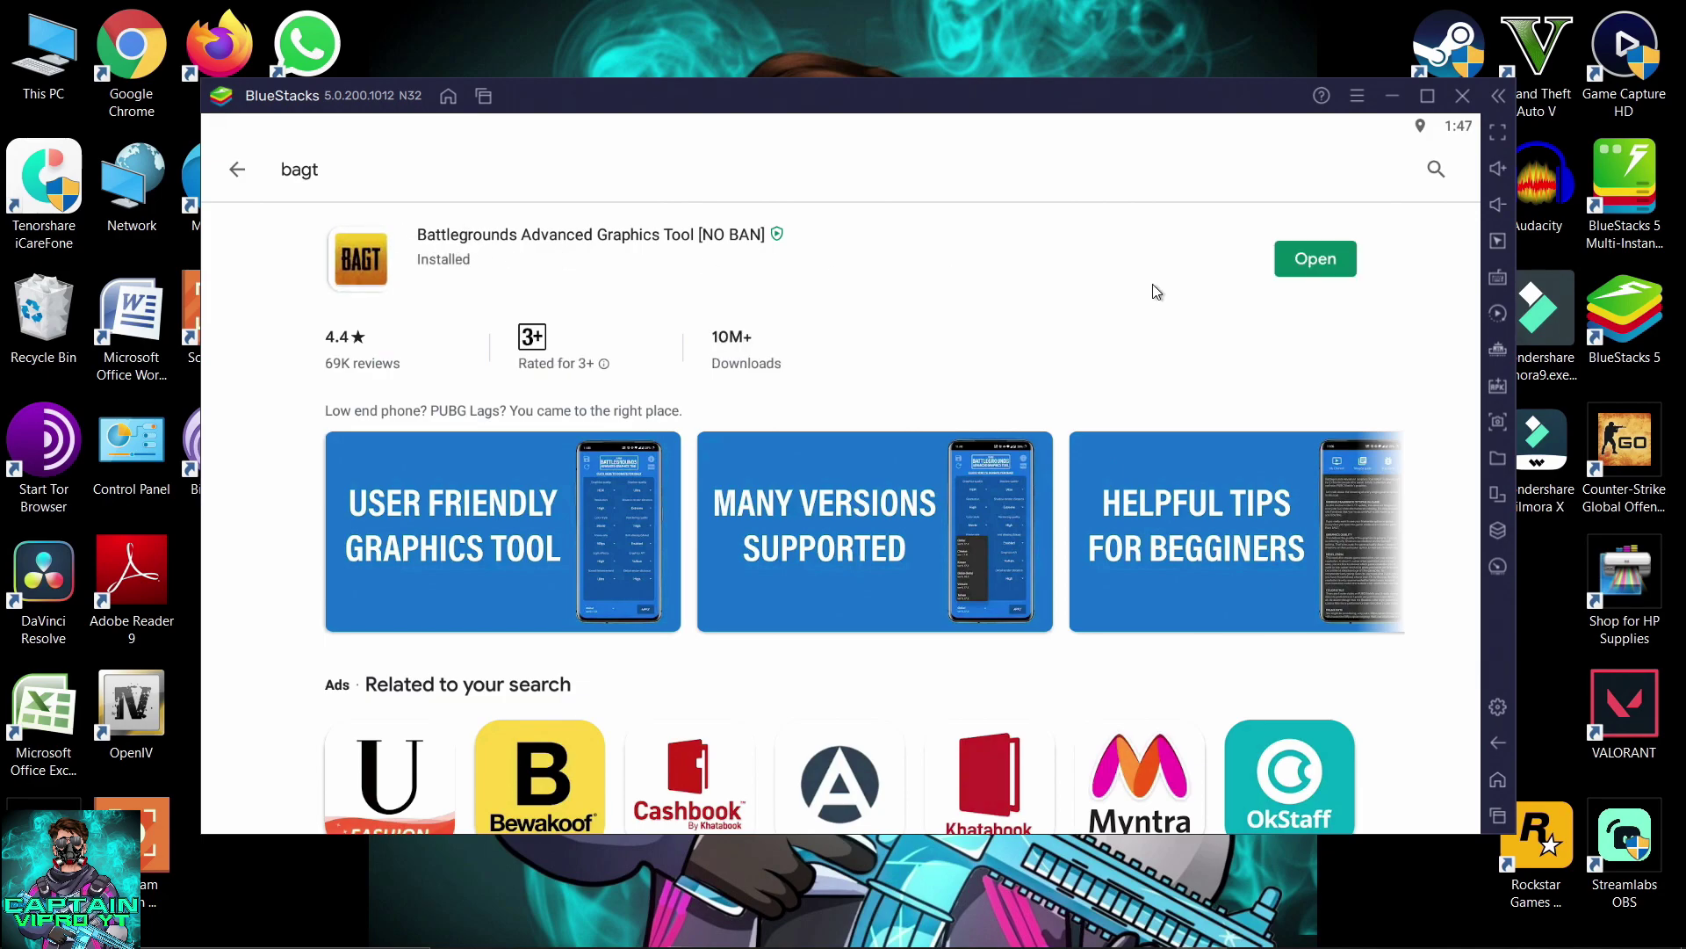
# Open Battlegrounds Advanced Graphics Tool and set the graphics quality to Smooth and the resolution to Ultra (Tablets).
pyautogui.click(1315, 260)
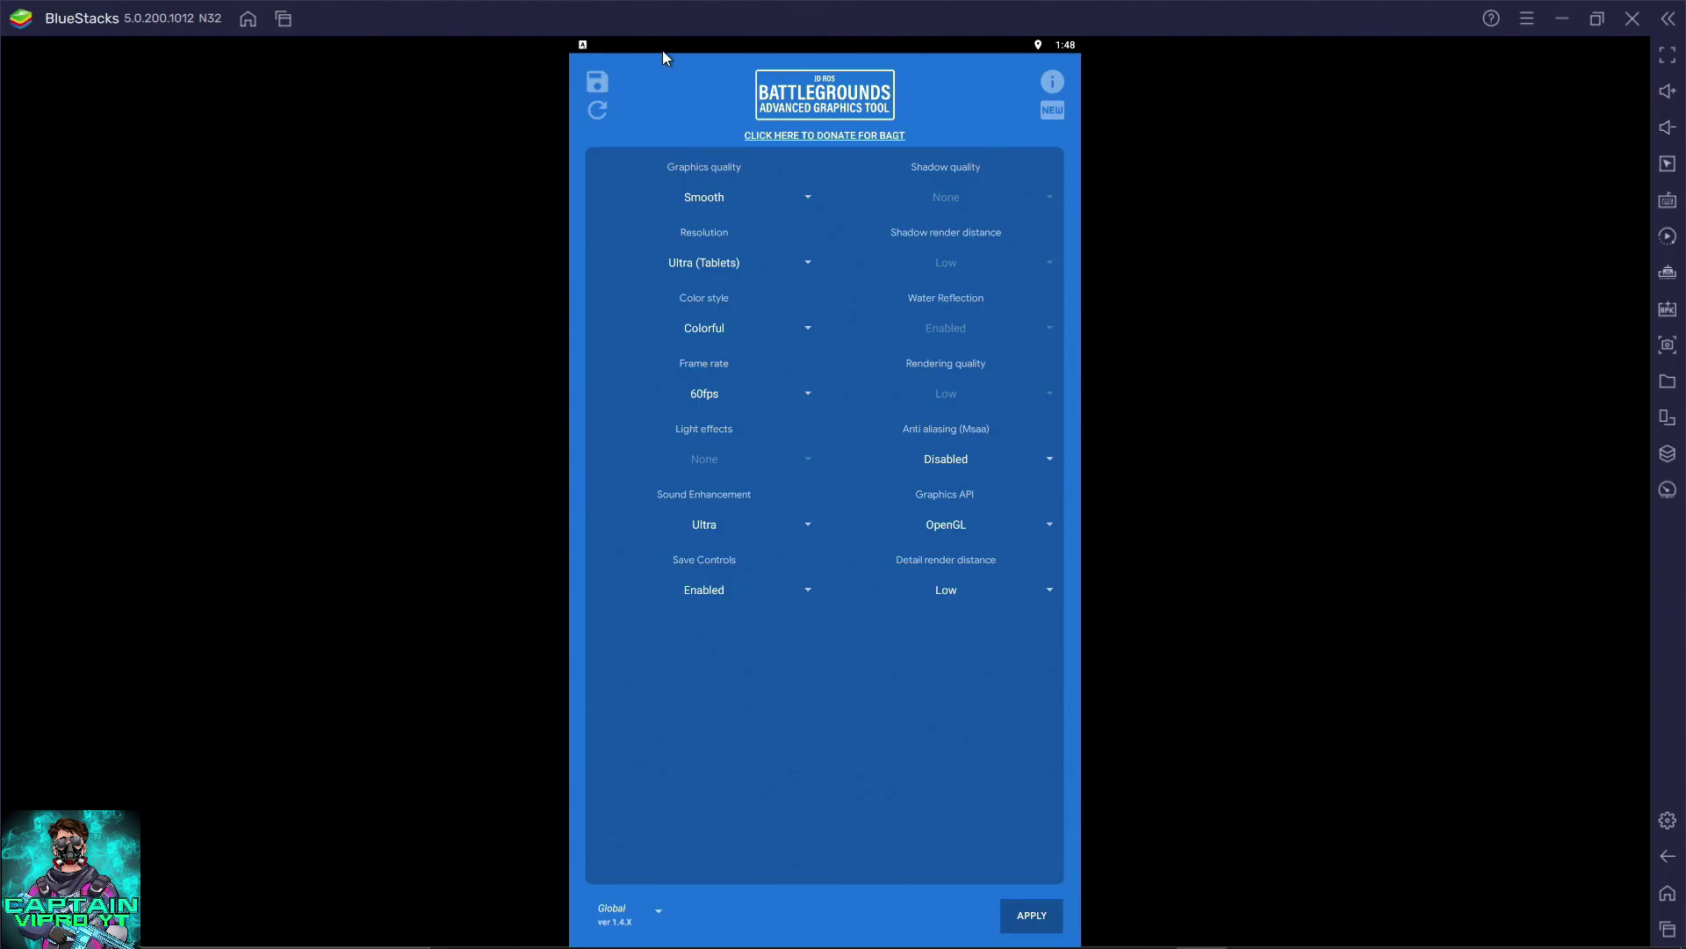
pyautogui.click(722, 195)
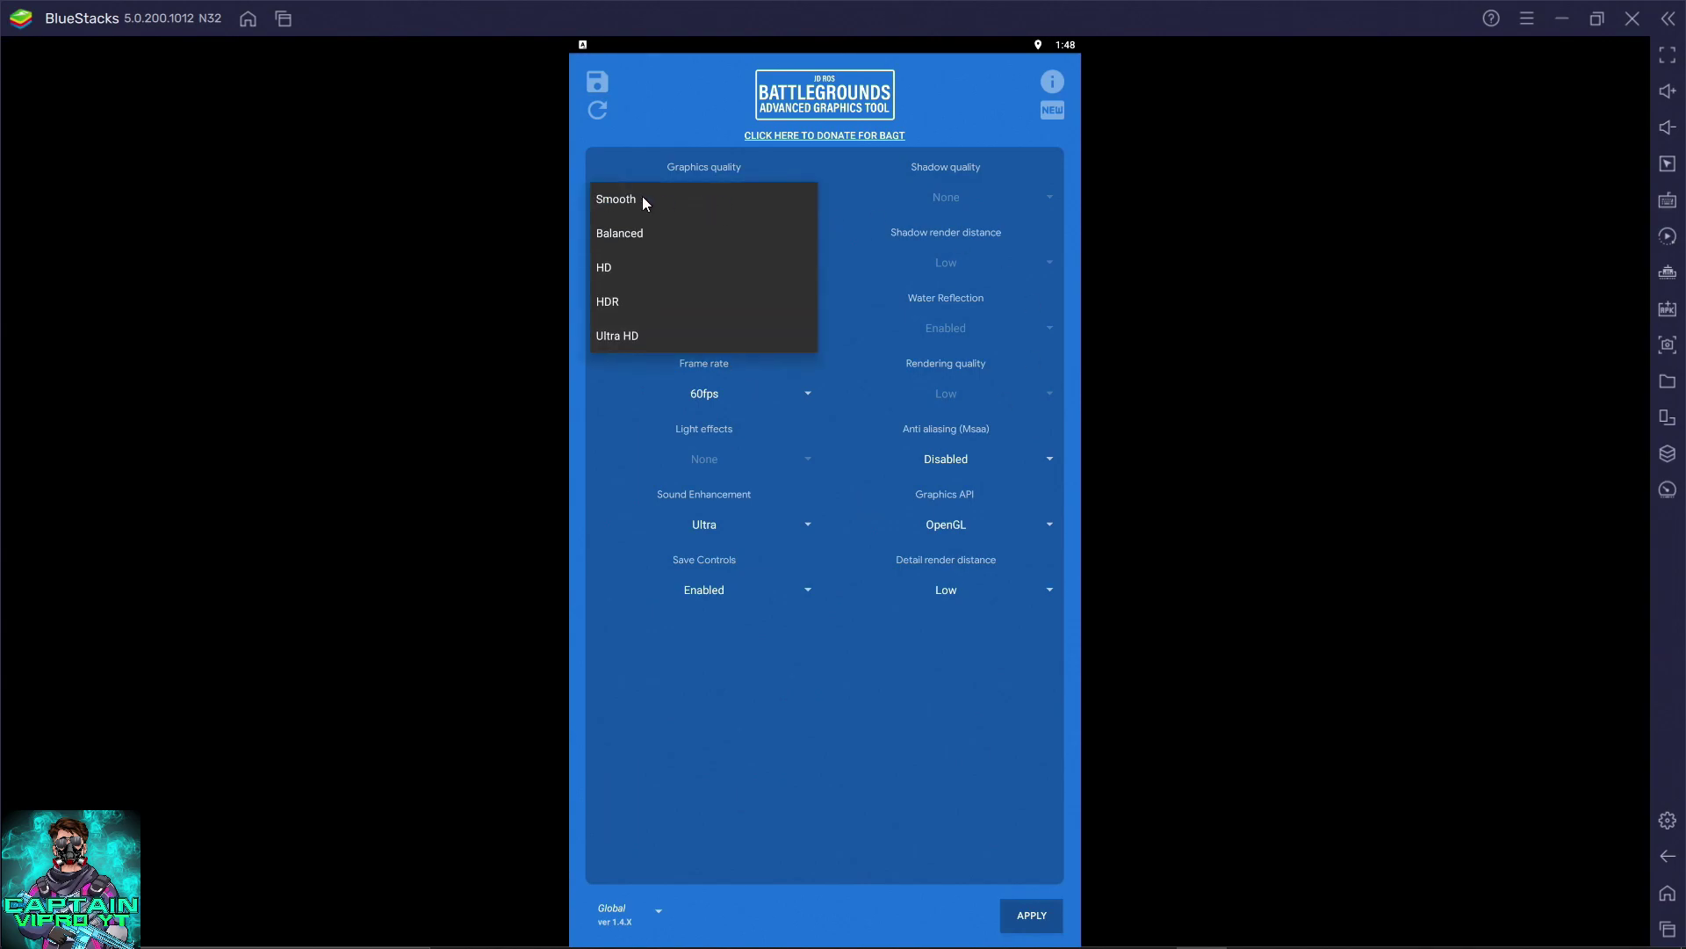
pyautogui.click(646, 197)
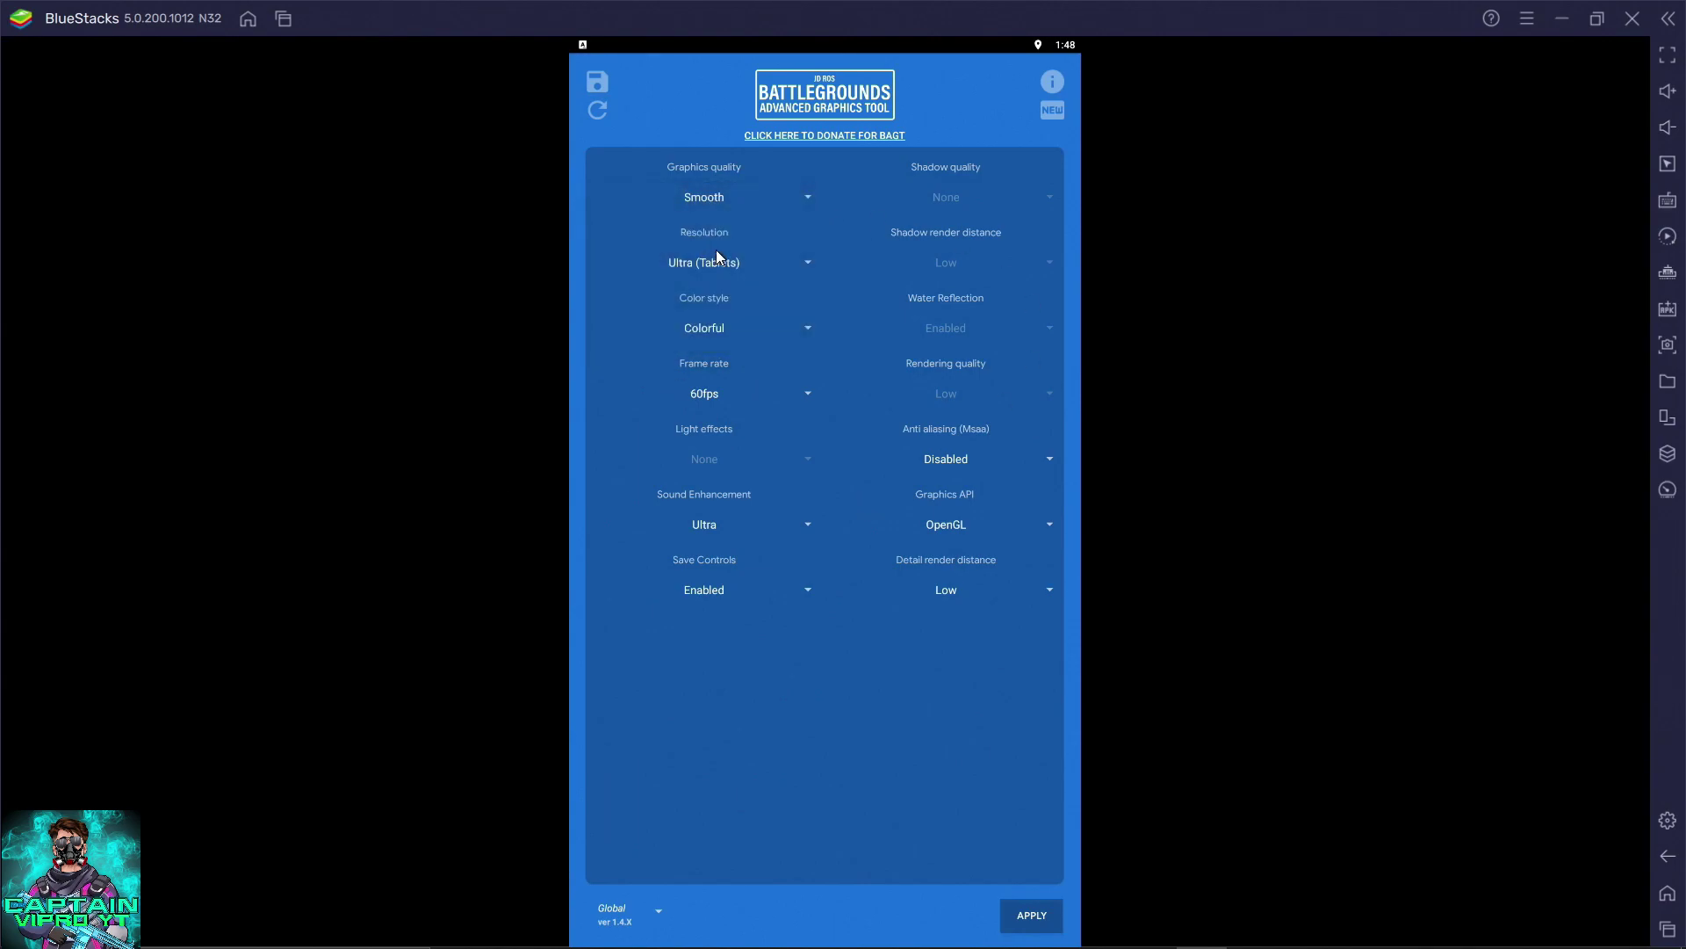
pyautogui.click(703, 260)
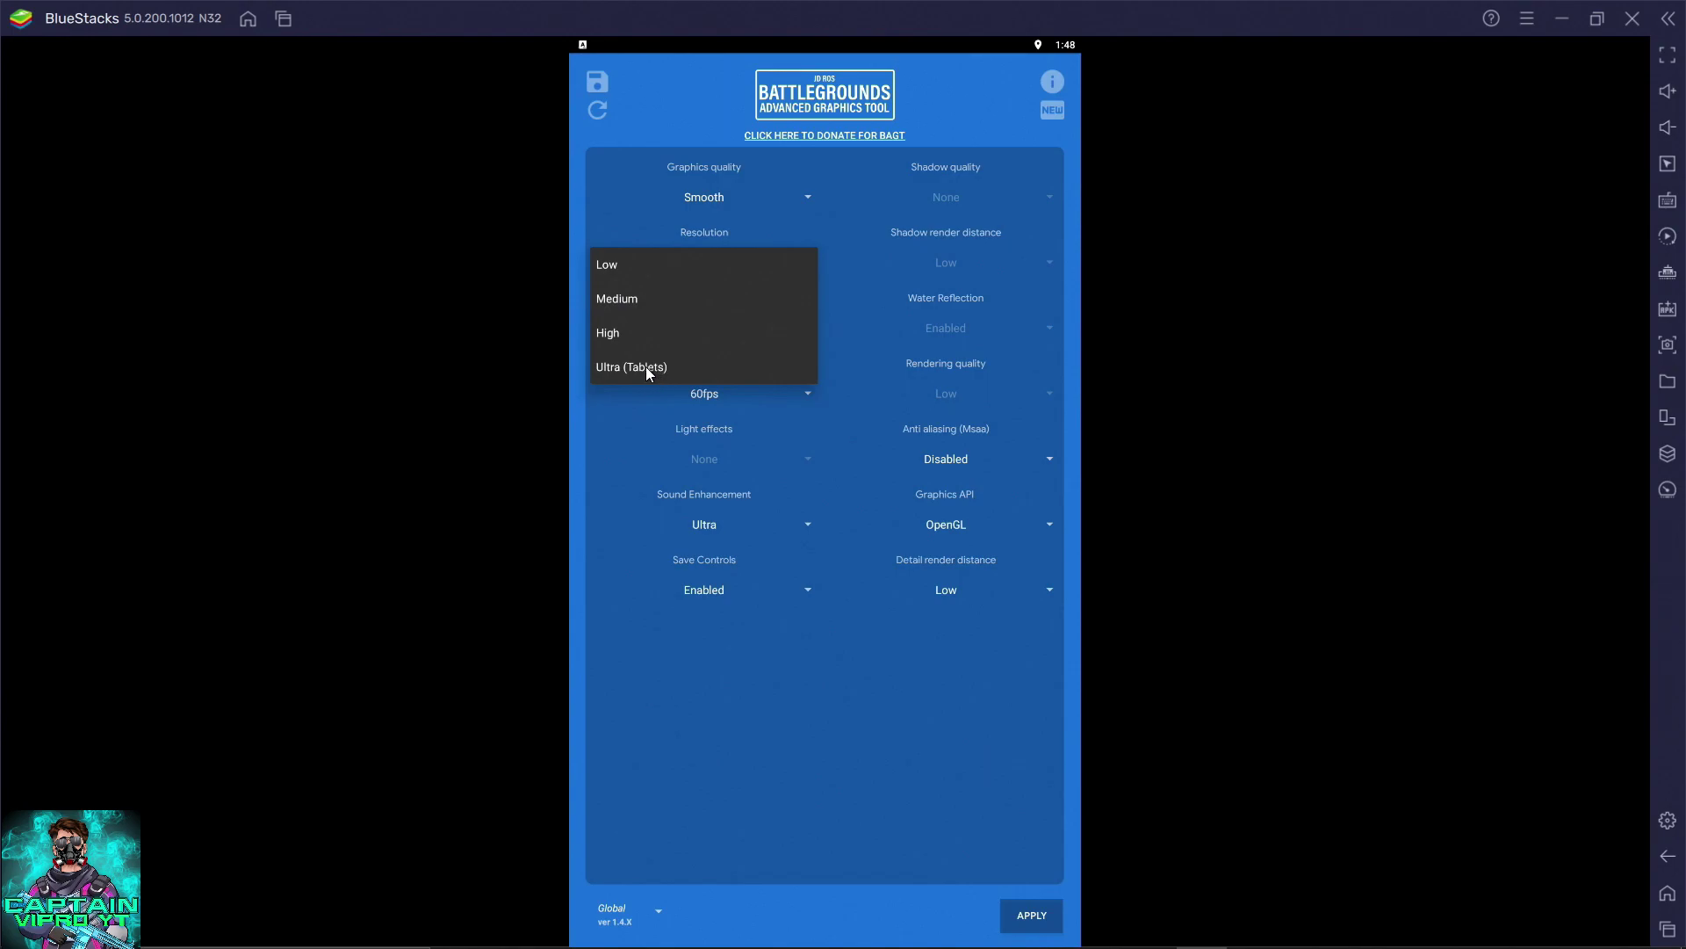
pyautogui.click(662, 364)
# Set the frame rate to 90fps and the color style to Colorful in the graphics tool.
pyautogui.click(719, 391)
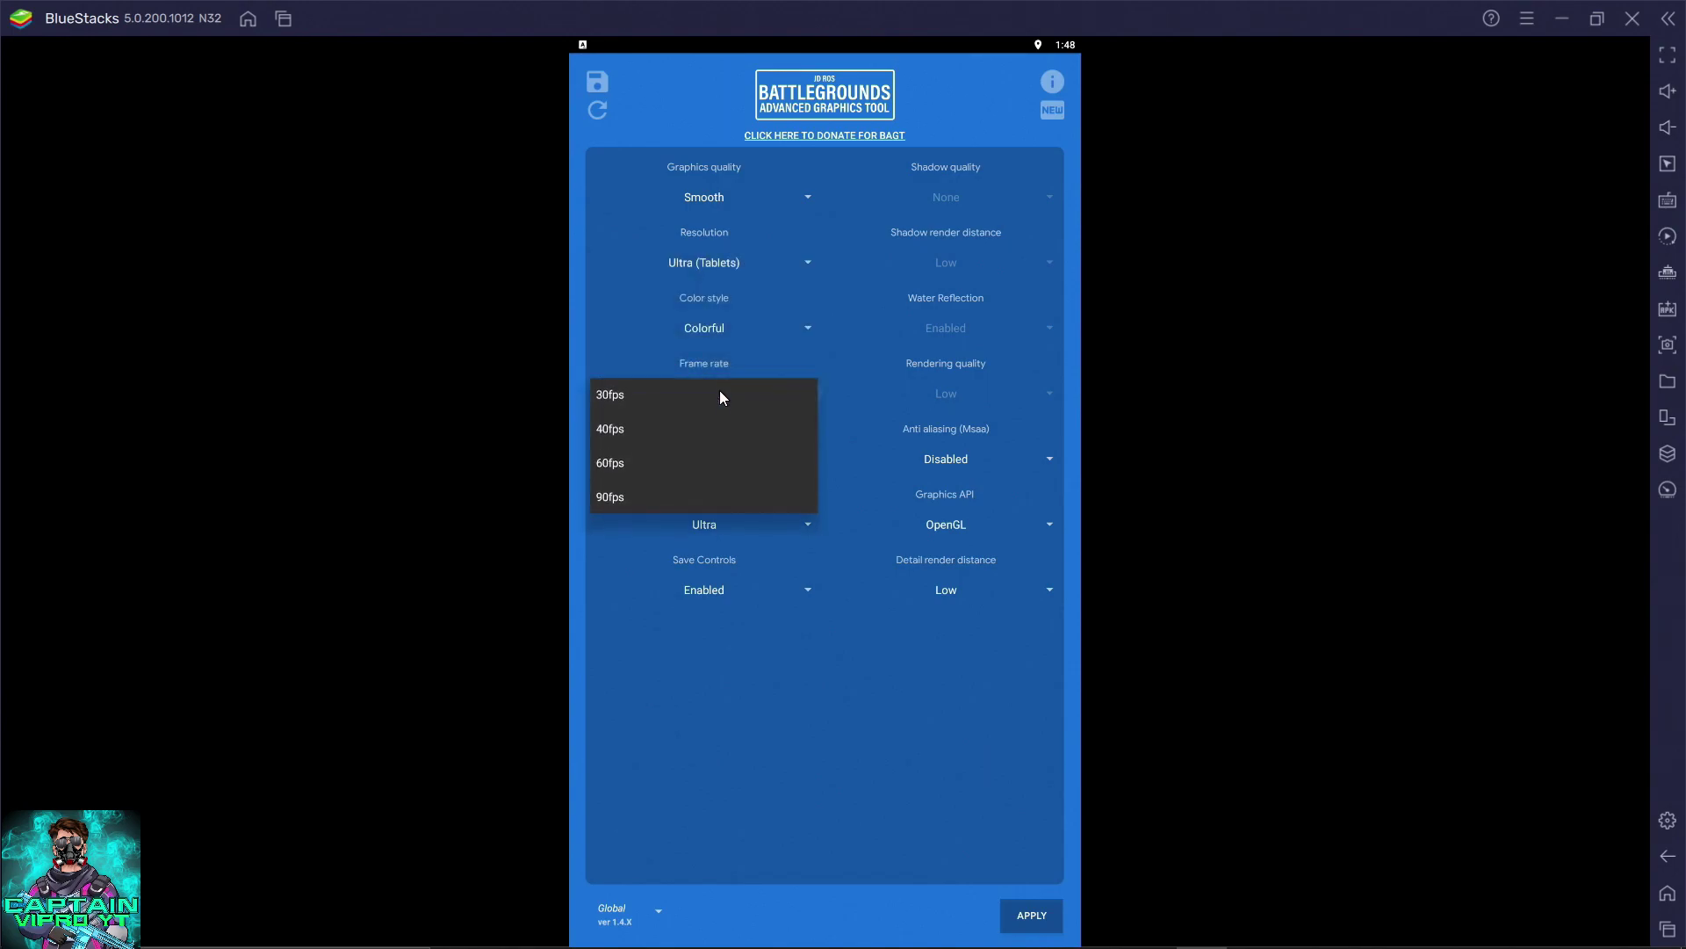
pyautogui.click(664, 503)
pyautogui.click(713, 325)
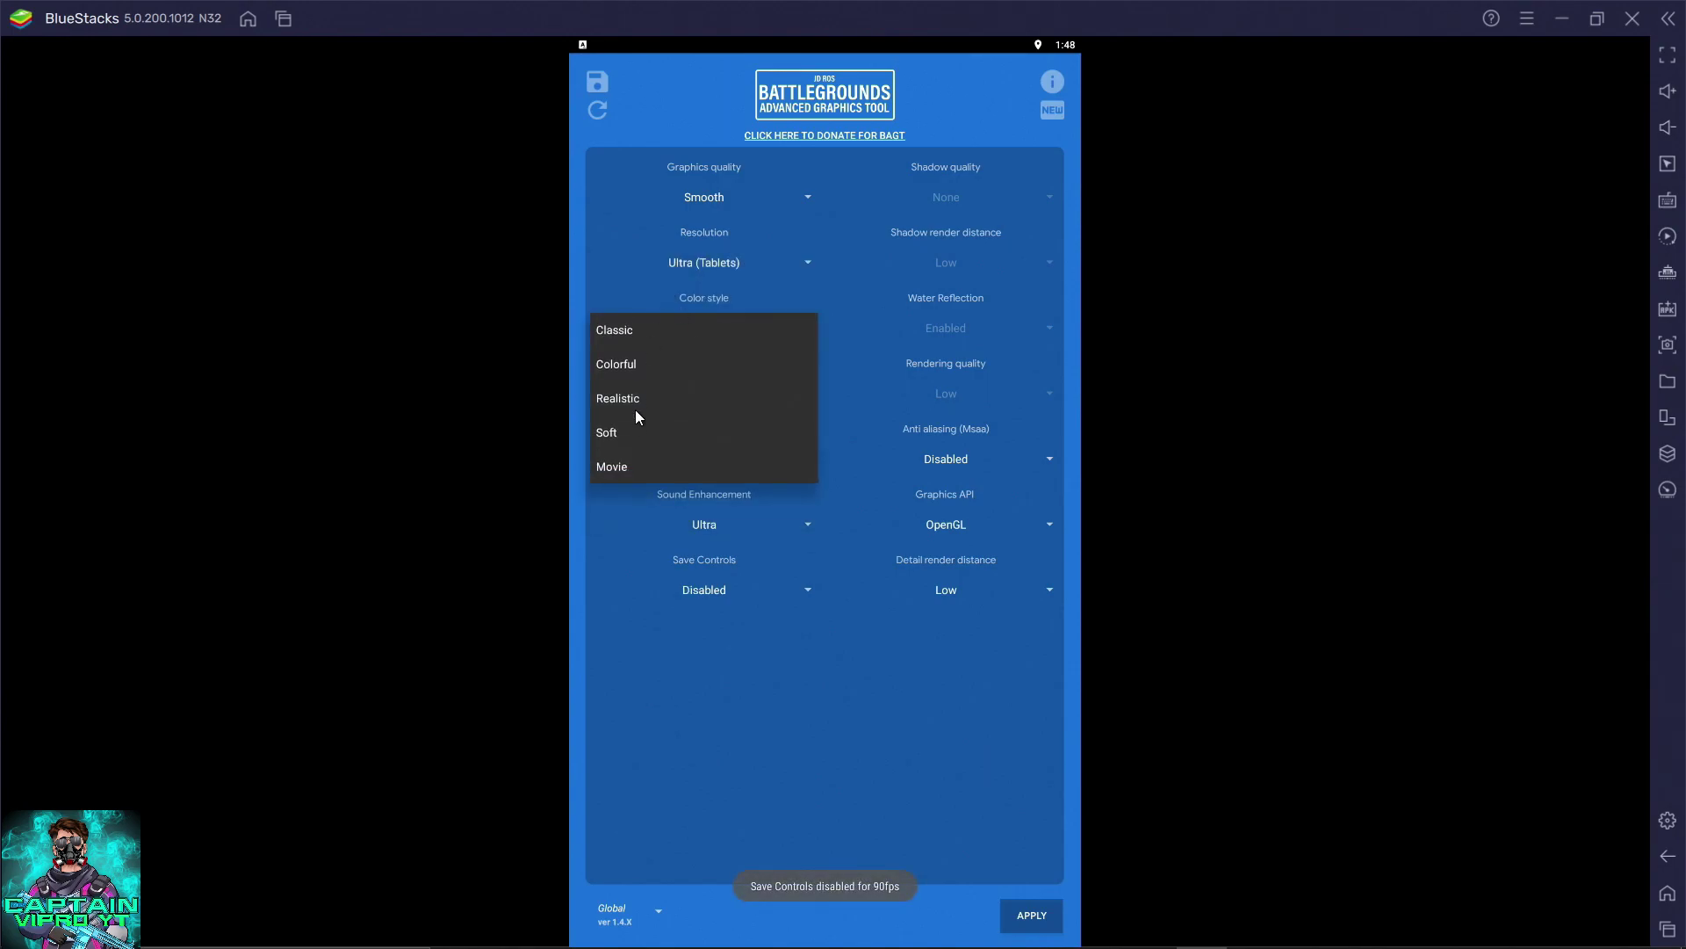
pyautogui.click(643, 363)
pyautogui.click(719, 400)
pyautogui.click(733, 499)
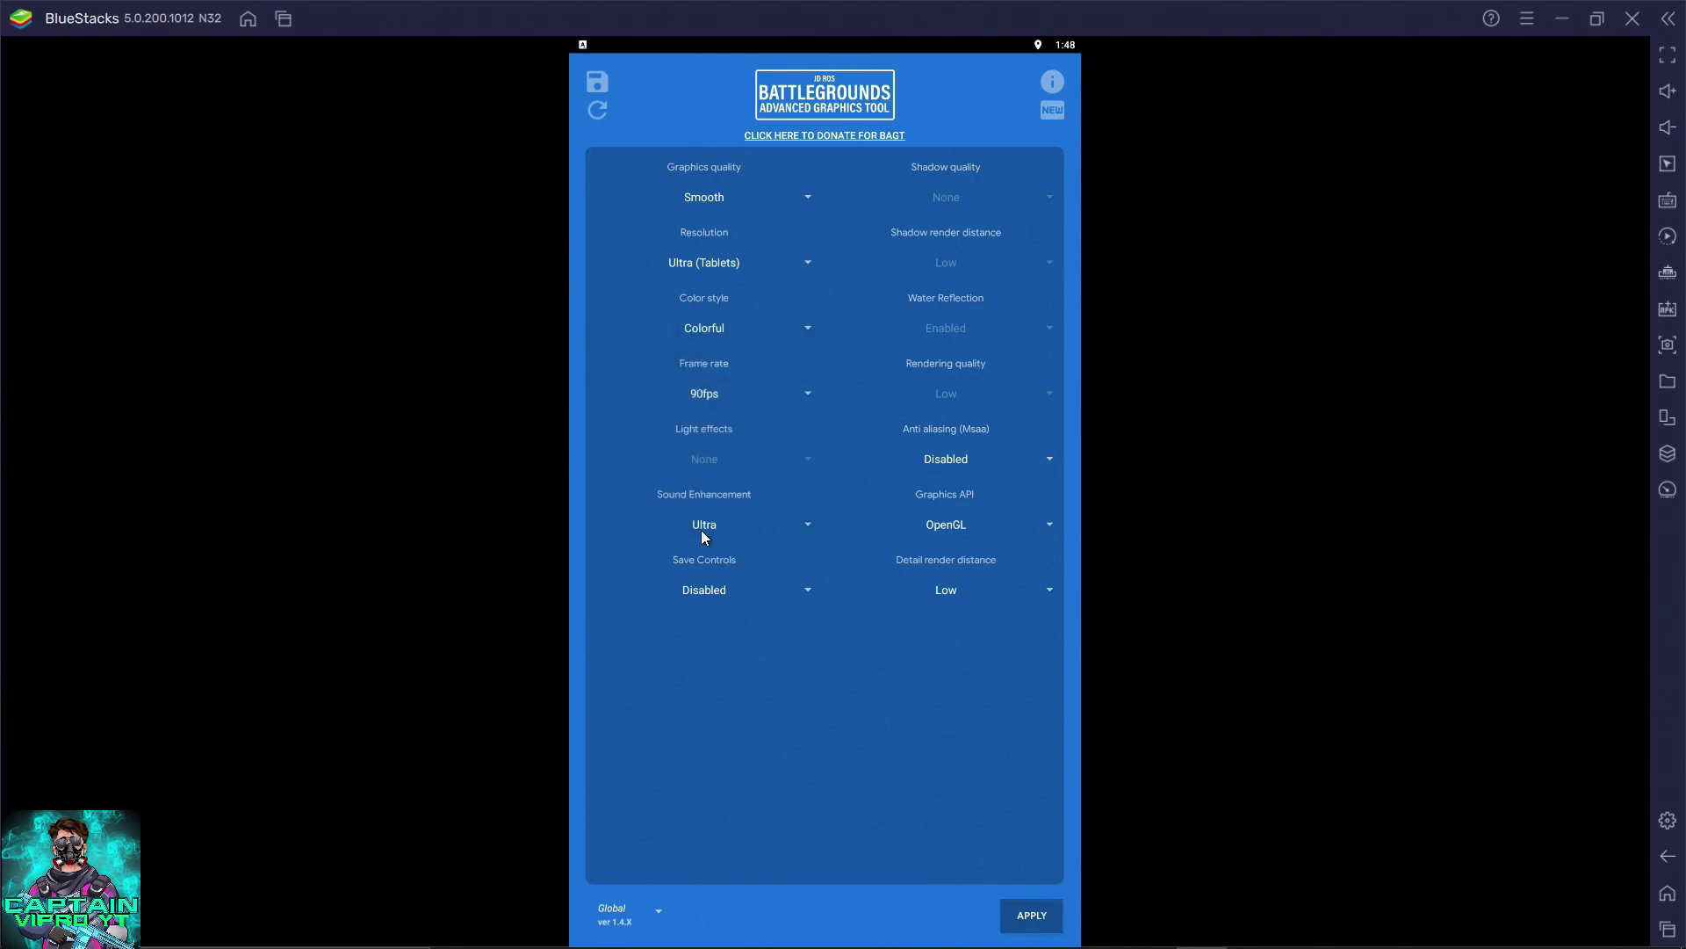
# Set Sound Enhancement to Ultra and Save Controls to Enabled, and apply the graphics tool settings.
pyautogui.click(701, 527)
pyautogui.click(646, 597)
pyautogui.click(715, 582)
pyautogui.click(680, 589)
pyautogui.click(1041, 916)
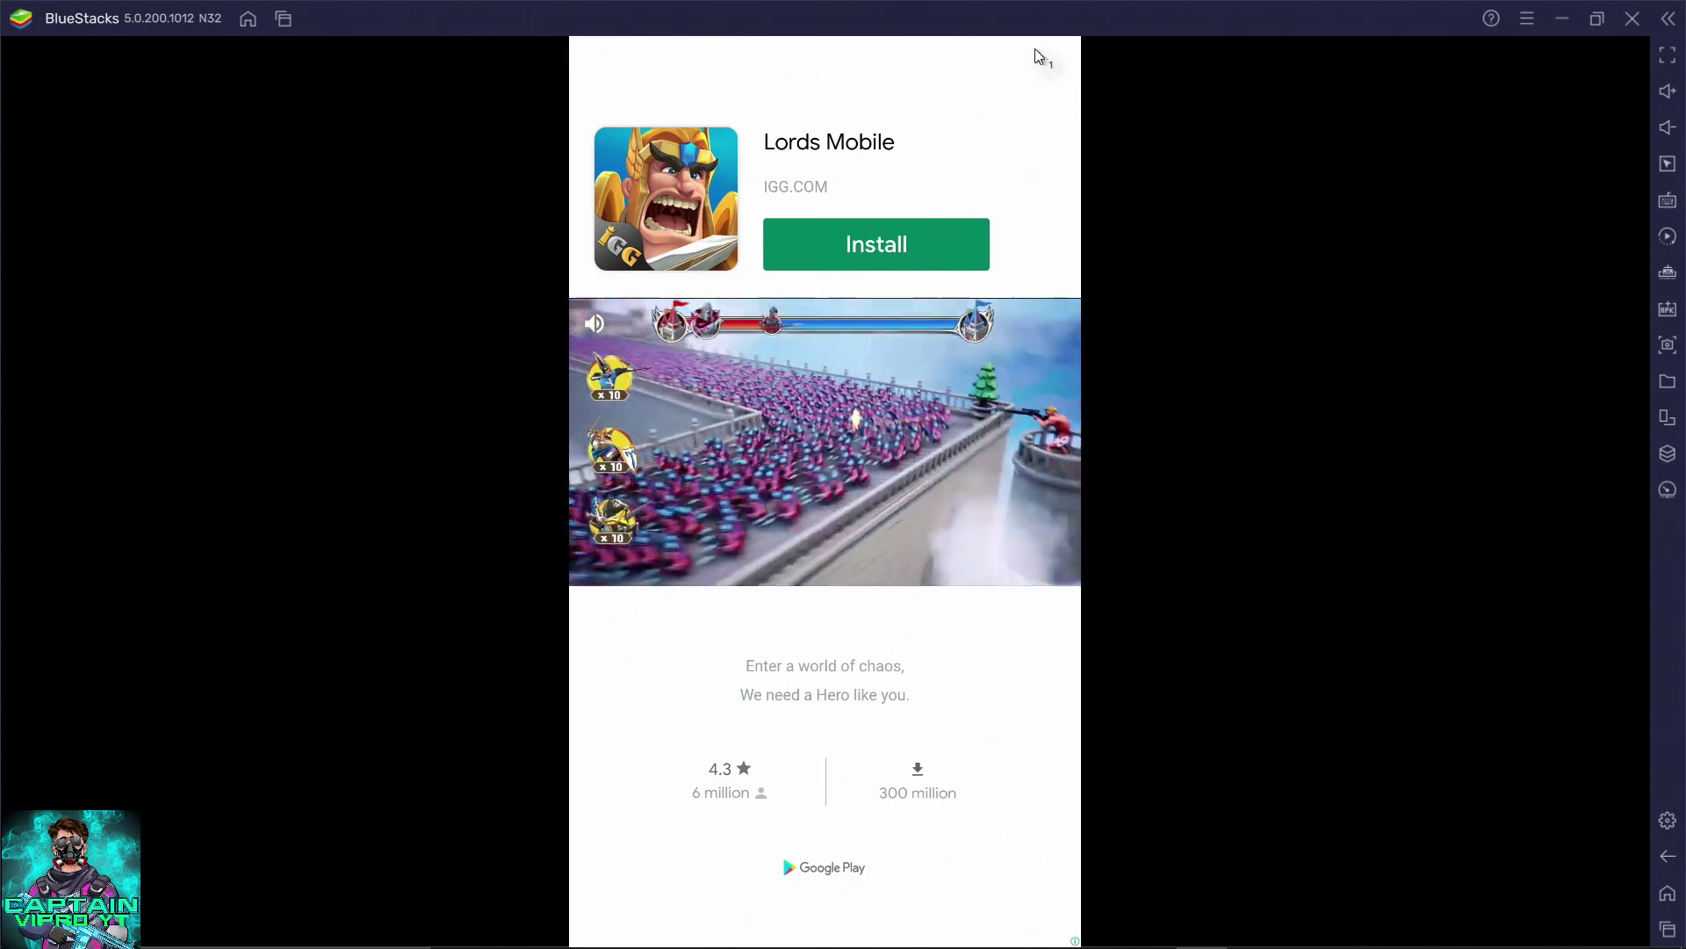
pyautogui.click(1051, 69)
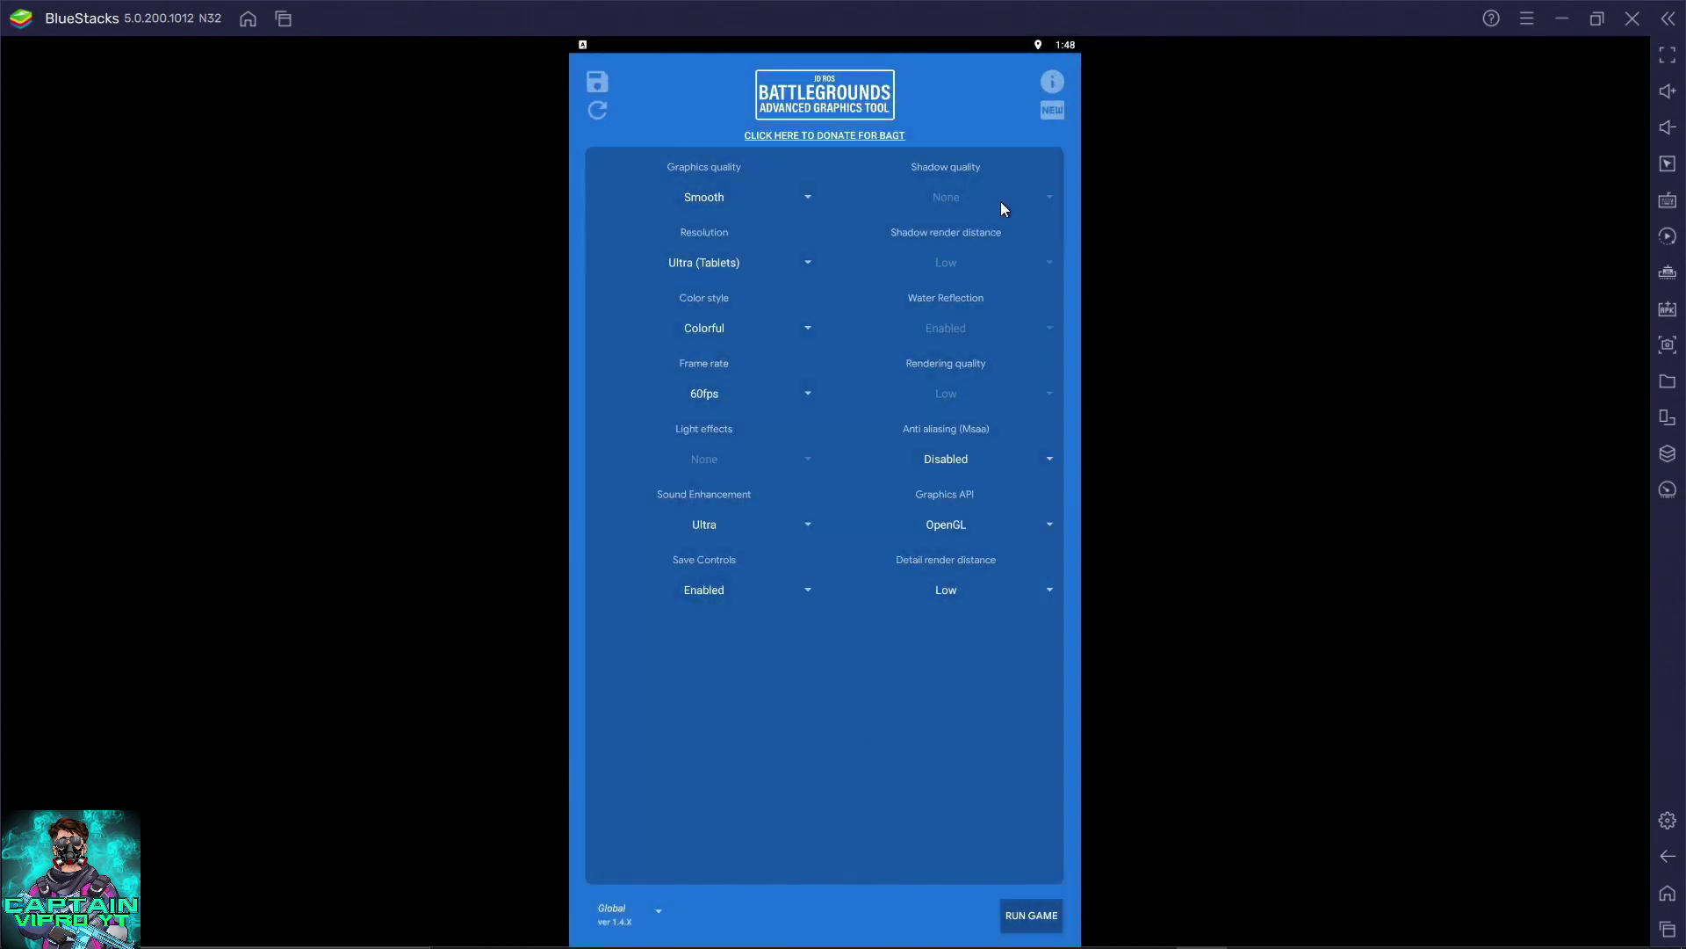
# Run the game from the graphics tool, and return to the emulator's home screen.
pyautogui.click(1039, 919)
pyautogui.click(1673, 861)
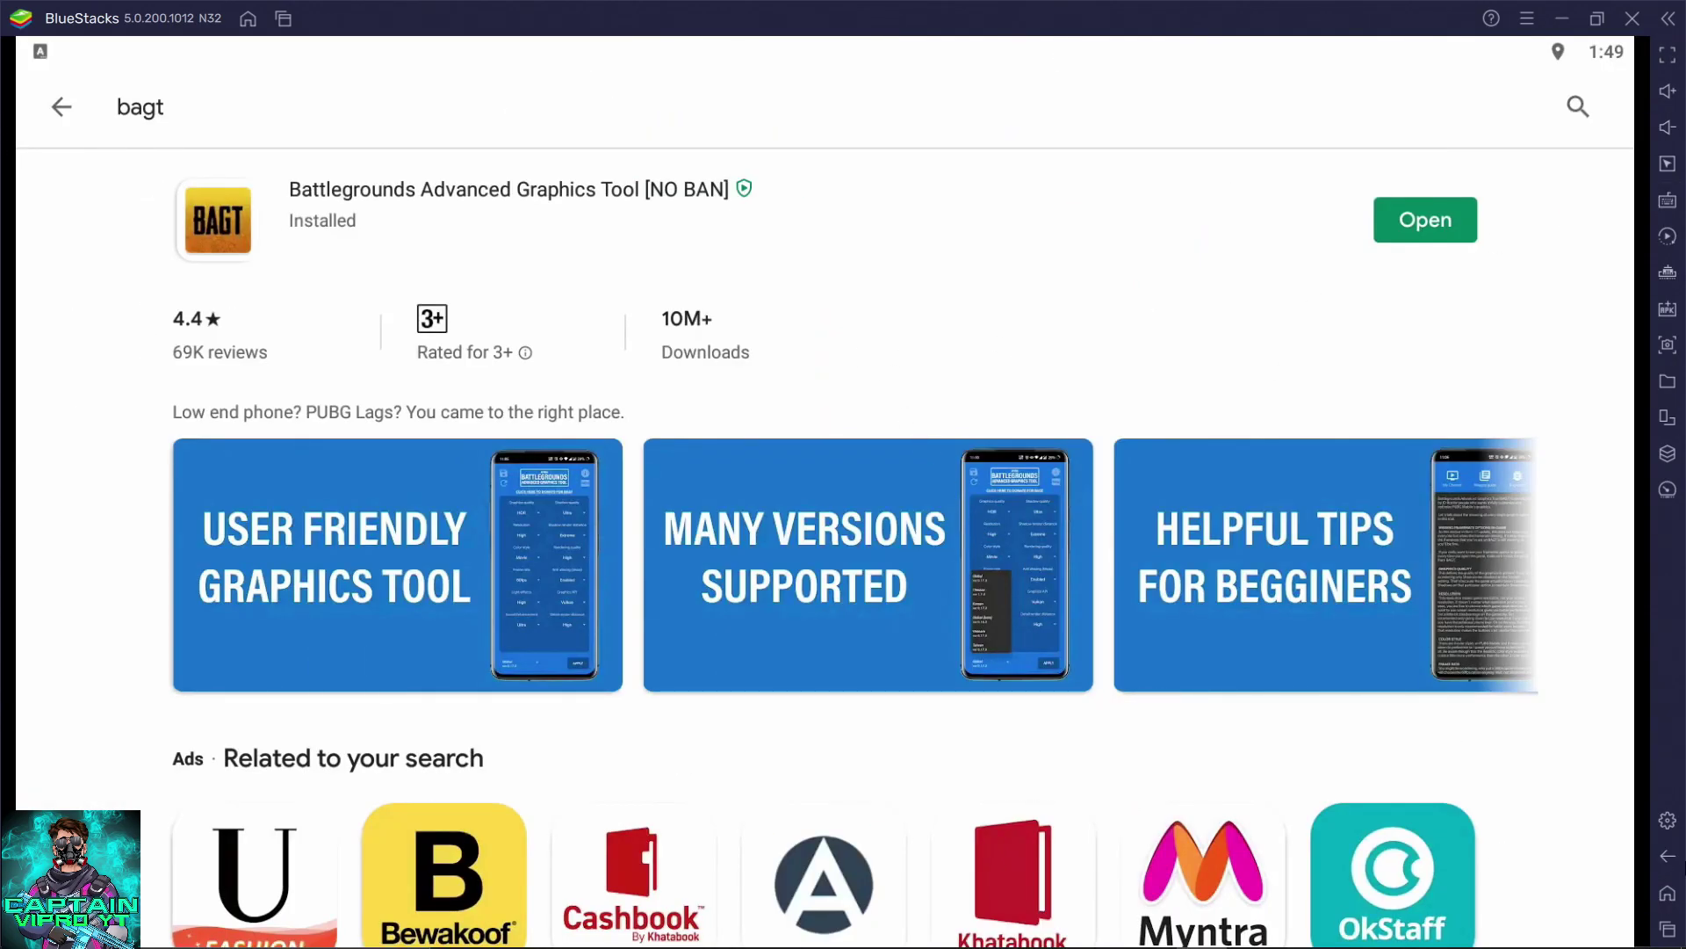
pyautogui.click(1668, 893)
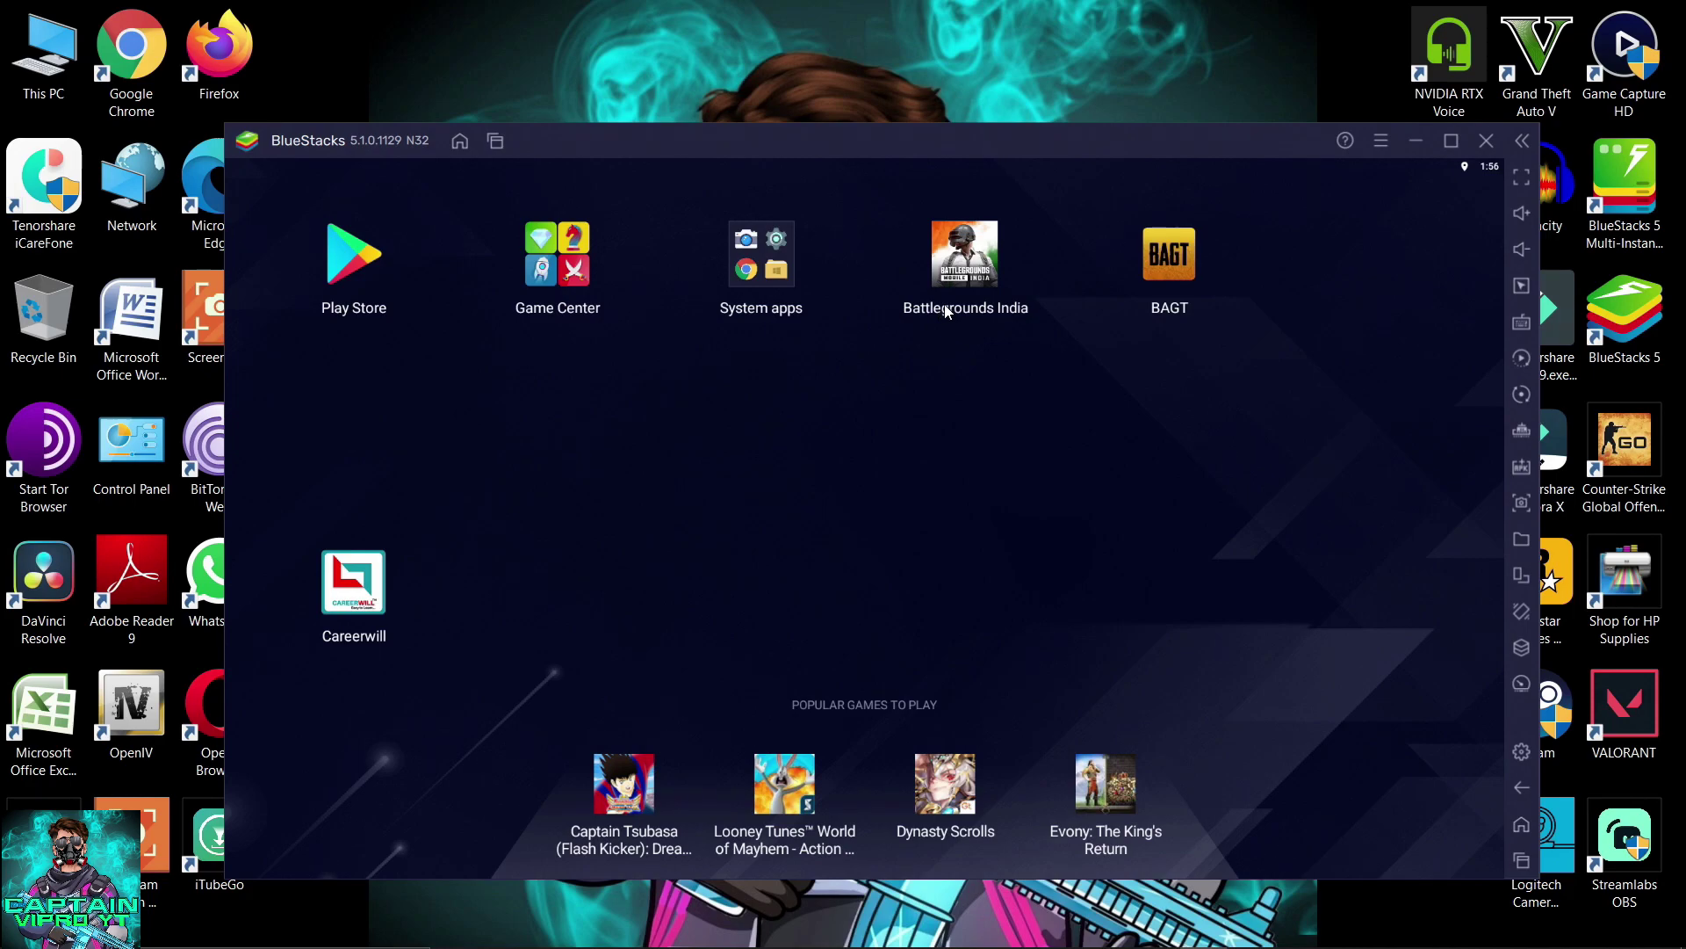
# Launch Battlegrounds India, accepting the recommended graphics settings with a restart, and maximize the emulator window.
pyautogui.click(954, 299)
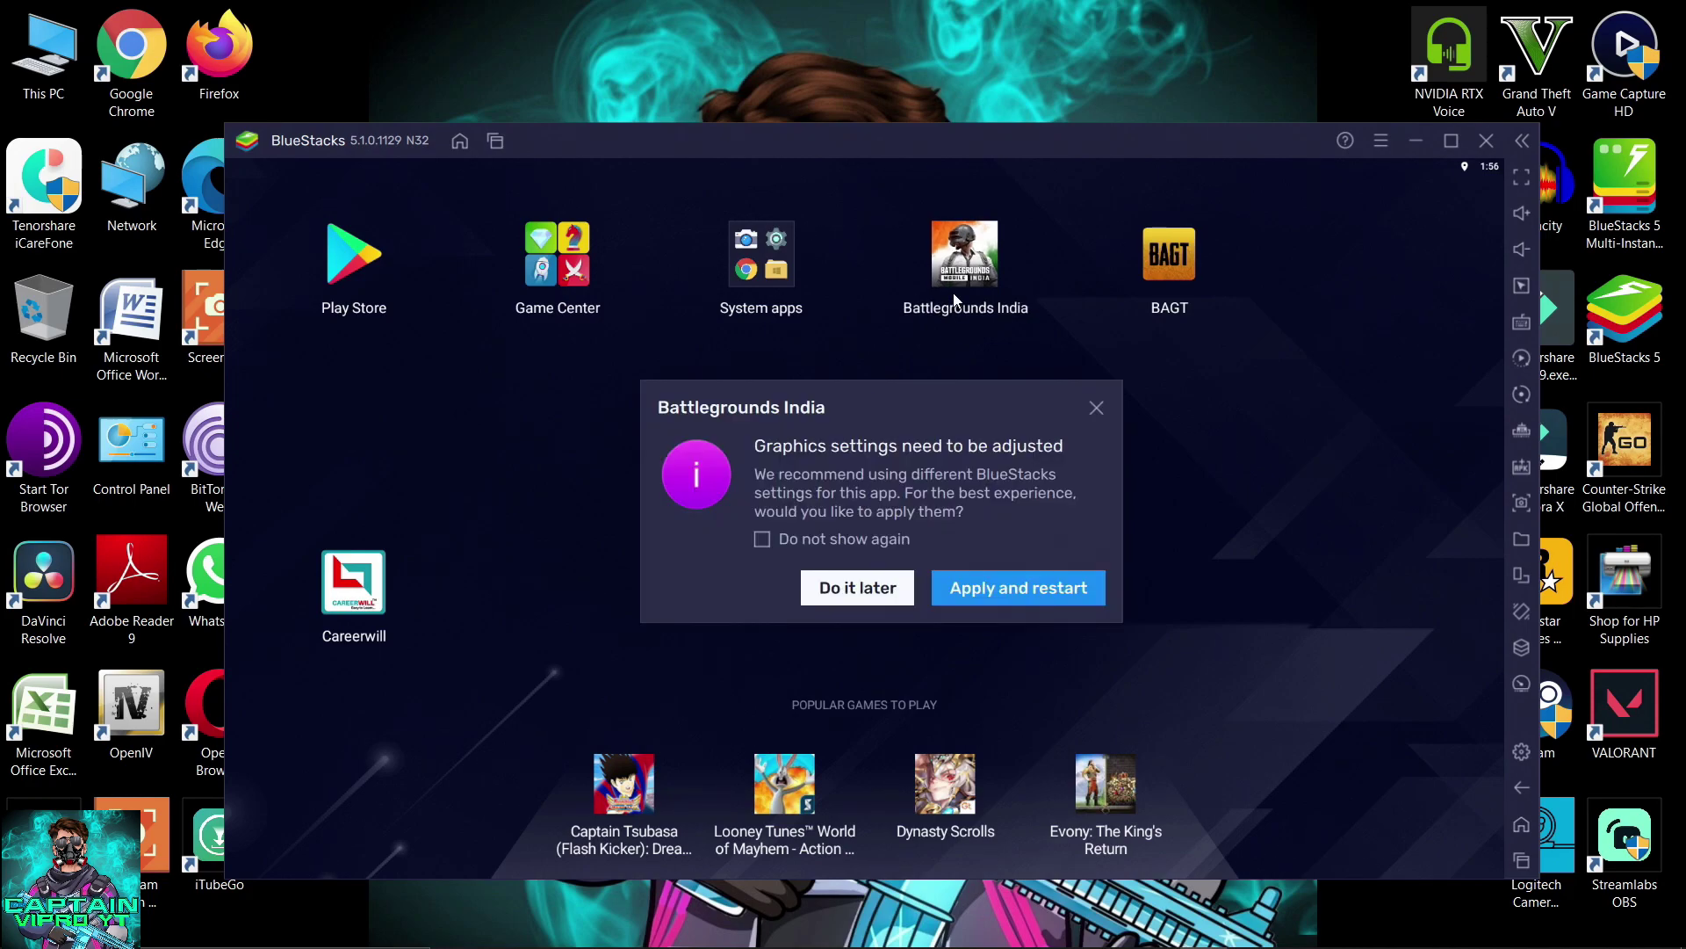
pyautogui.click(1012, 591)
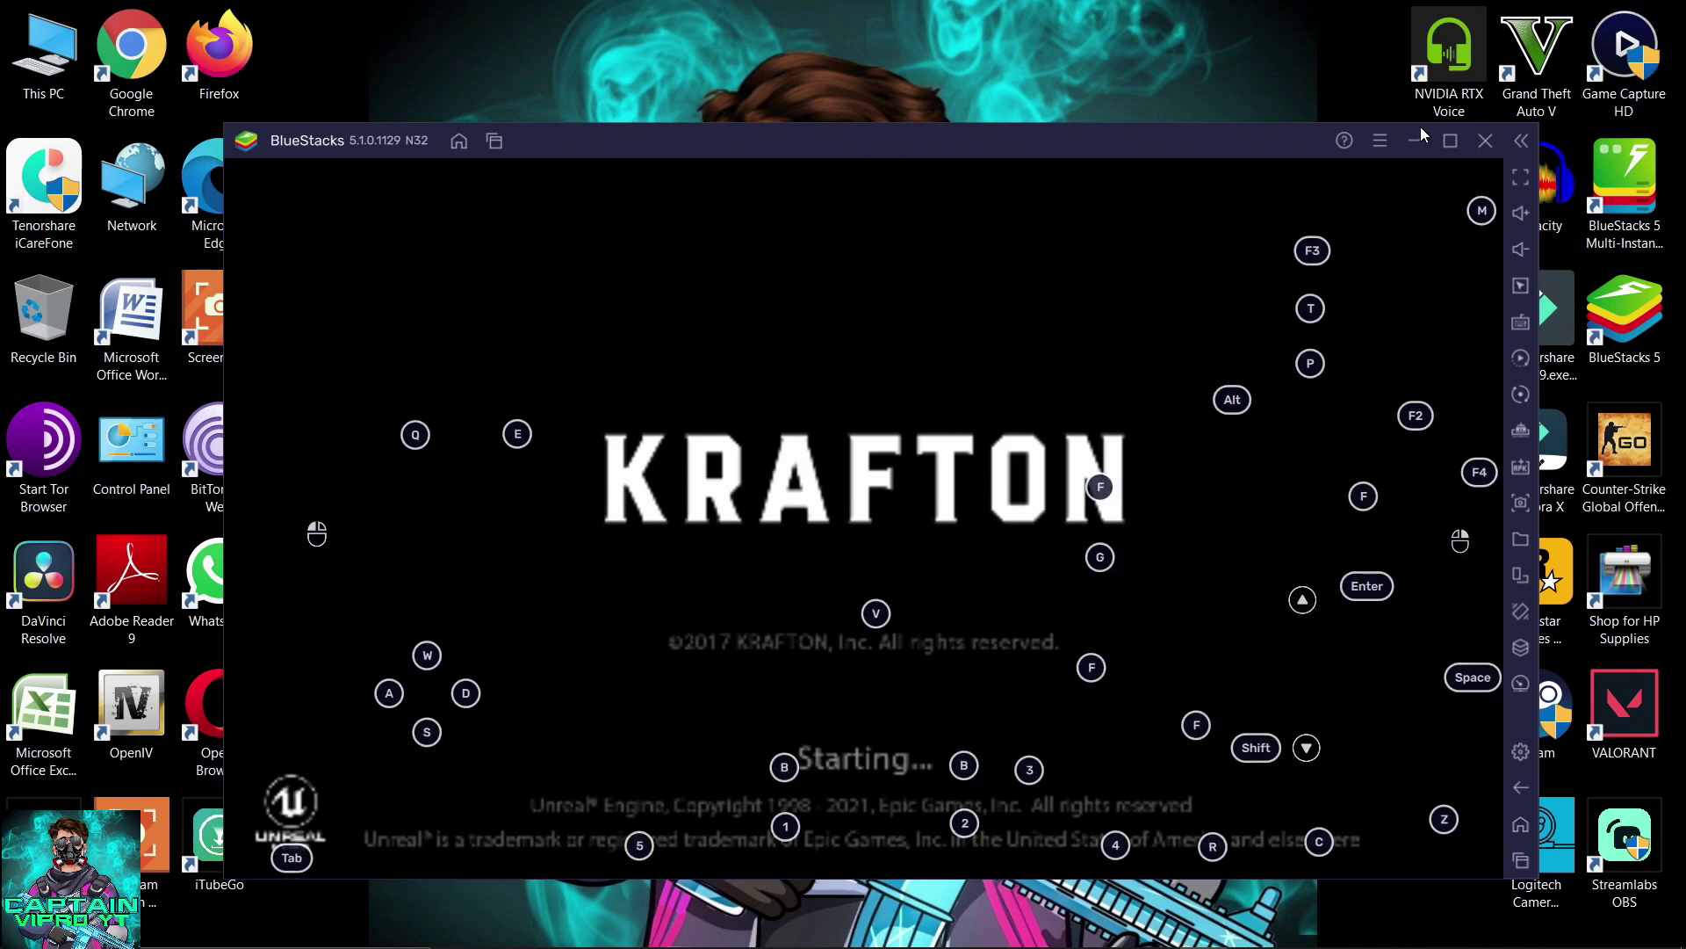
pyautogui.click(1444, 146)
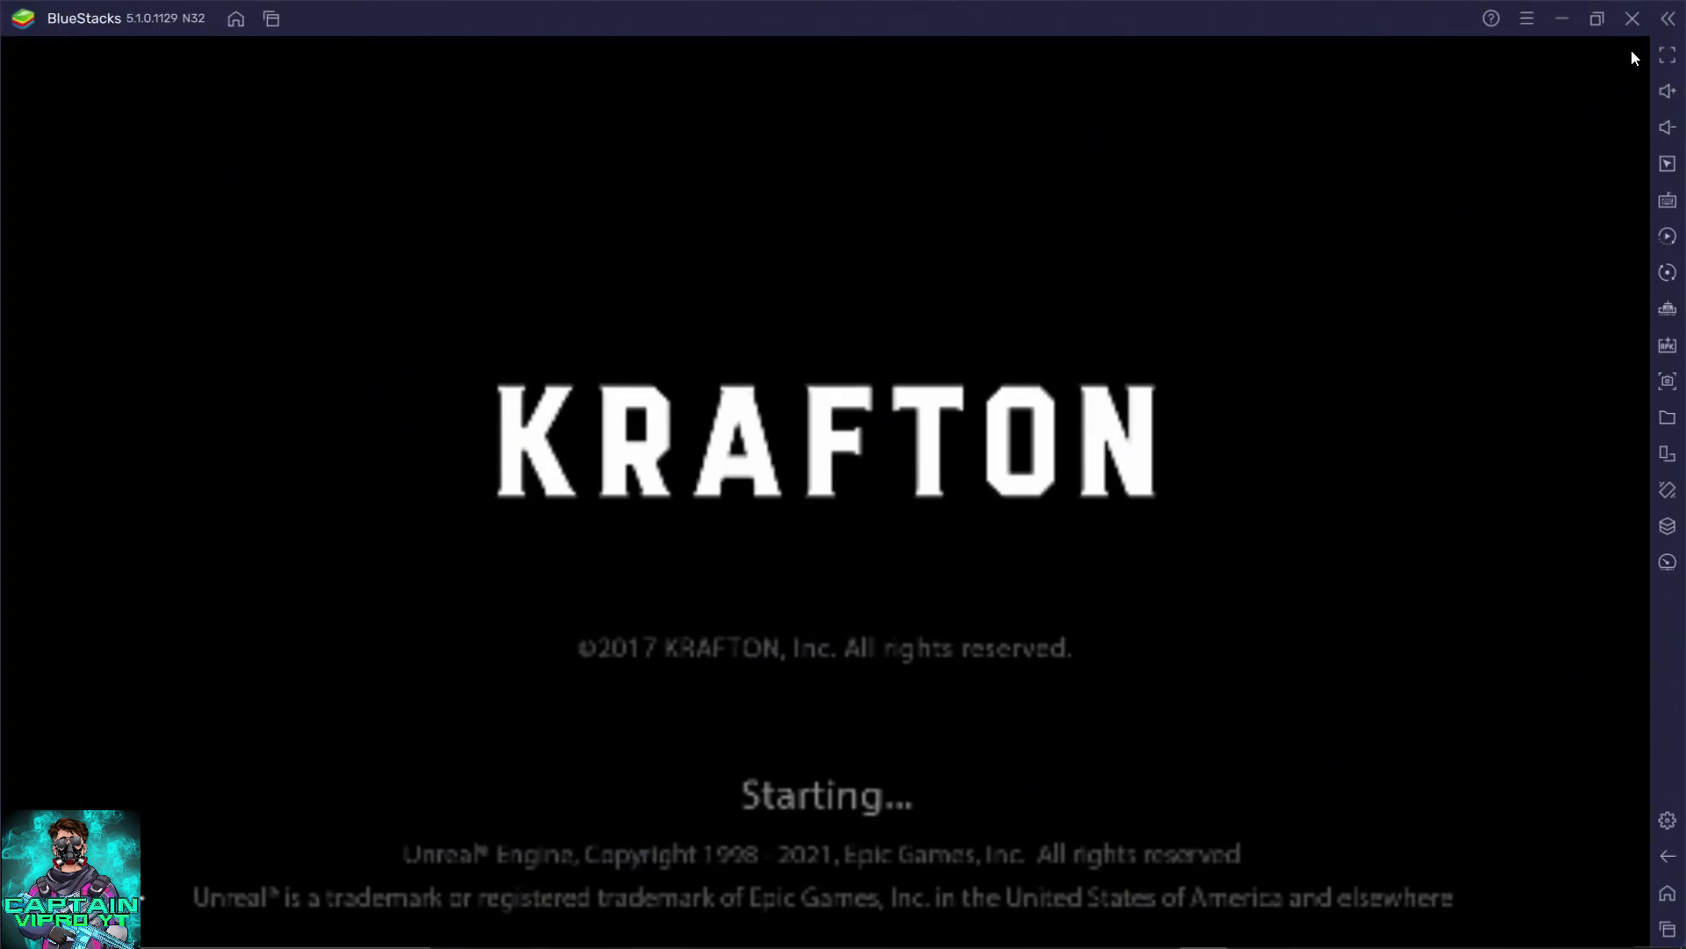
# Turn off the on-screen controls overlay in the emulator's game controls.
pyautogui.click(1668, 162)
pyautogui.click(1668, 201)
pyautogui.click(1622, 237)
# Allow Battlegrounds India to access photos, media and files, and start downloading the HD Resource Pack.
pyautogui.click(826, 555)
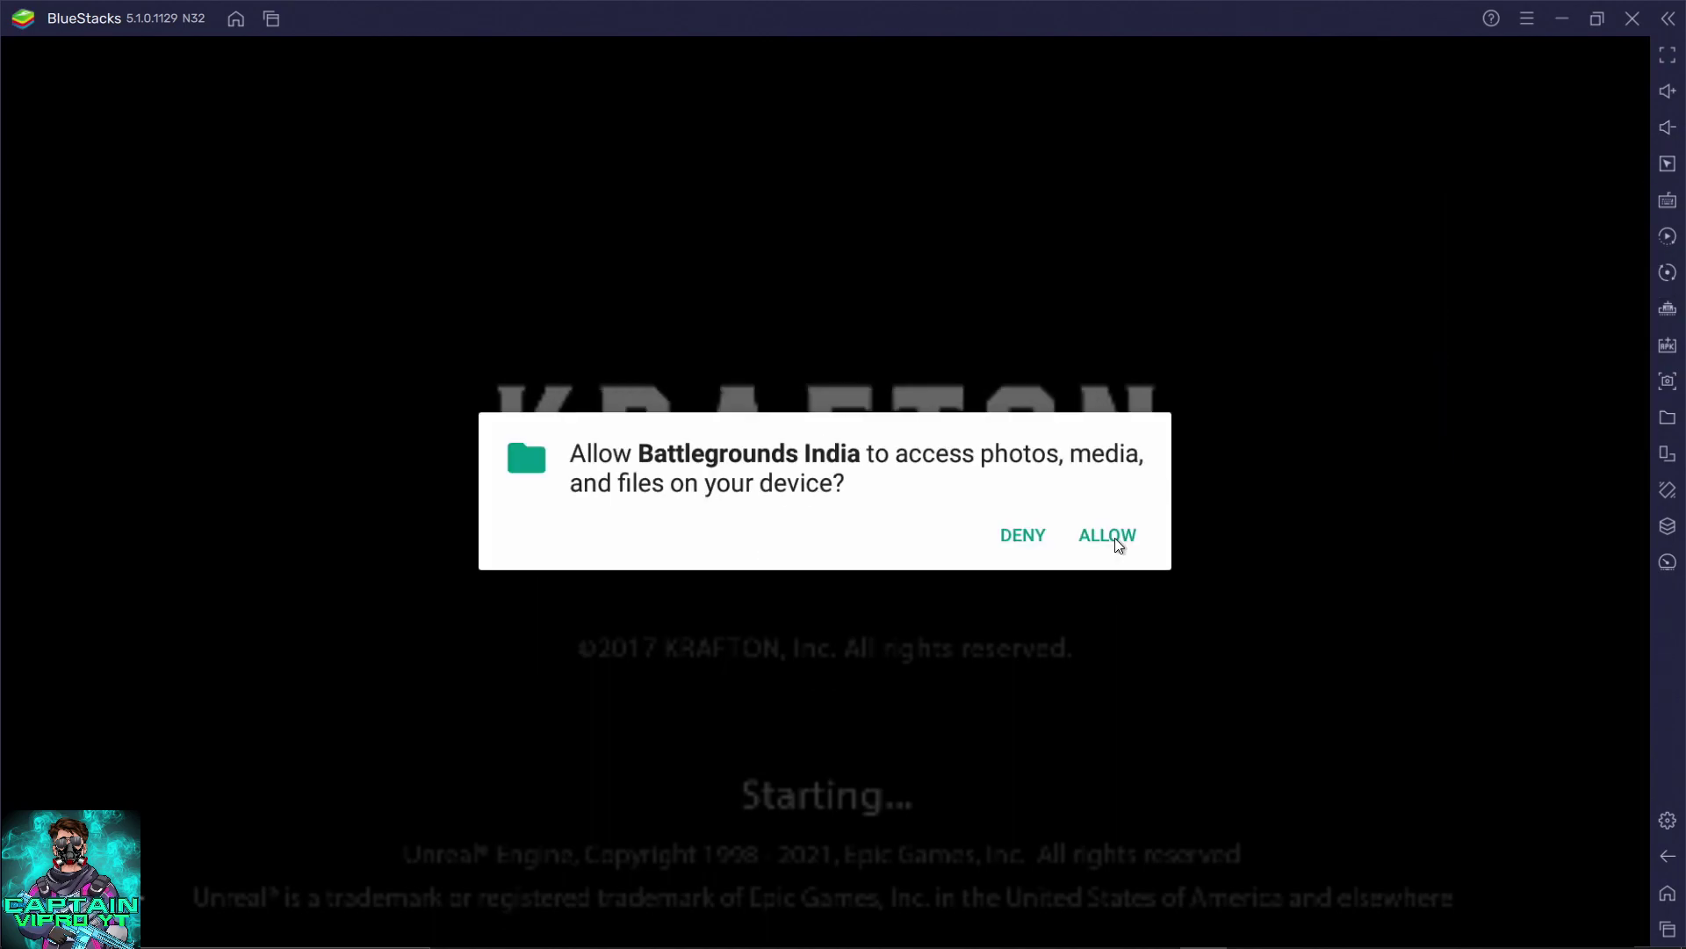
pyautogui.click(1115, 537)
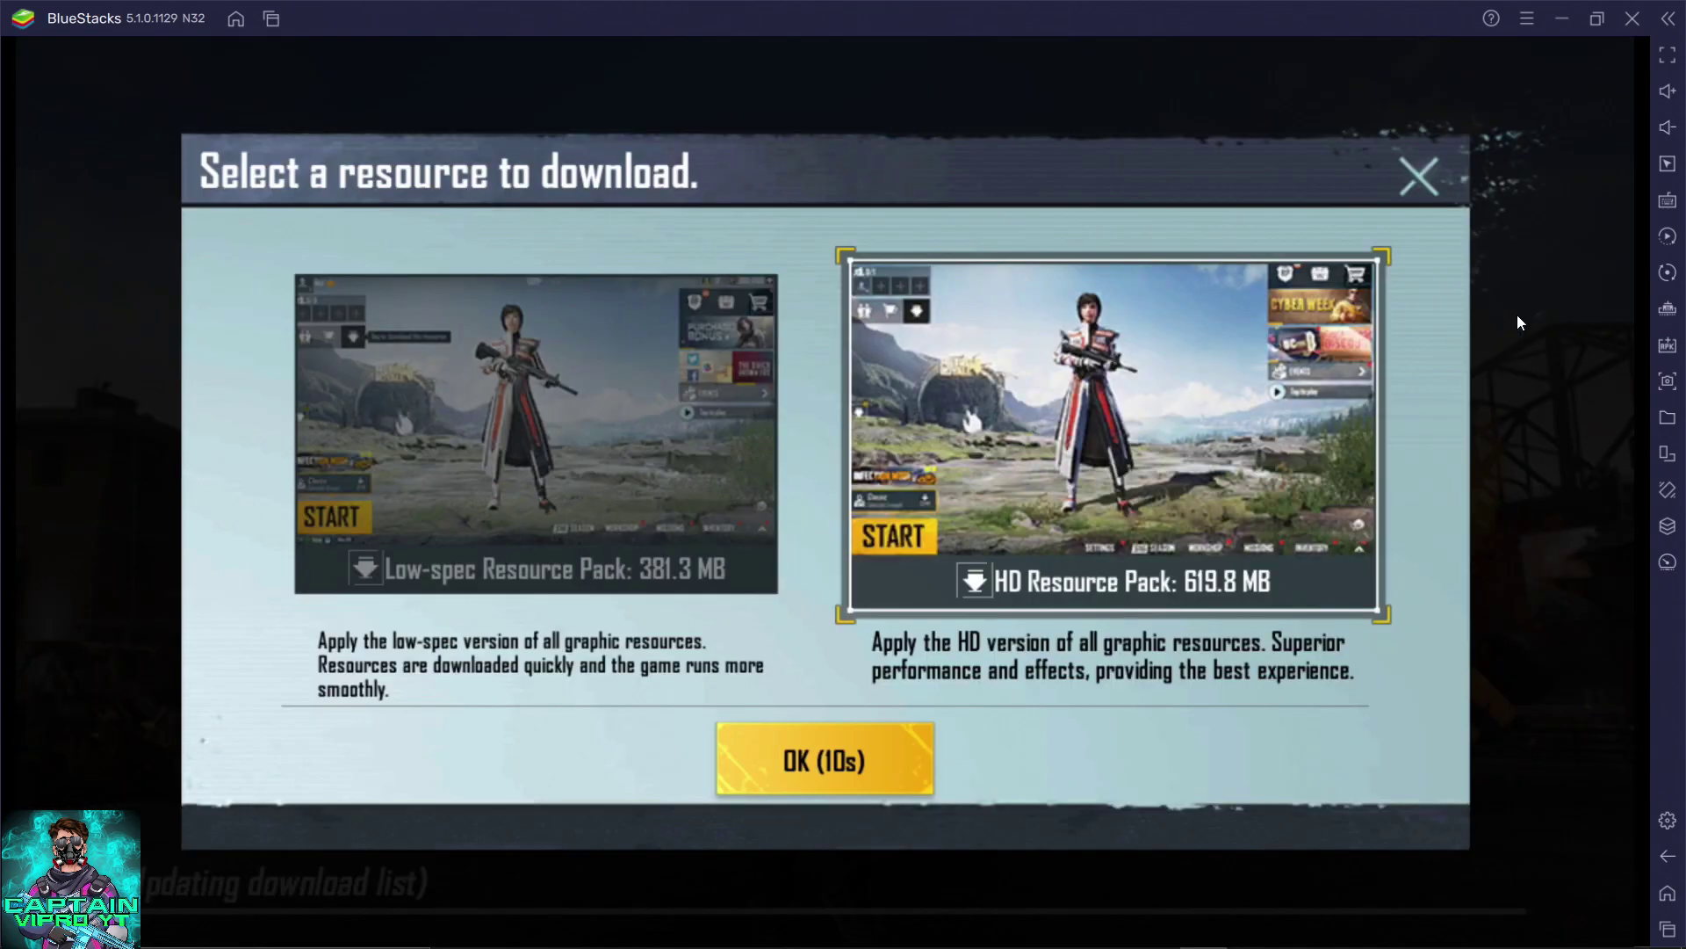
pyautogui.click(854, 745)
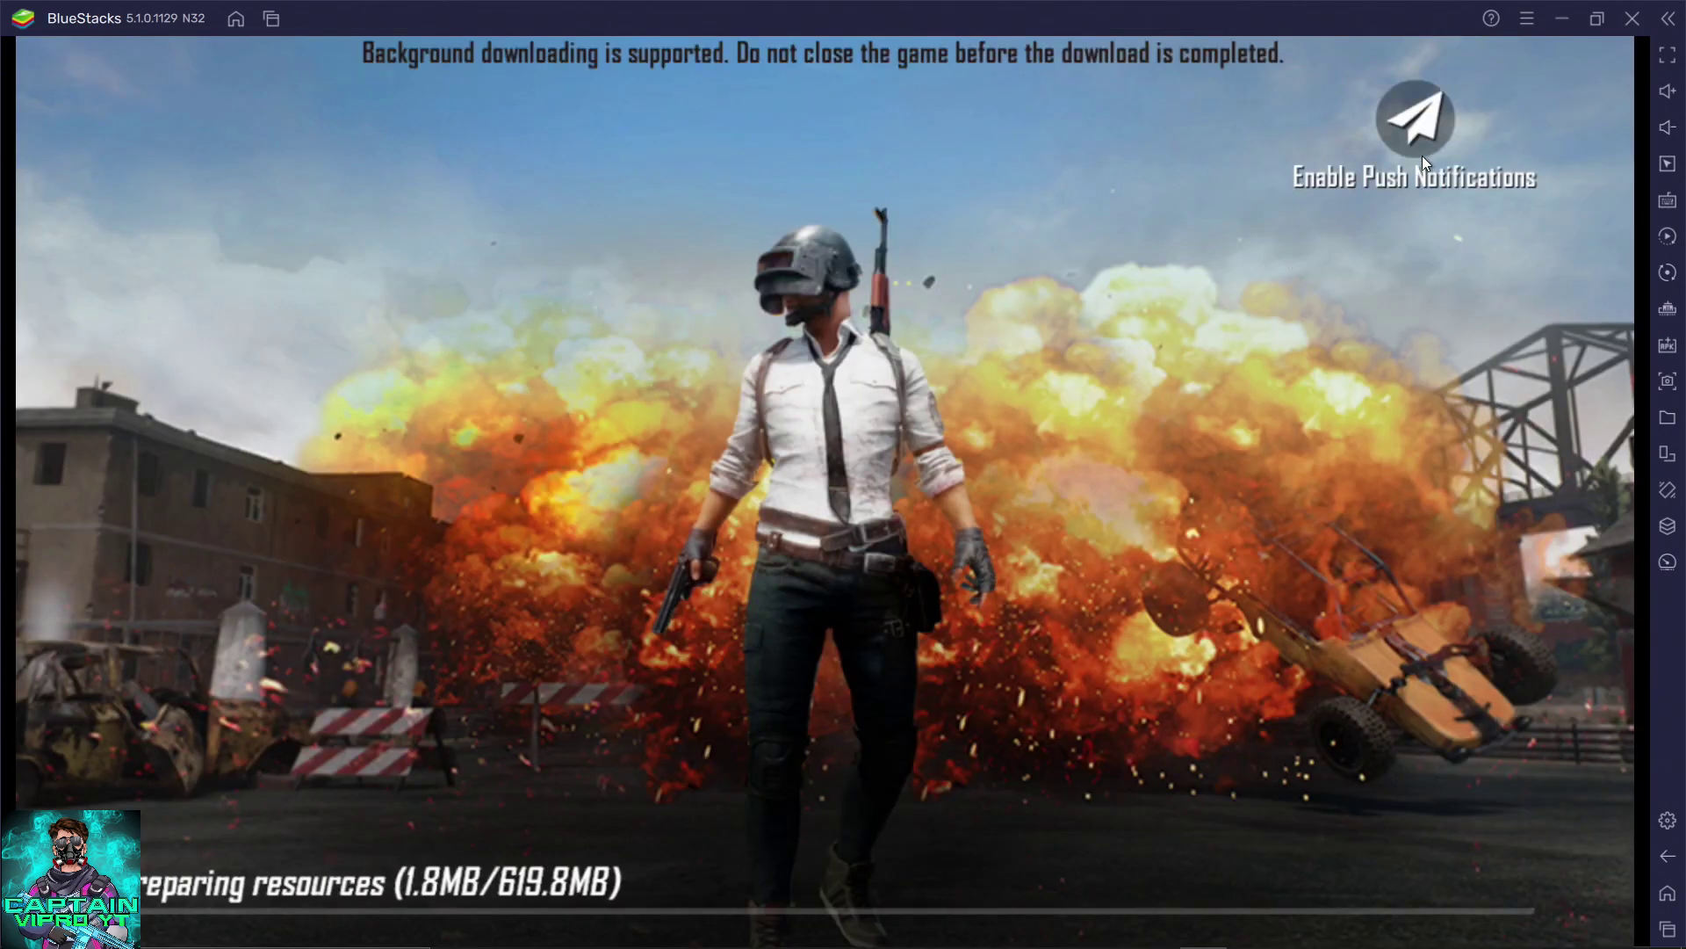
# Change the game controls scheme to 1080p Standard.
pyautogui.click(1668, 201)
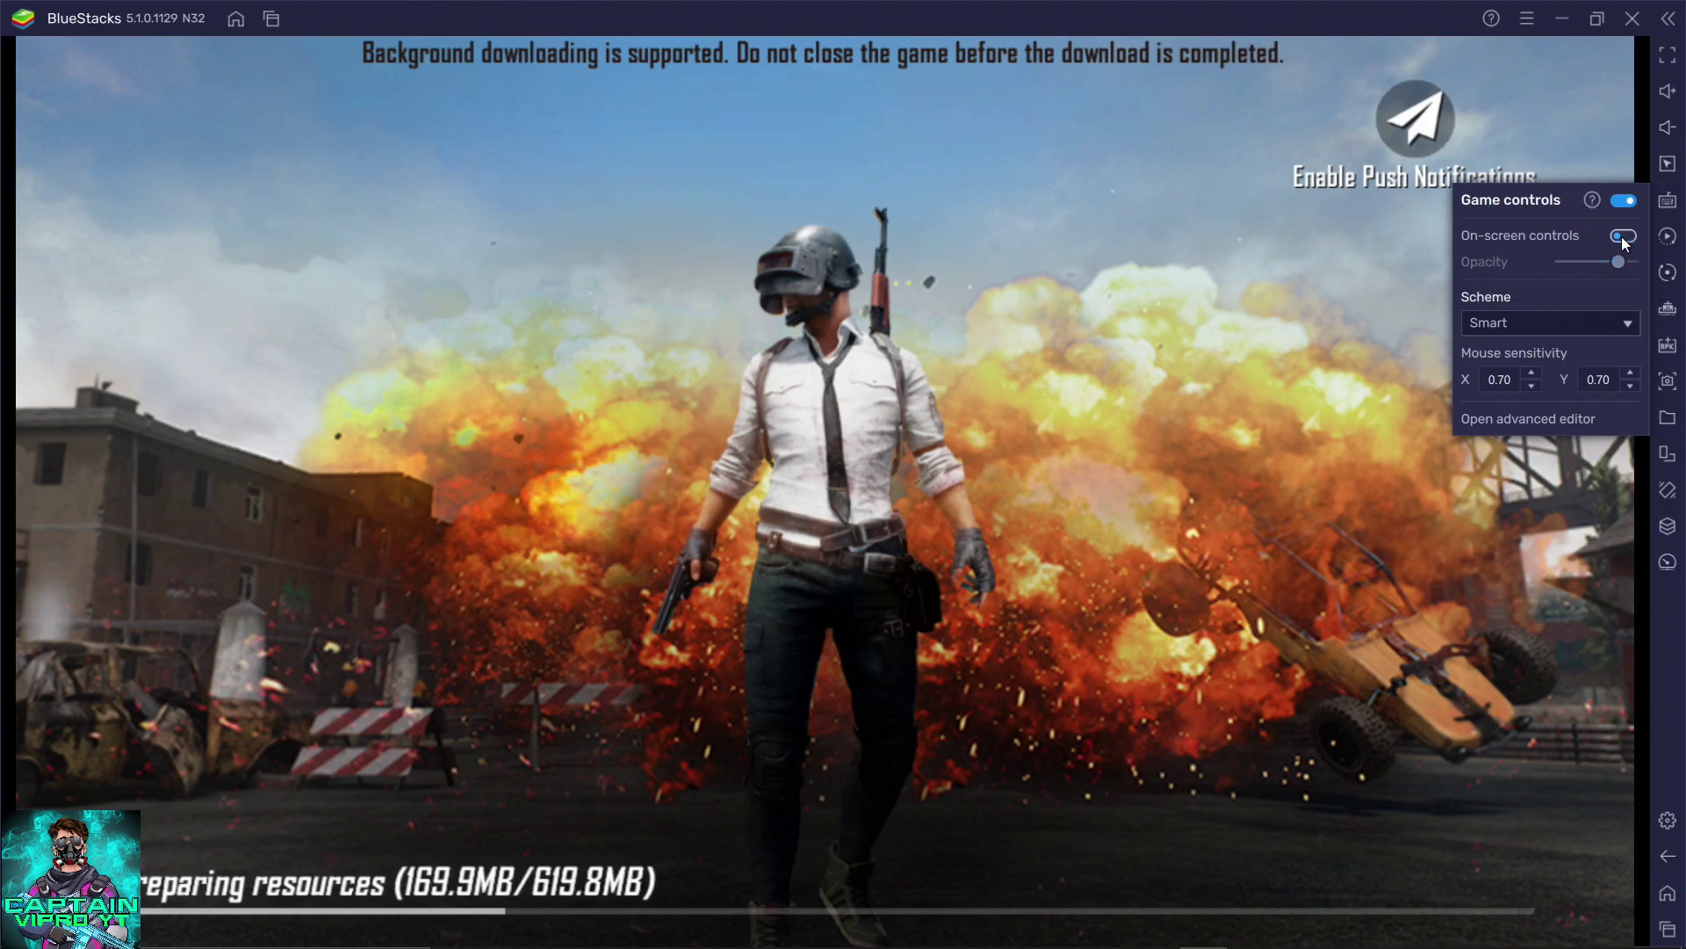
pyautogui.click(1497, 324)
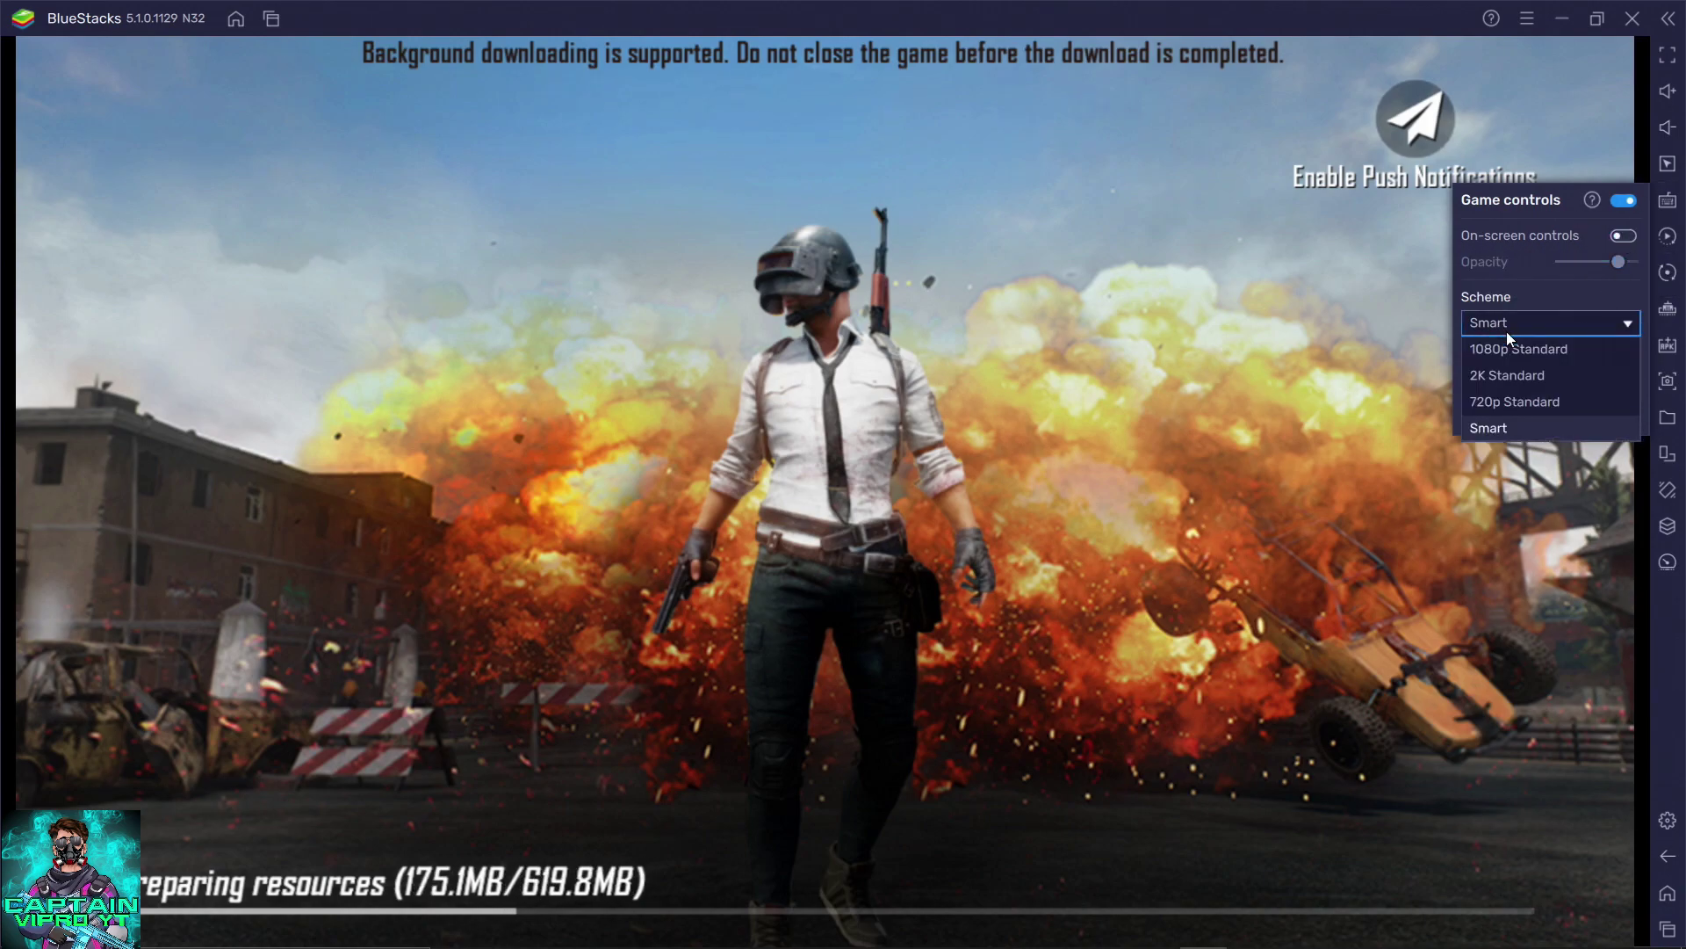
pyautogui.click(1514, 350)
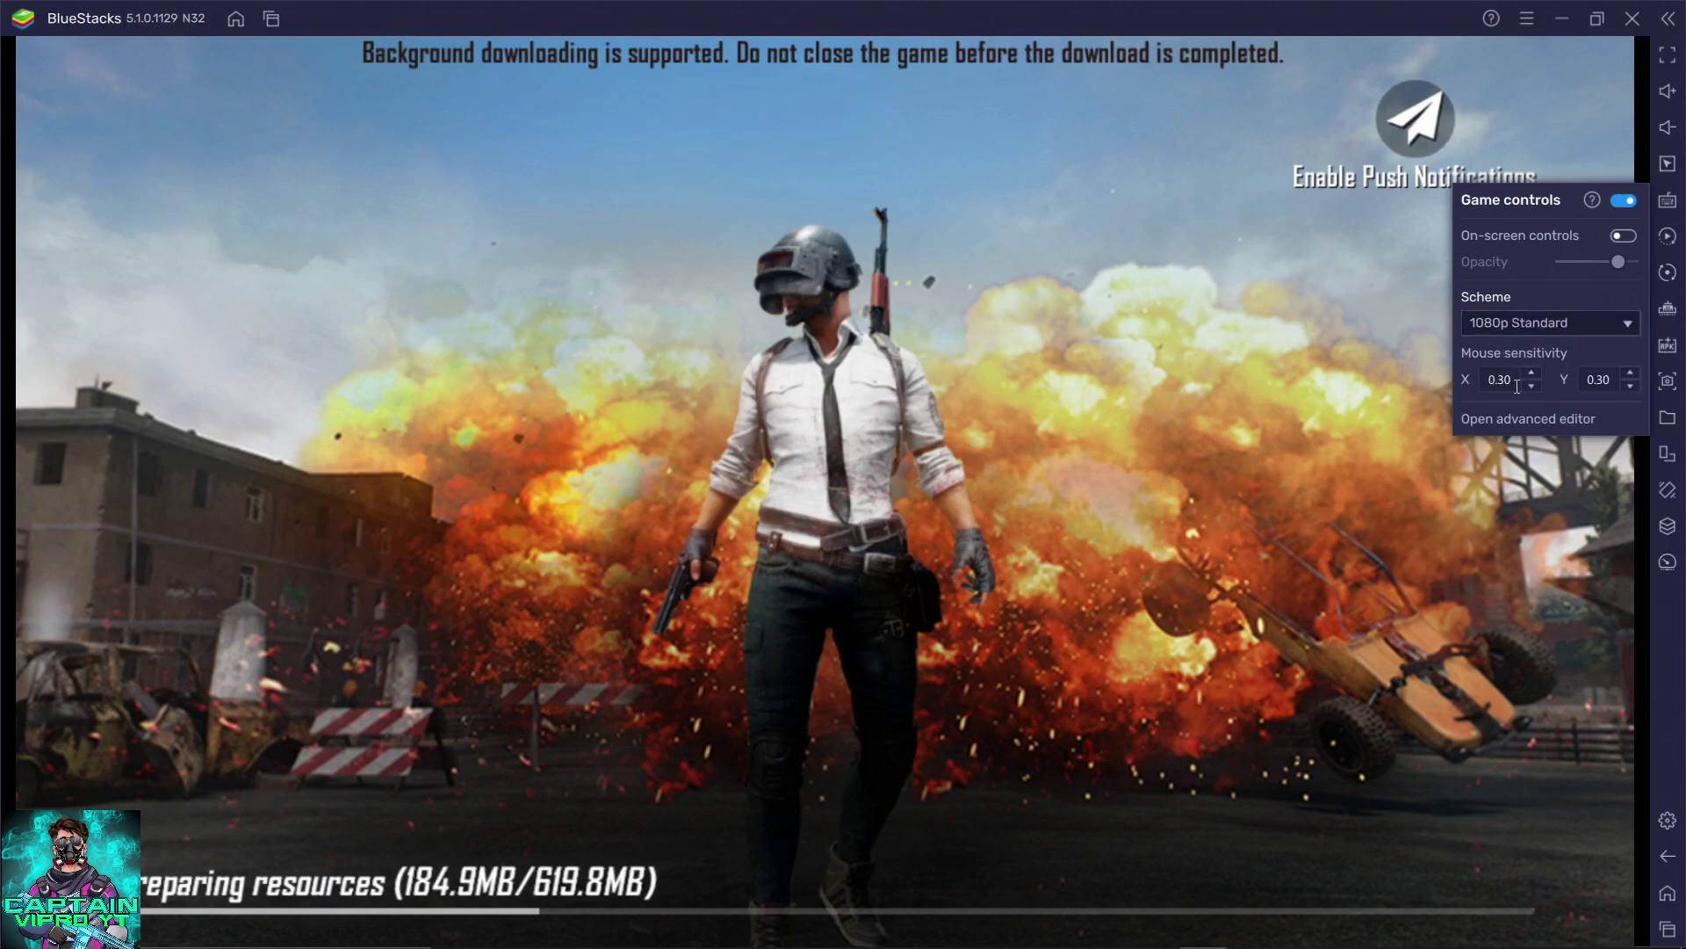
# Set the mouse sensitivity in the game controls to 0.35 for X and 0.60 for Y.
pyautogui.press('BackSpace')
pyautogui.write('5')
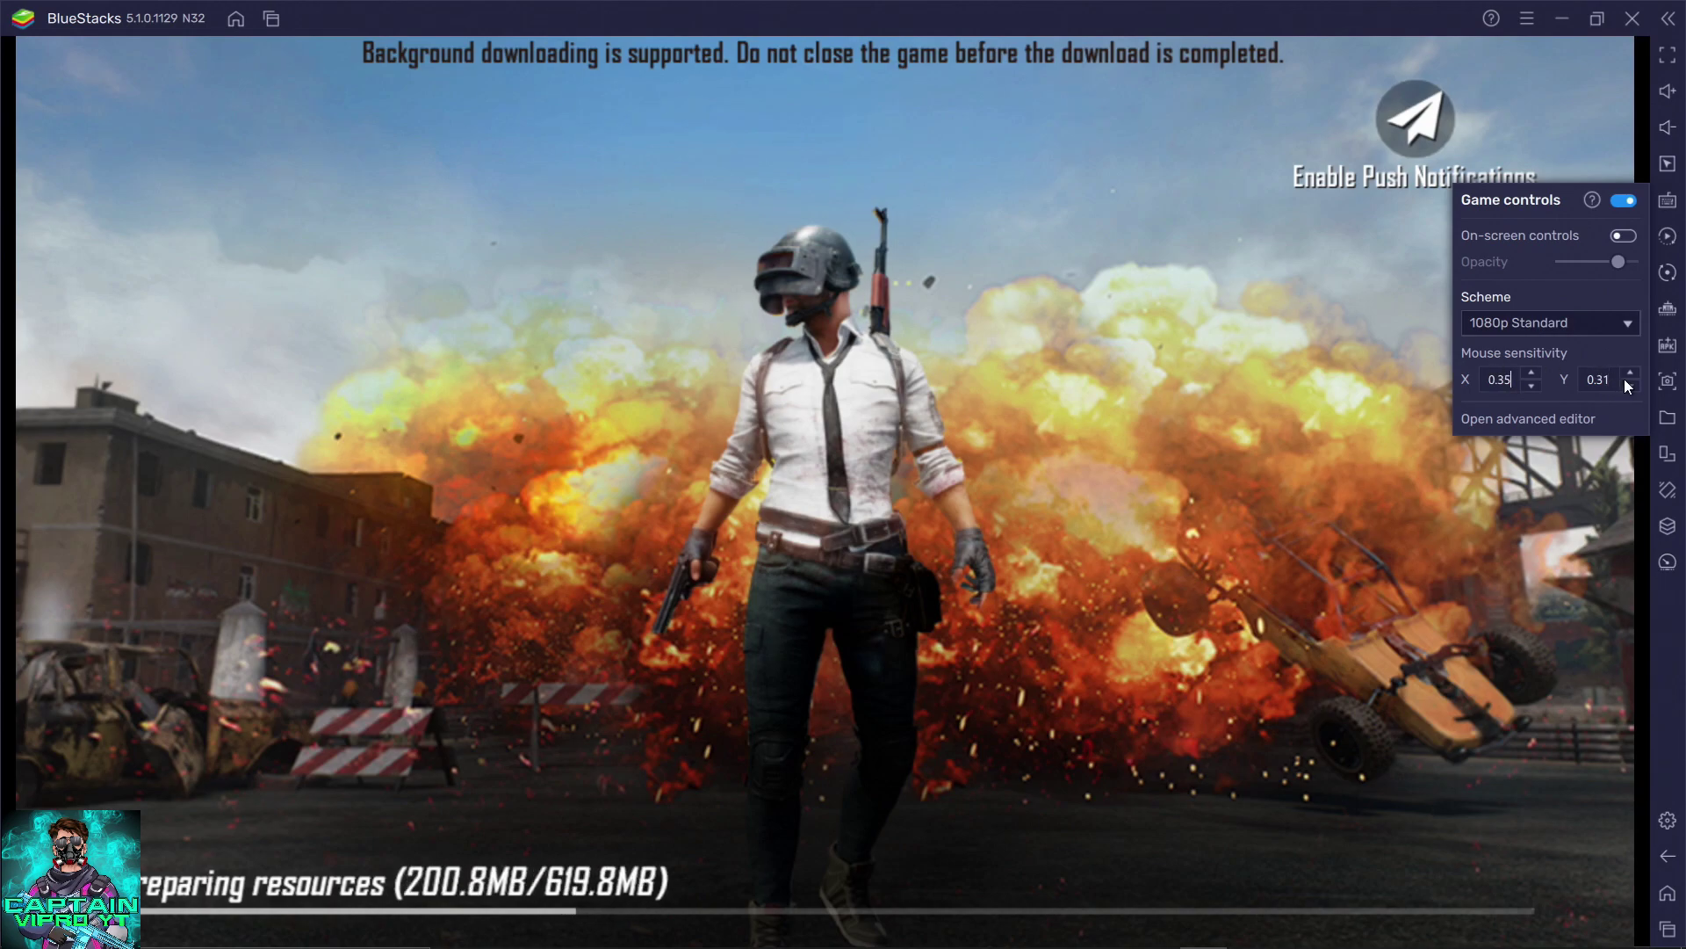
pyautogui.click(1609, 379)
pyautogui.press('BackSpace')
pyautogui.press('BackSpace')
pyautogui.write('01')
pyautogui.press('BackSpace')
pyautogui.press('BackSpace')
pyautogui.press('BackSpace')
pyautogui.write('.60')
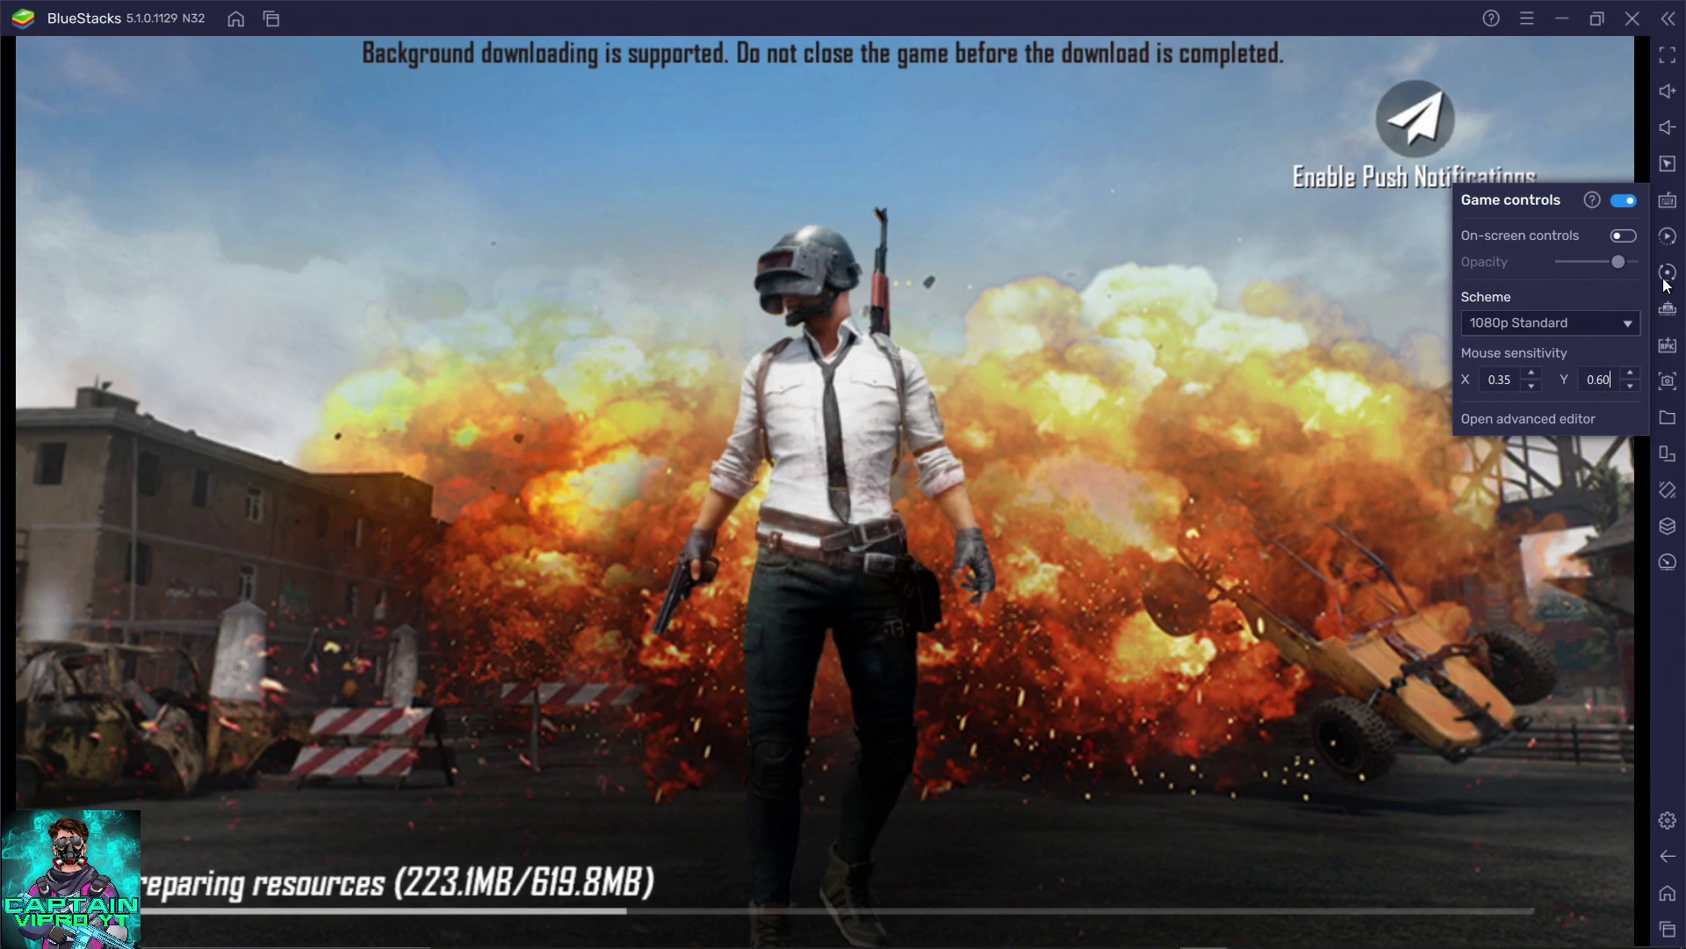
# Bind the aim control at the centre of the game view to Ctrl in the advanced controls editor and save the scheme.
pyautogui.click(1552, 419)
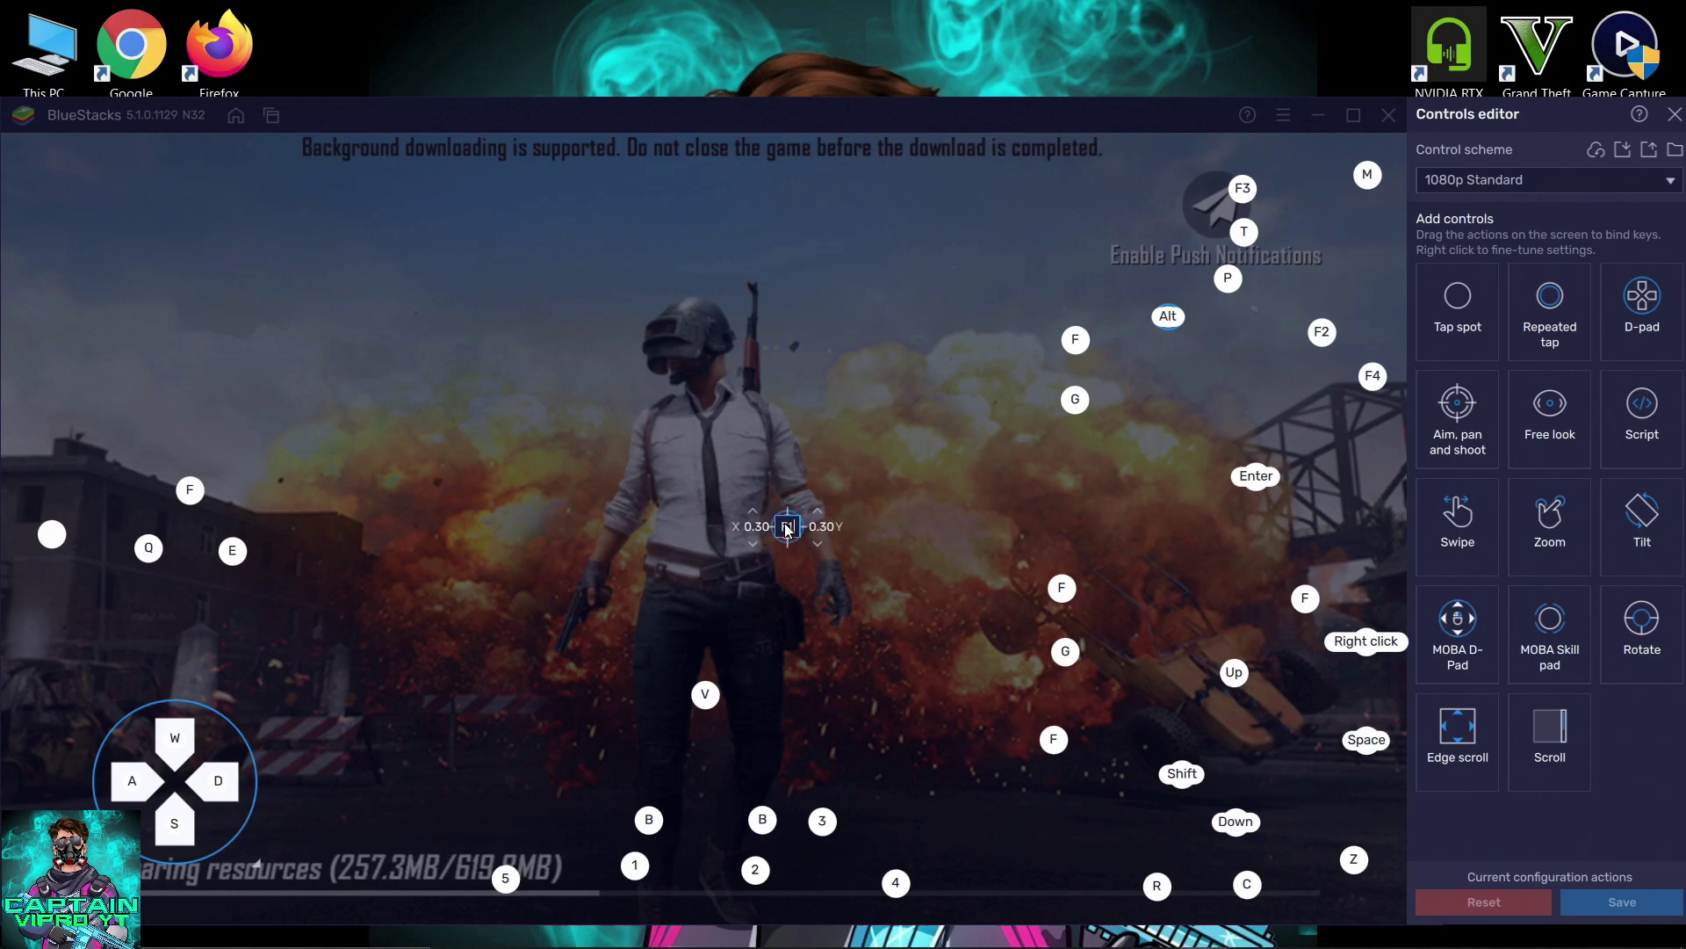
pyautogui.press('ctrl')
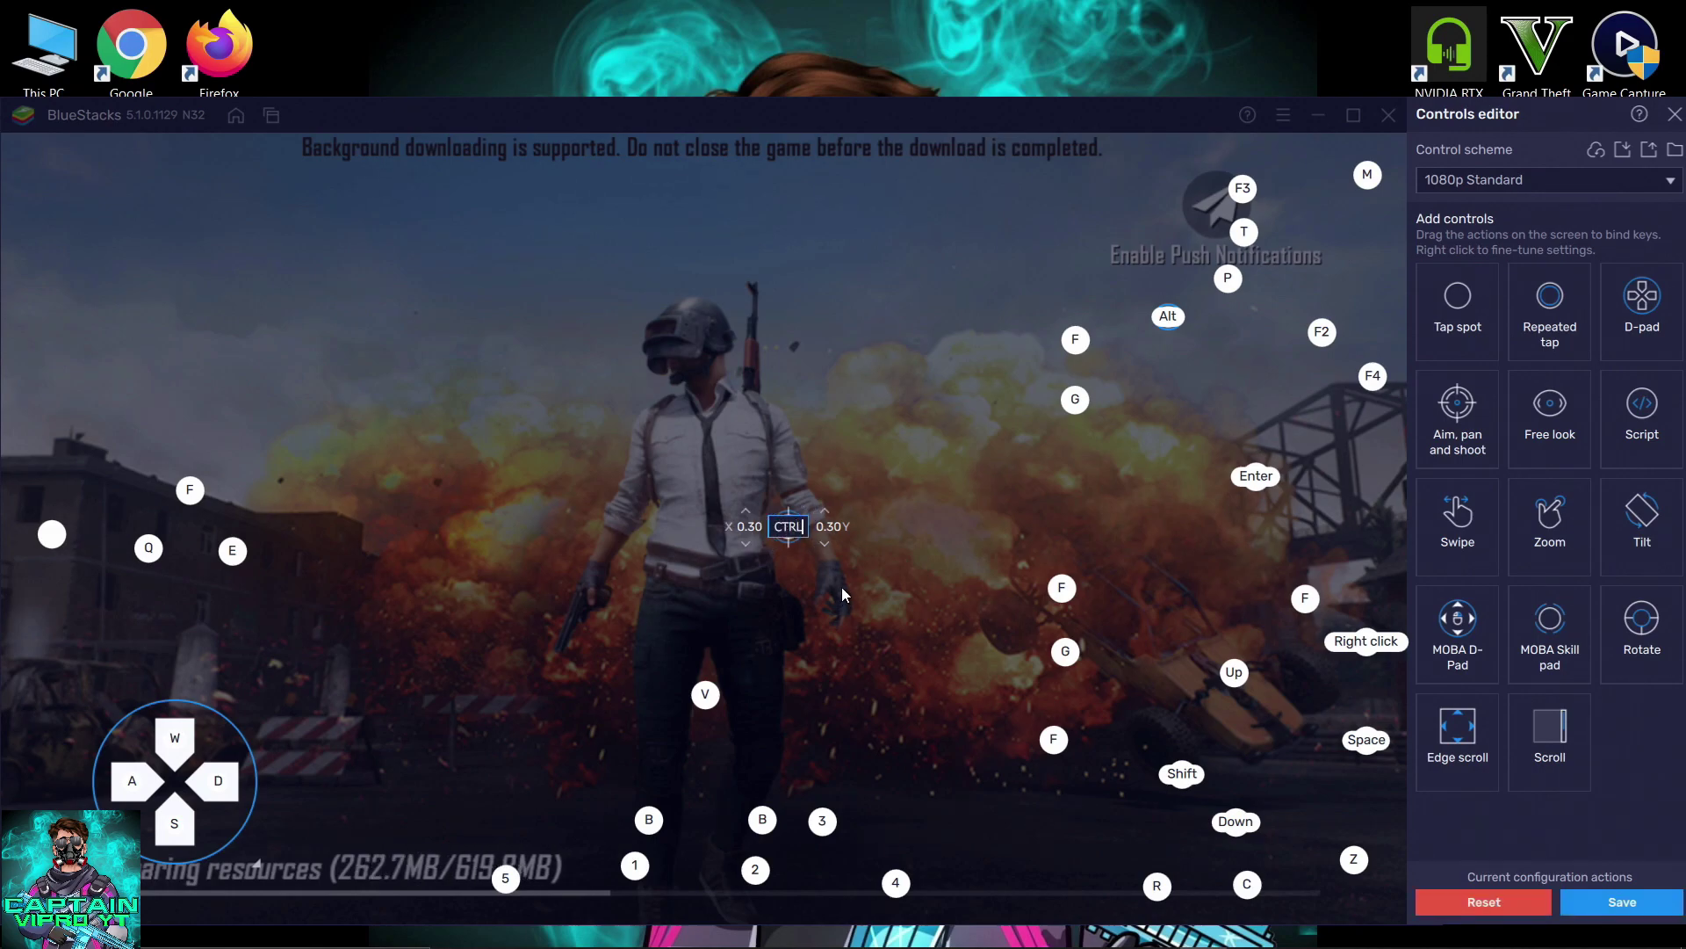
pyautogui.click(1622, 902)
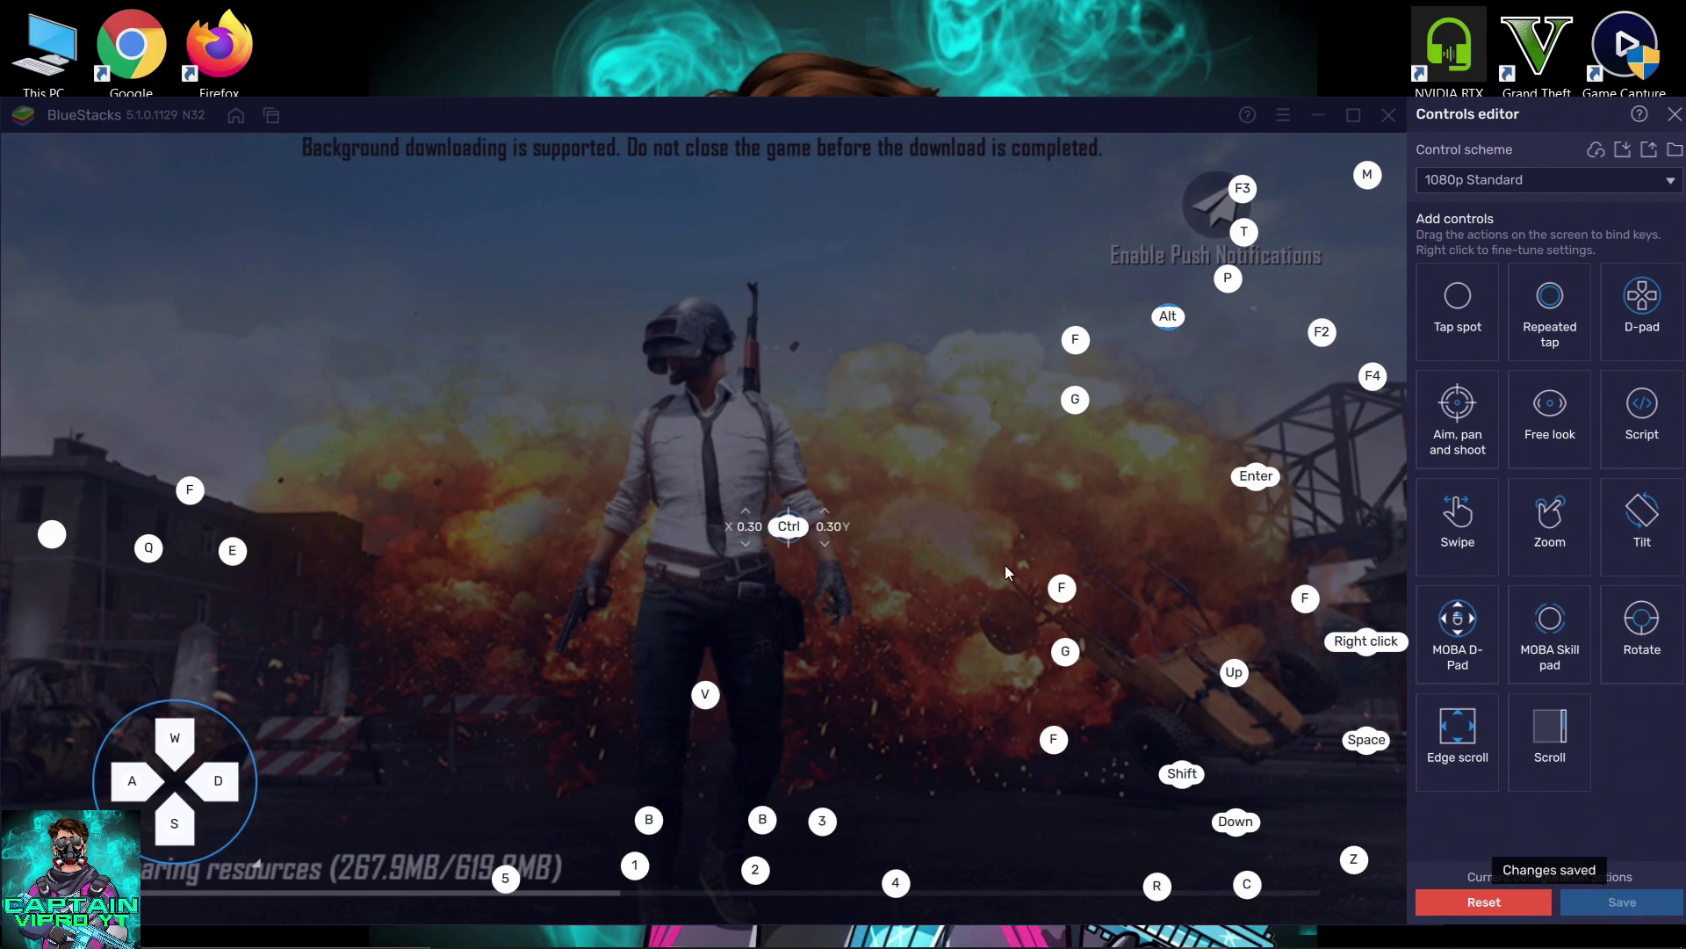
# Close the controls editor and switch the game to full screen.
pyautogui.click(1674, 115)
pyautogui.click(1654, 55)
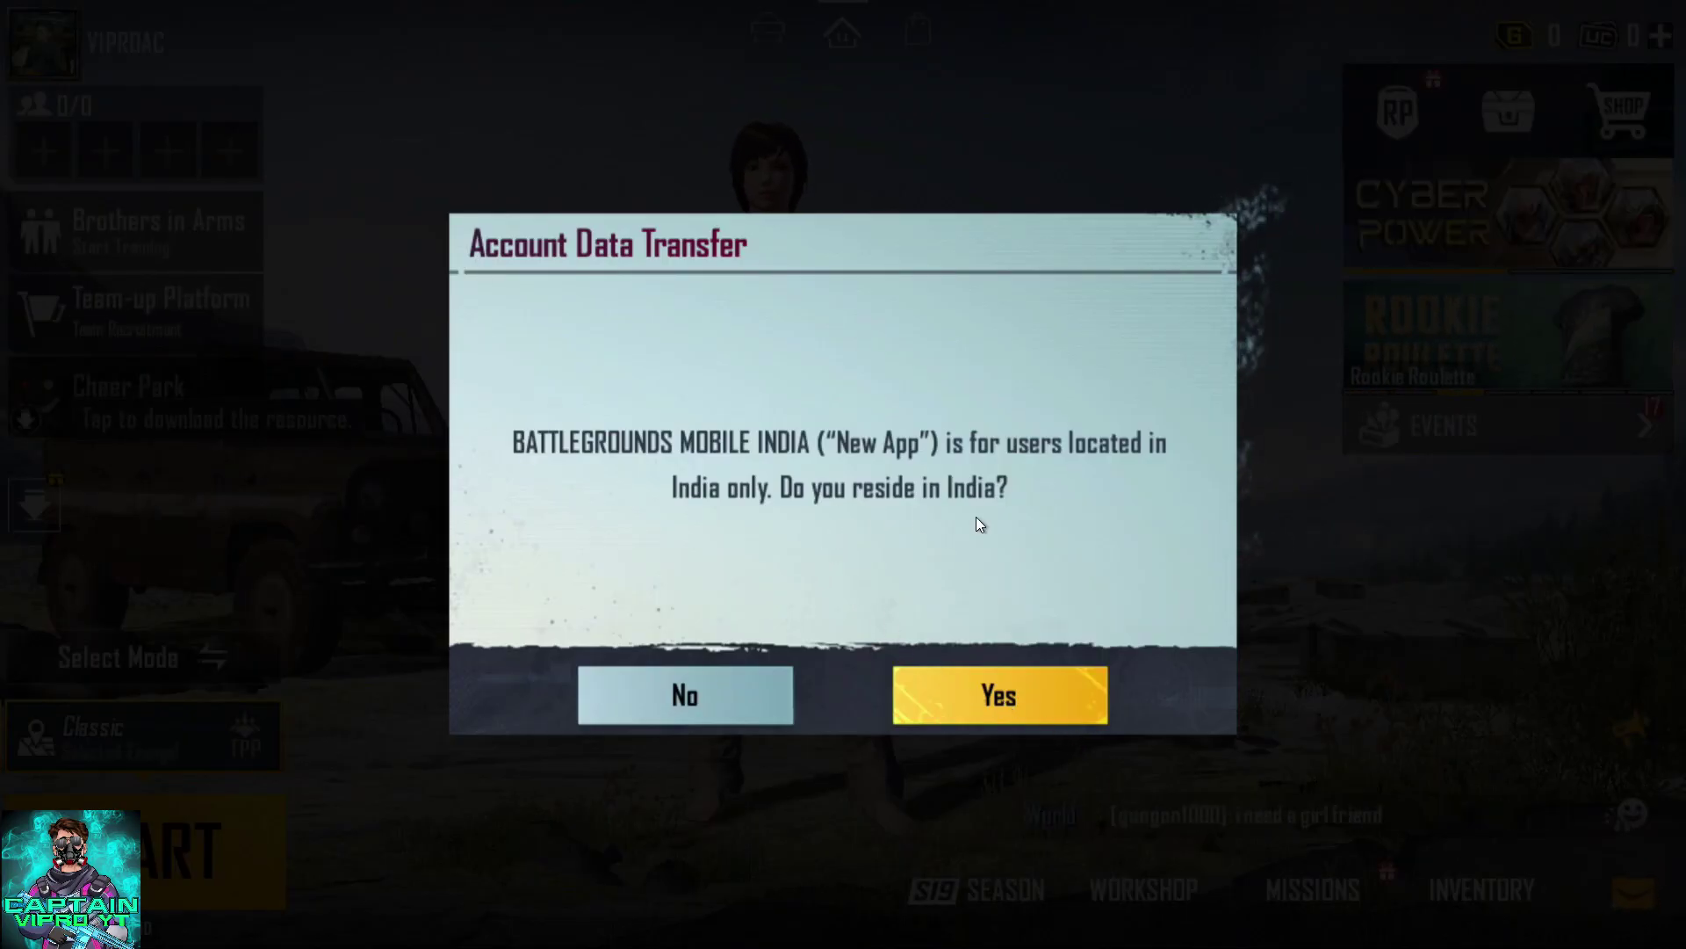
# Confirm residence in India for the account data transfer and confirm being over 18 years old.
pyautogui.click(998, 690)
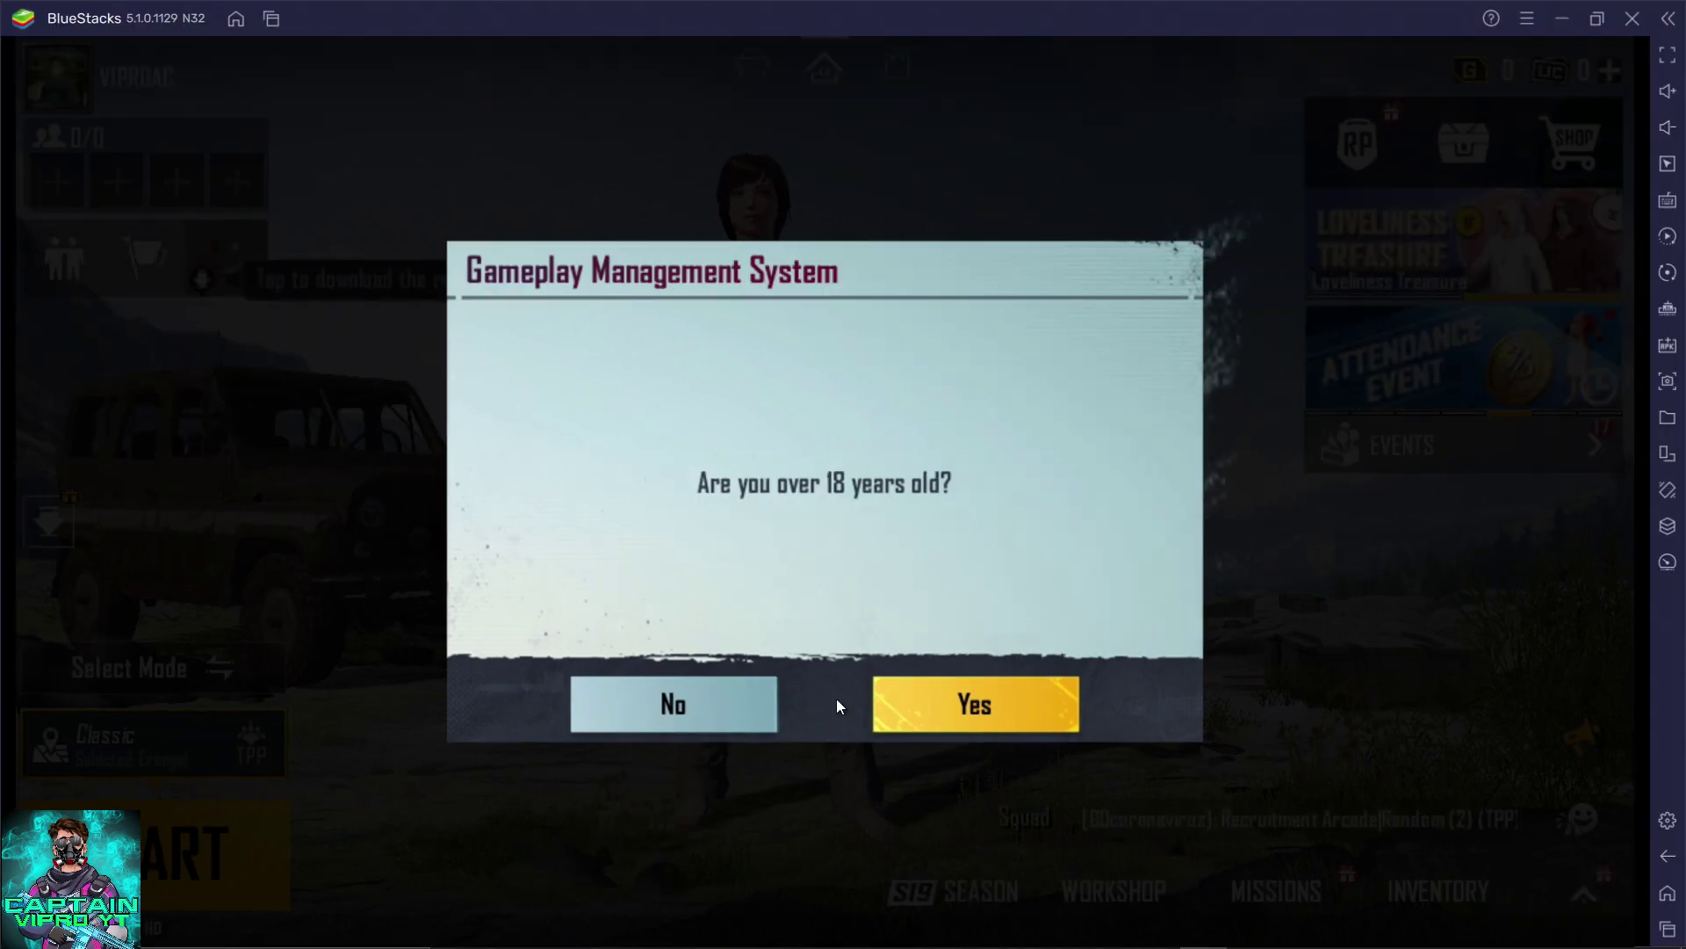
pyautogui.click(956, 708)
pyautogui.click(988, 773)
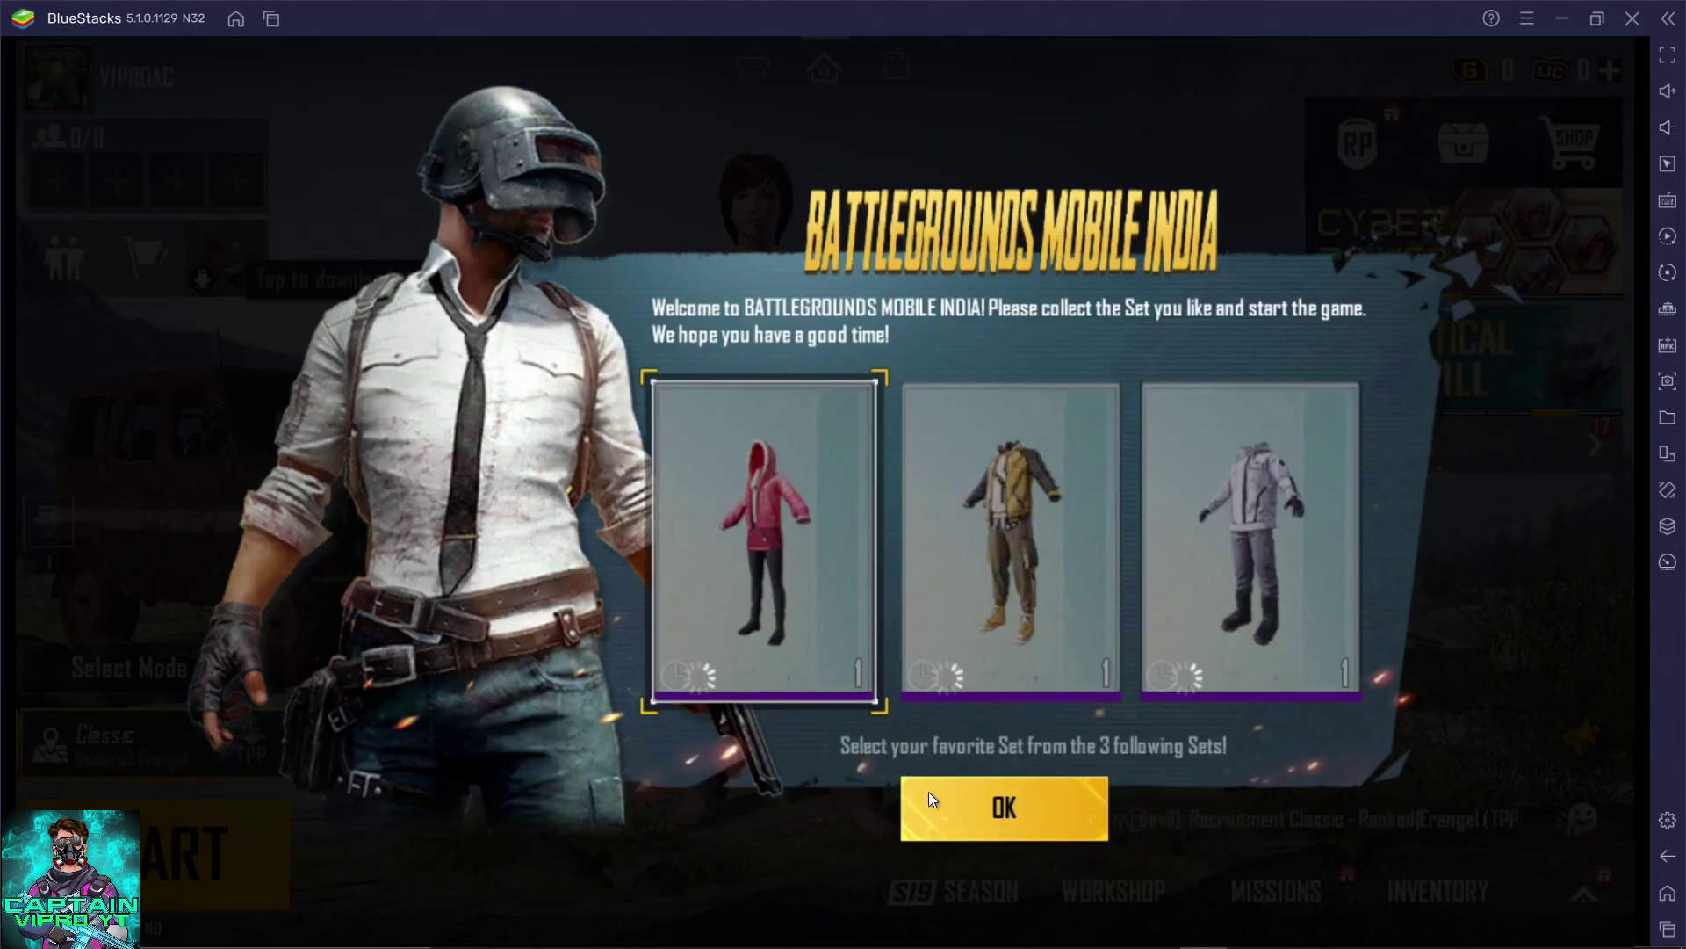
# Collect the pink hooded outfit as the welcome set and return the game to full screen.
pyautogui.click(930, 792)
pyautogui.click(1665, 59)
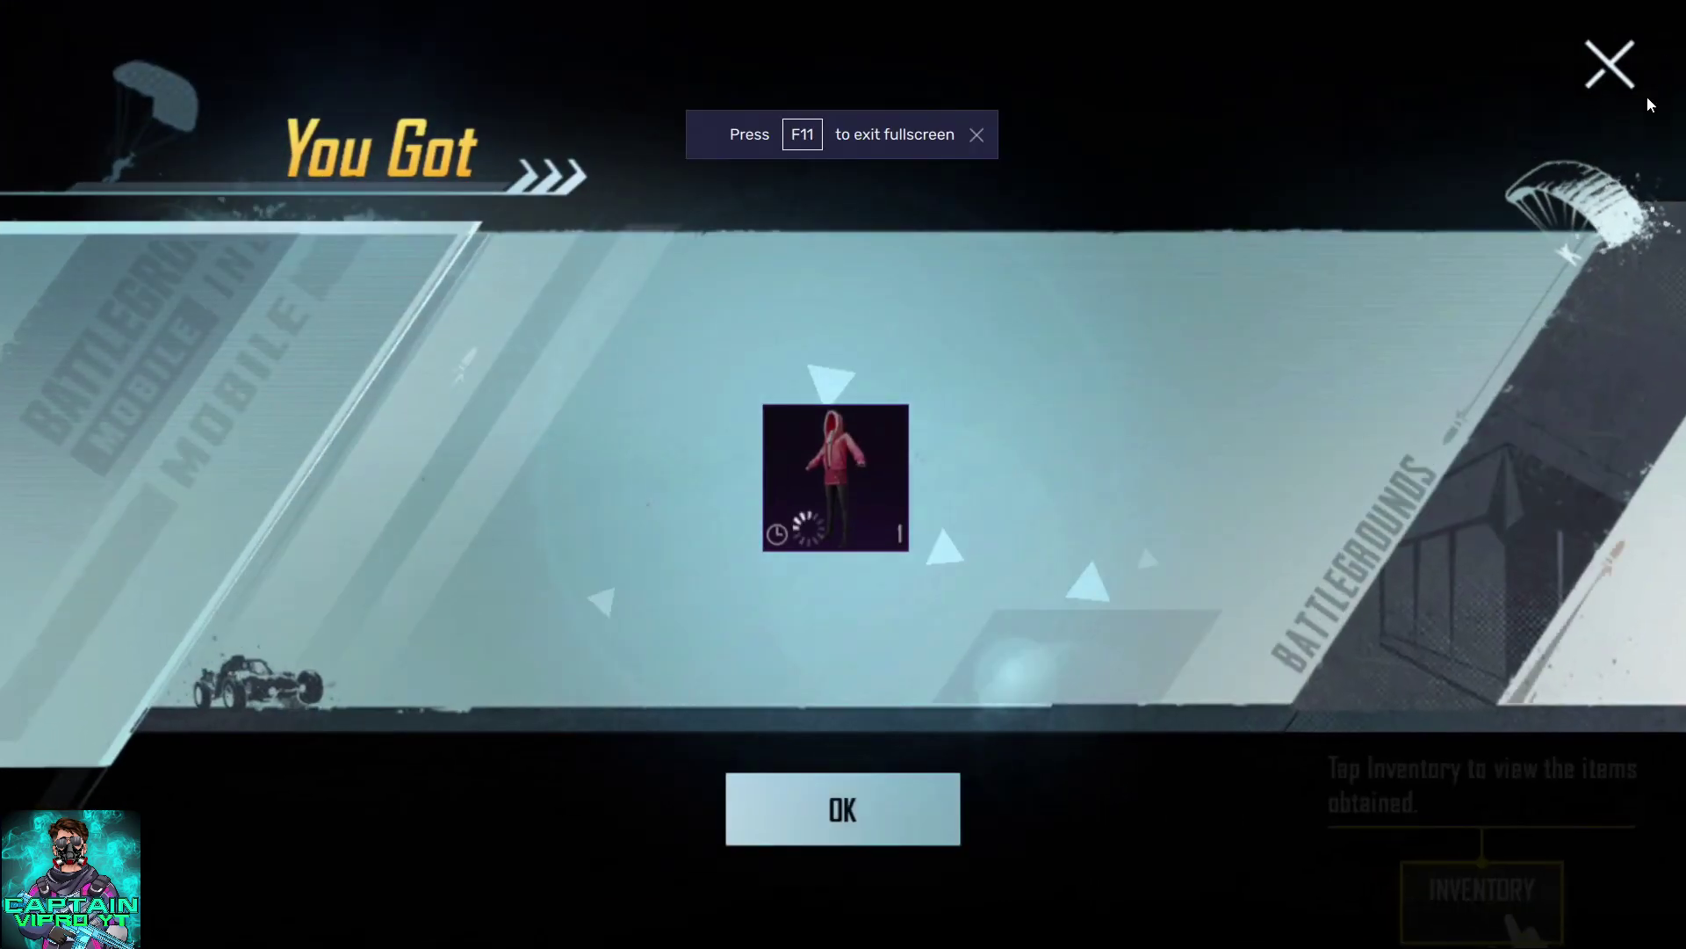
pyautogui.click(897, 801)
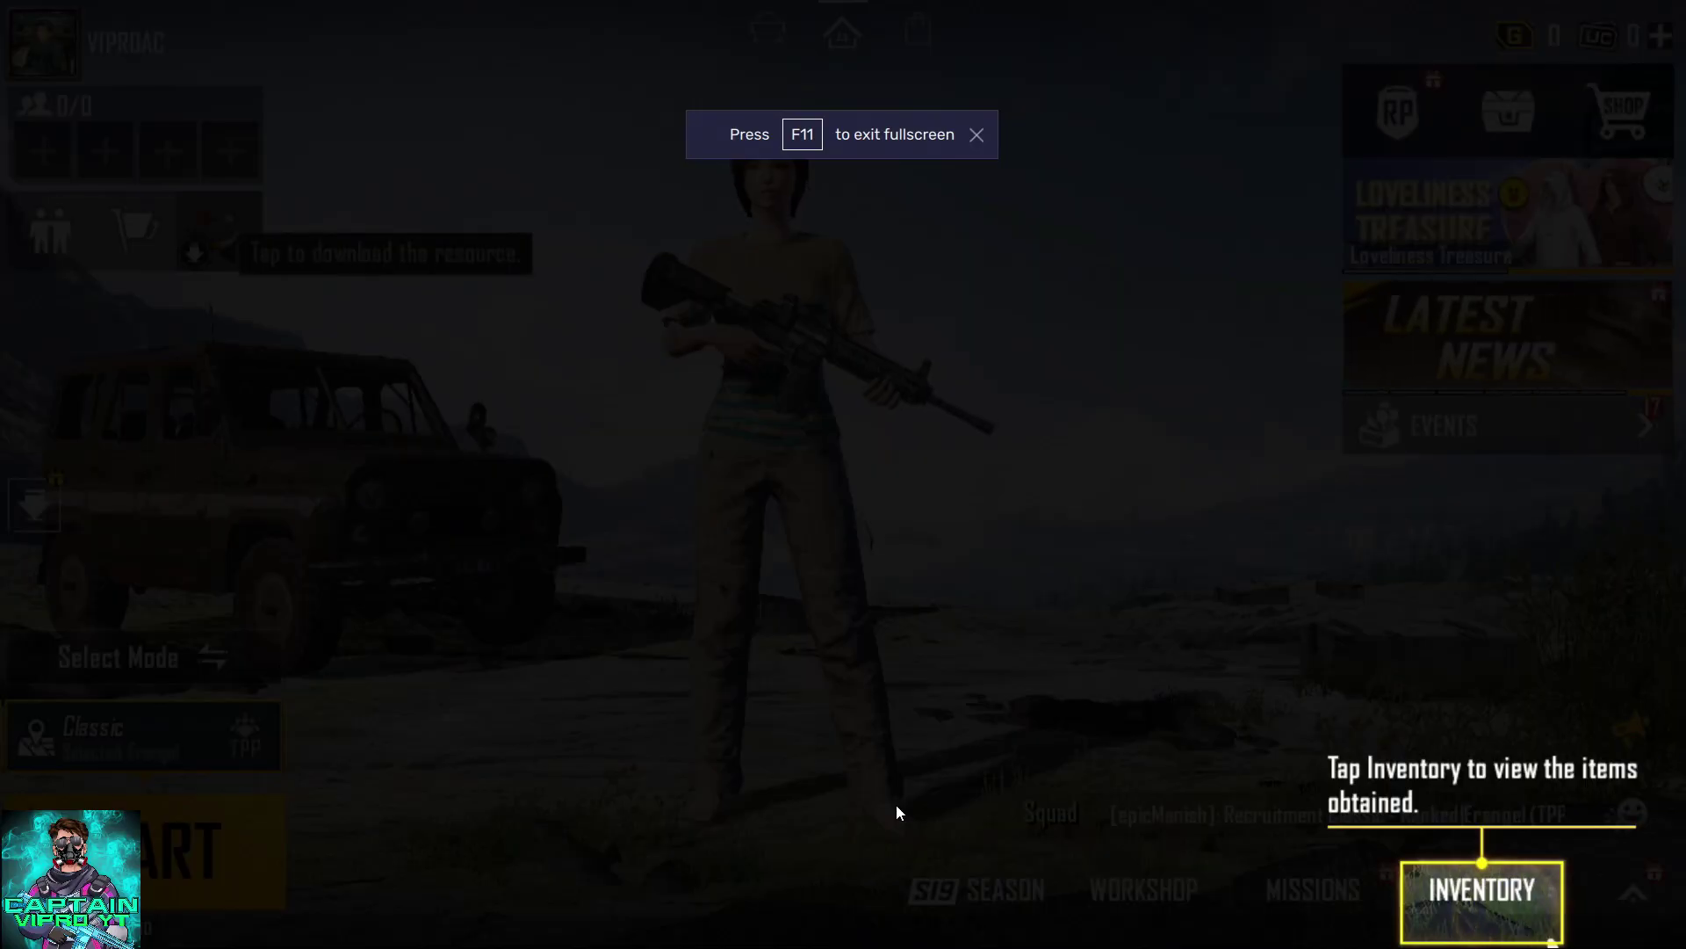
# Equip the pink hooded outfit from the inventory and start matchmaking for a Classic TPP match on Erangel.
pyautogui.click(1486, 901)
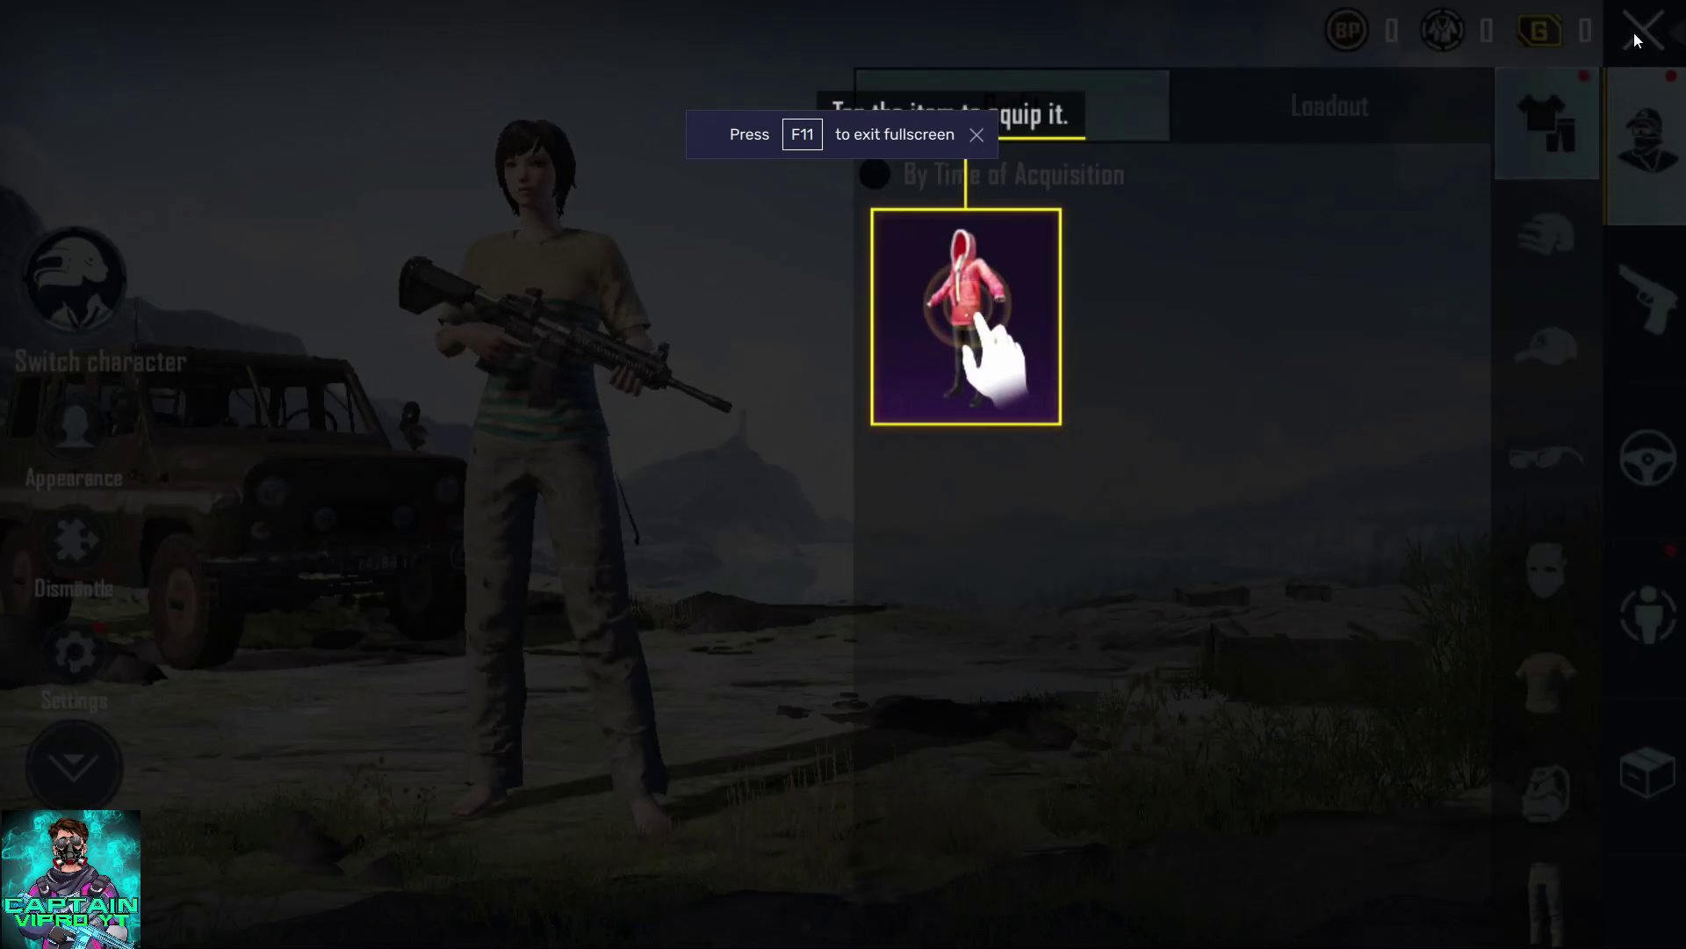
pyautogui.click(1045, 277)
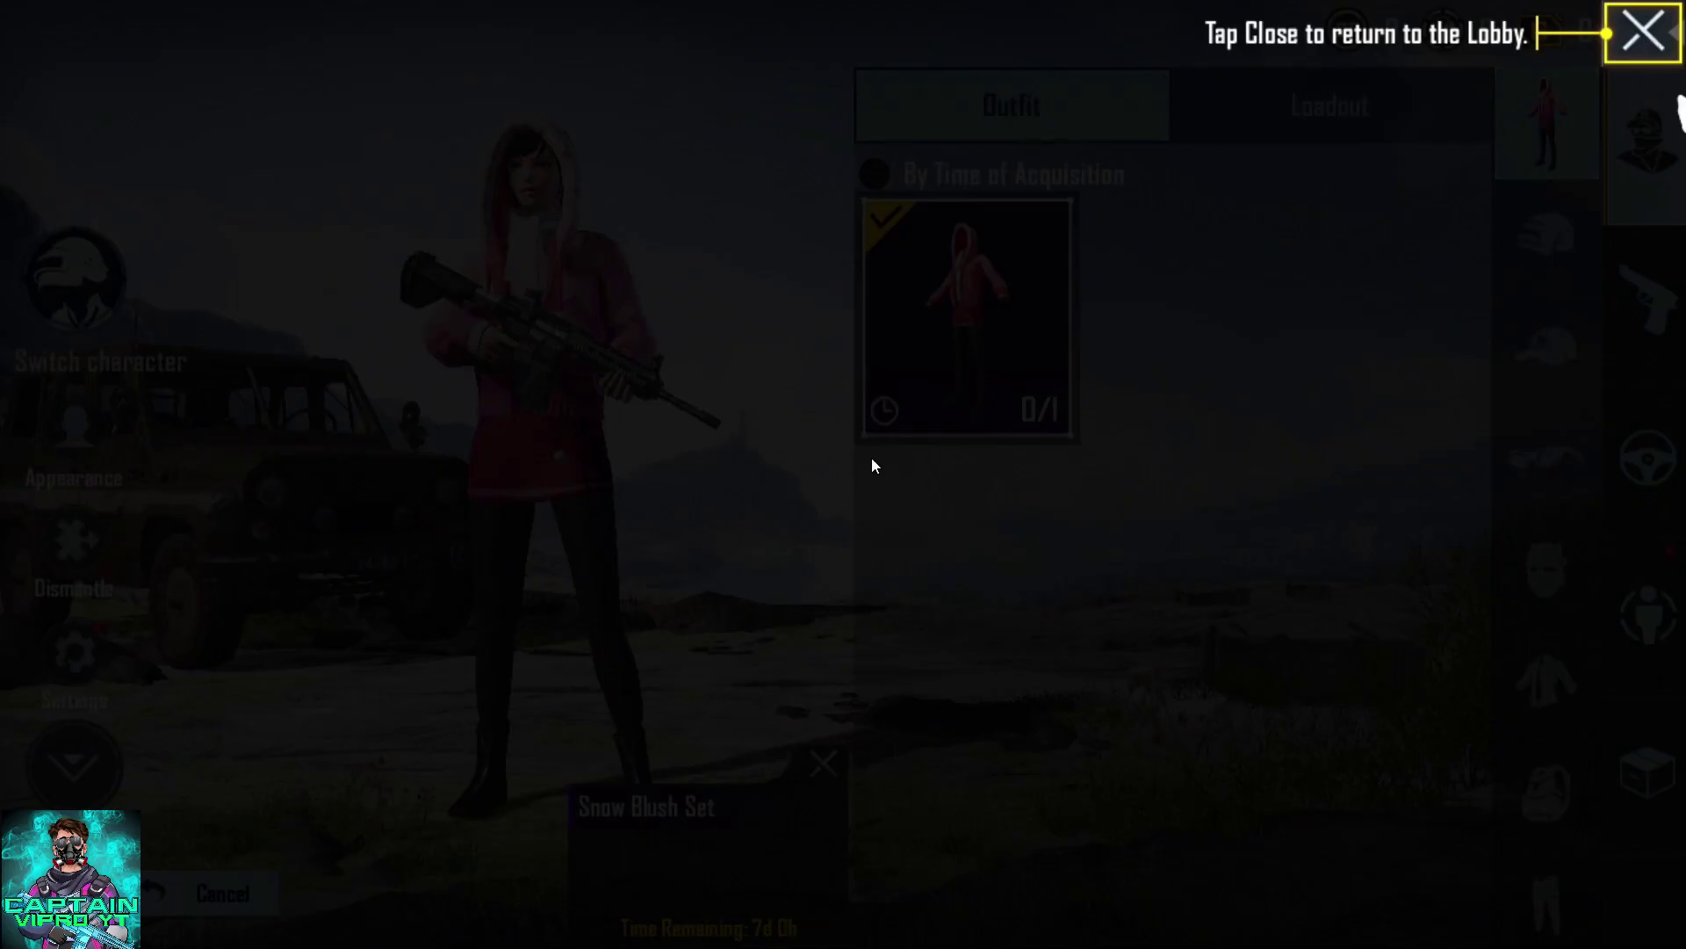
pyautogui.click(1642, 32)
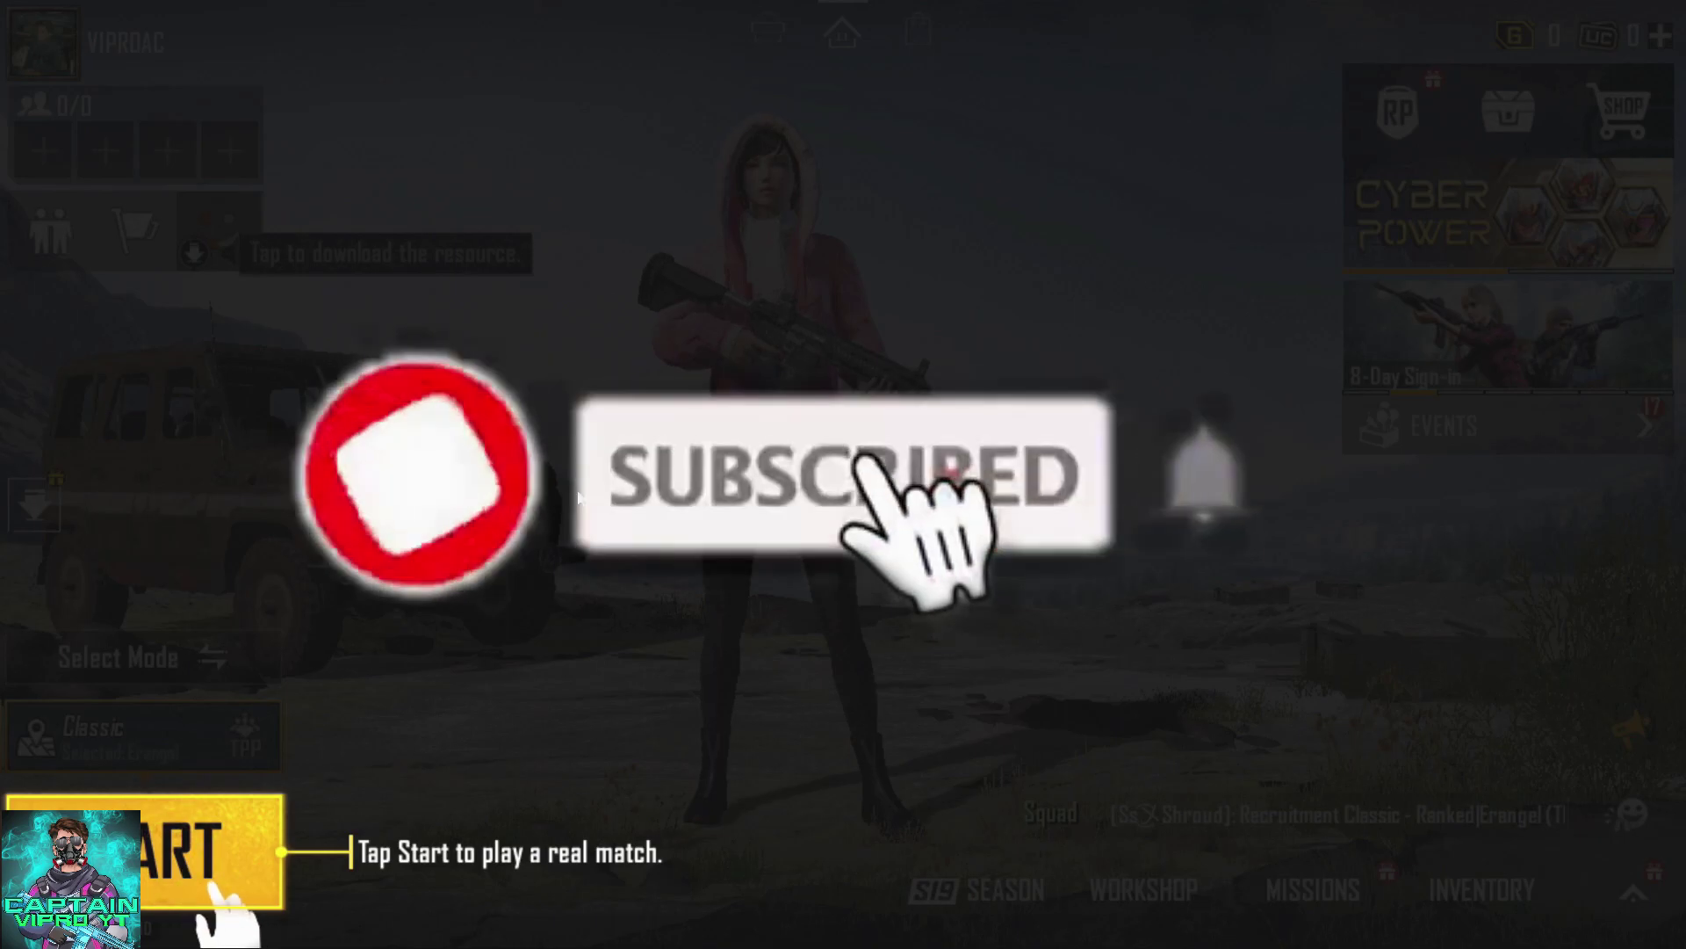
pyautogui.click(201, 834)
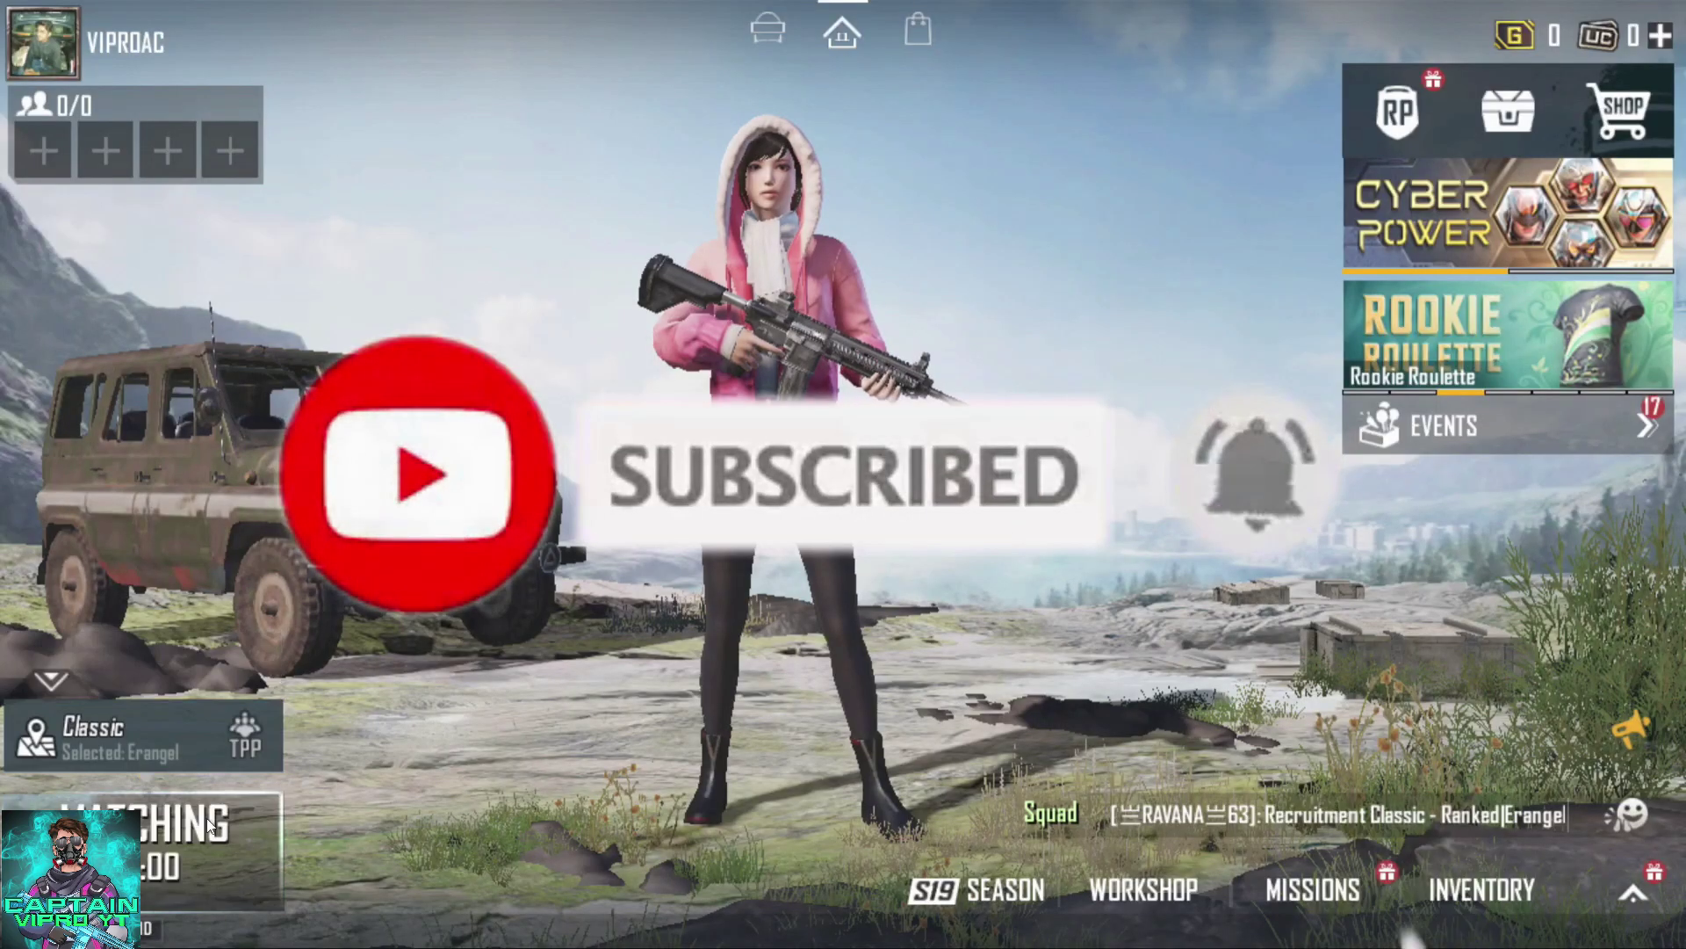